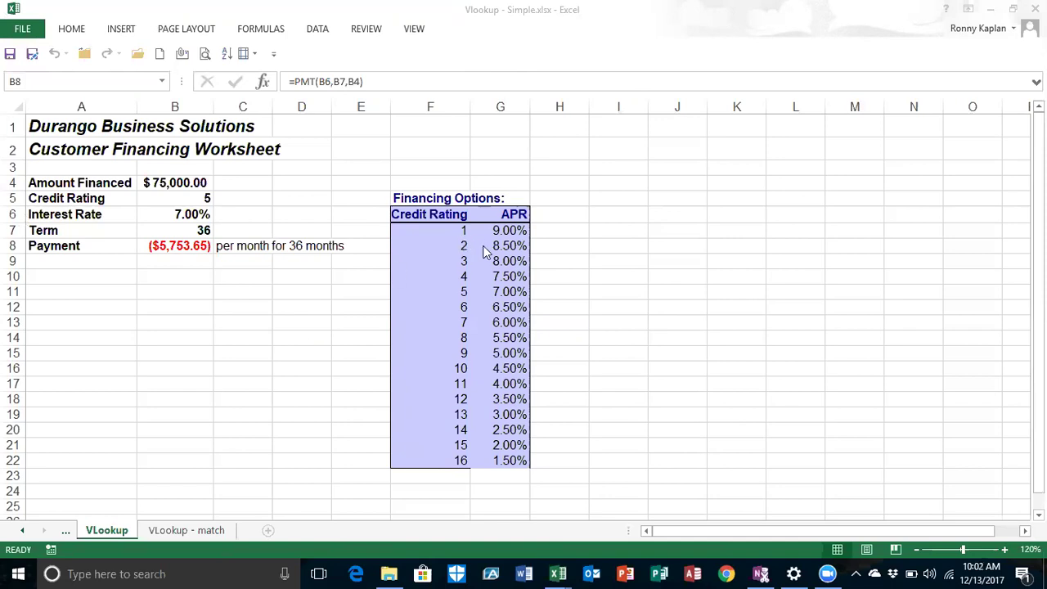
- Examine the financing options table and the amount financed, interest rate, term and payment cells of the worksheet
{"action": "left_click", "coordinate": [493, 325]}
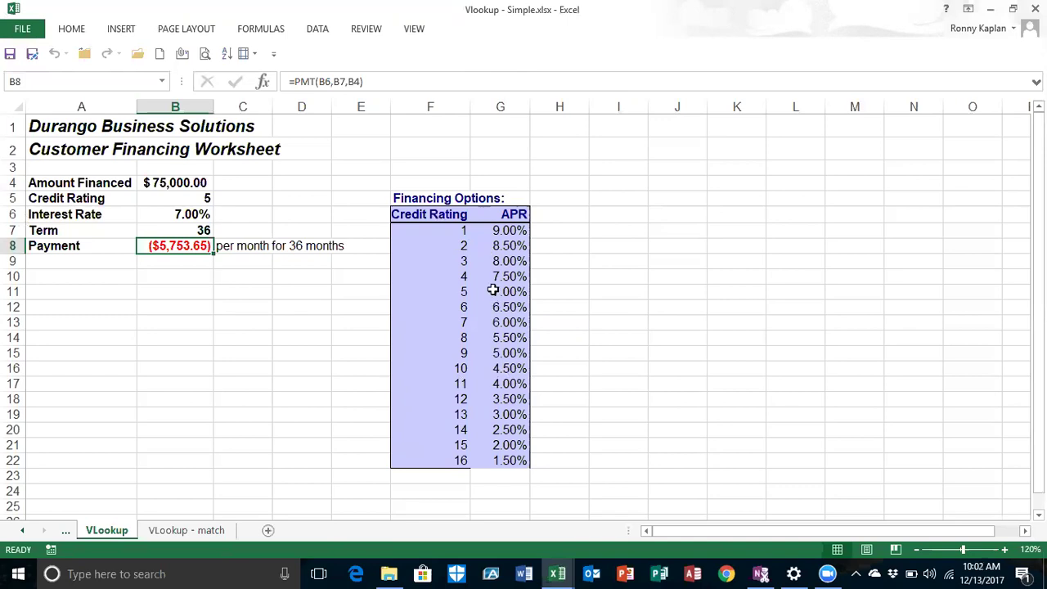
{"action": "left_click_drag", "start_coordinate": [434, 215], "coordinate": [495, 459]}
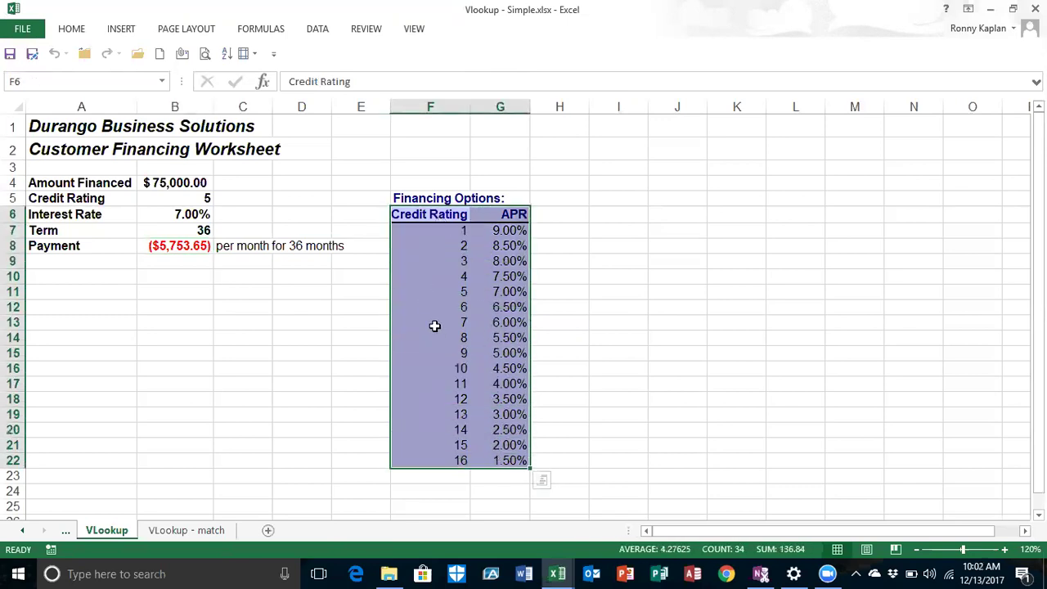
{"action": "left_click", "coordinate": [434, 324]}
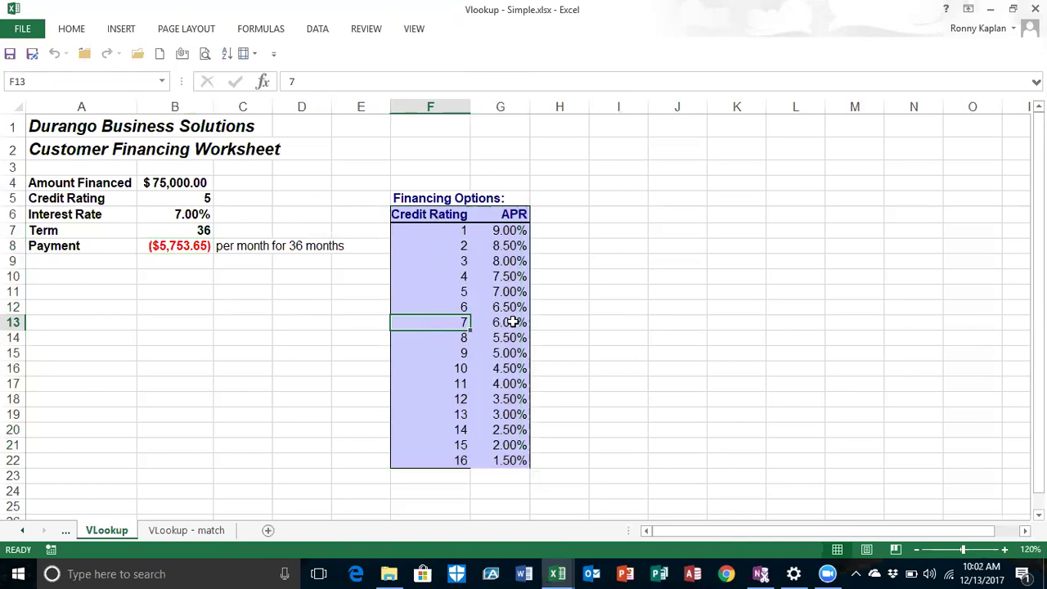
{"action": "key", "text": "Tab"}
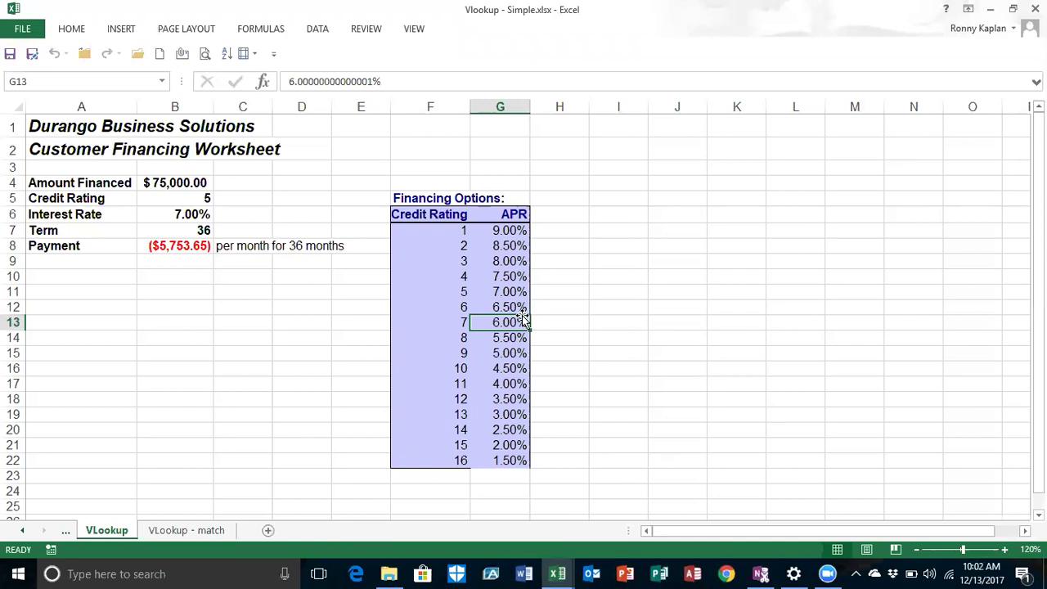
{"action": "left_click", "coordinate": [366, 304]}
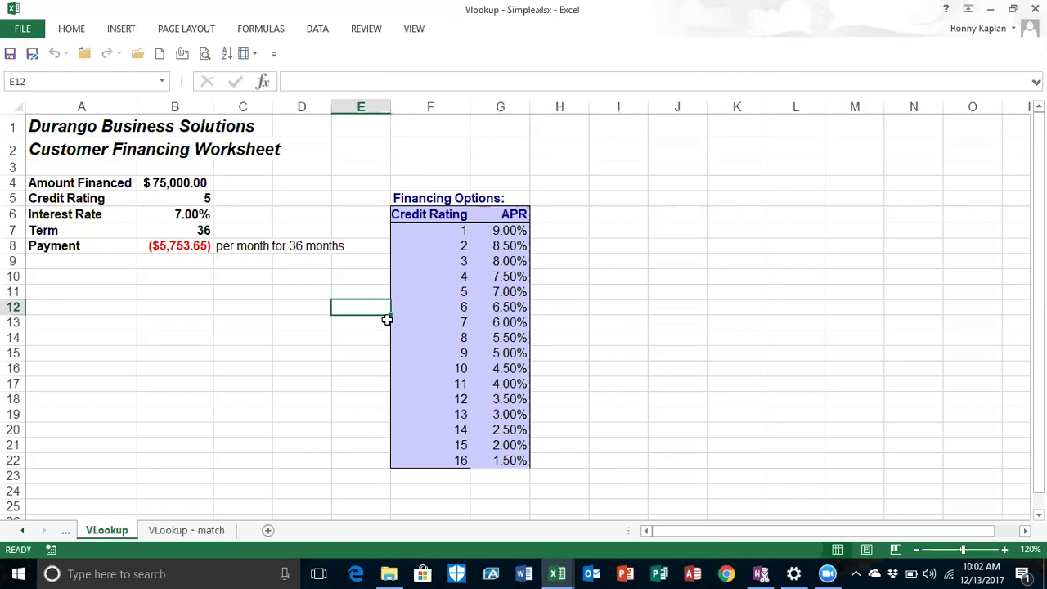
{"action": "left_click", "coordinate": [172, 245]}
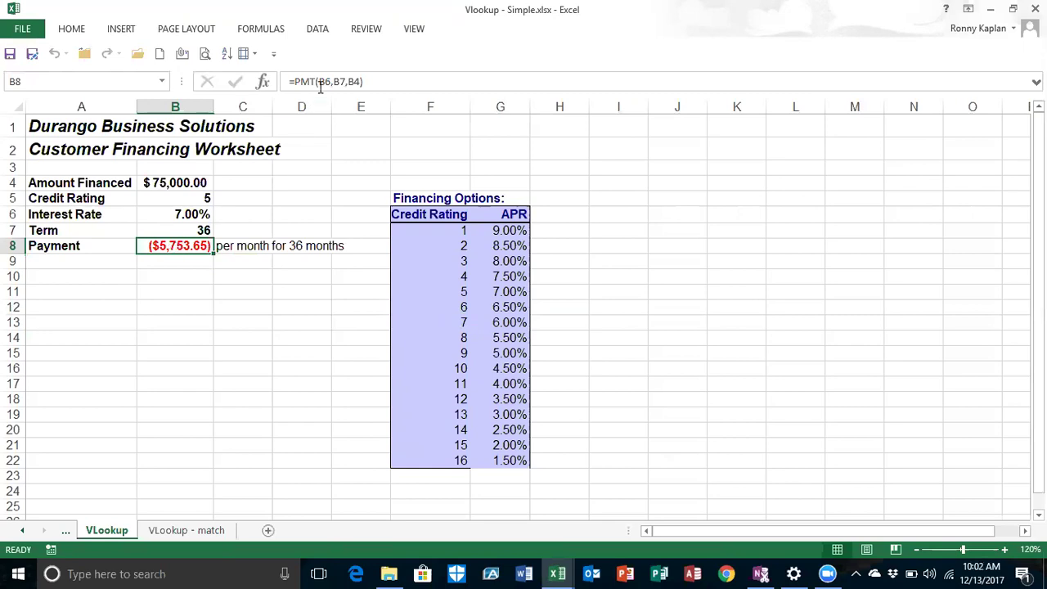
{"action": "left_click", "coordinate": [173, 183]}
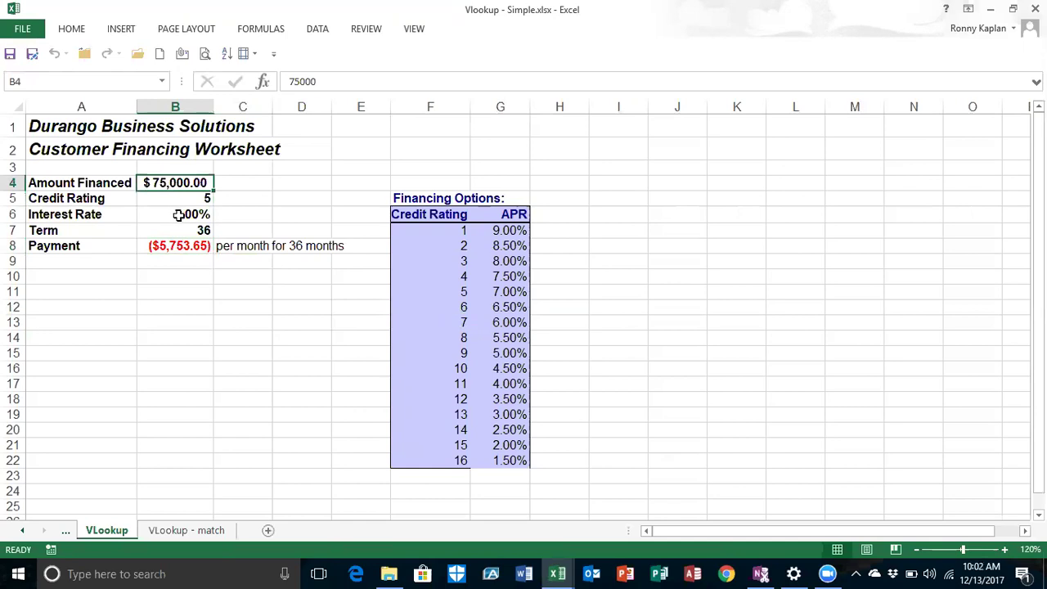
{"action": "left_click", "coordinate": [178, 214]}
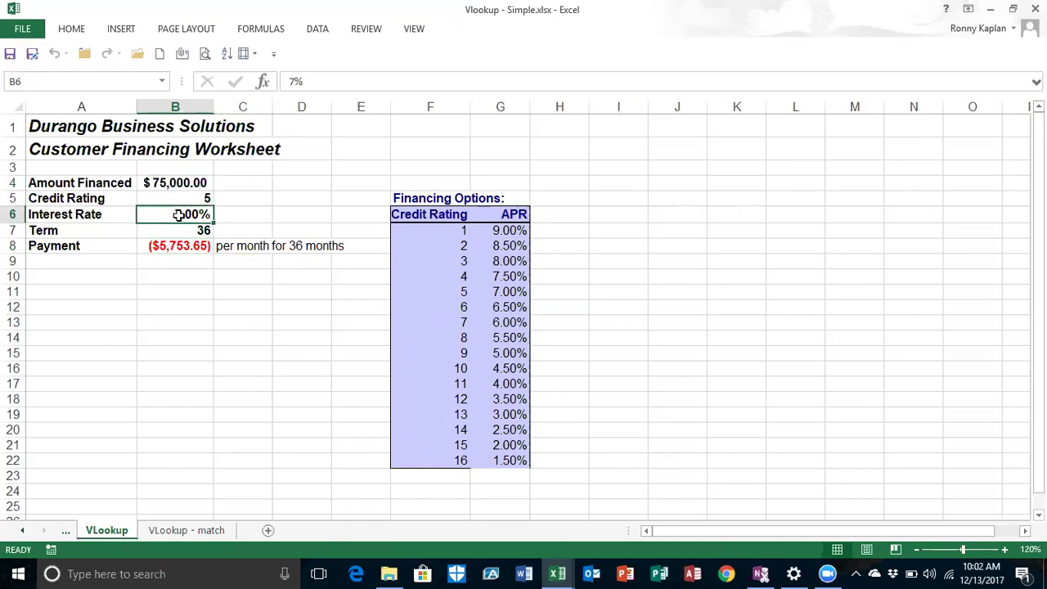
{"action": "left_click", "coordinate": [191, 230]}
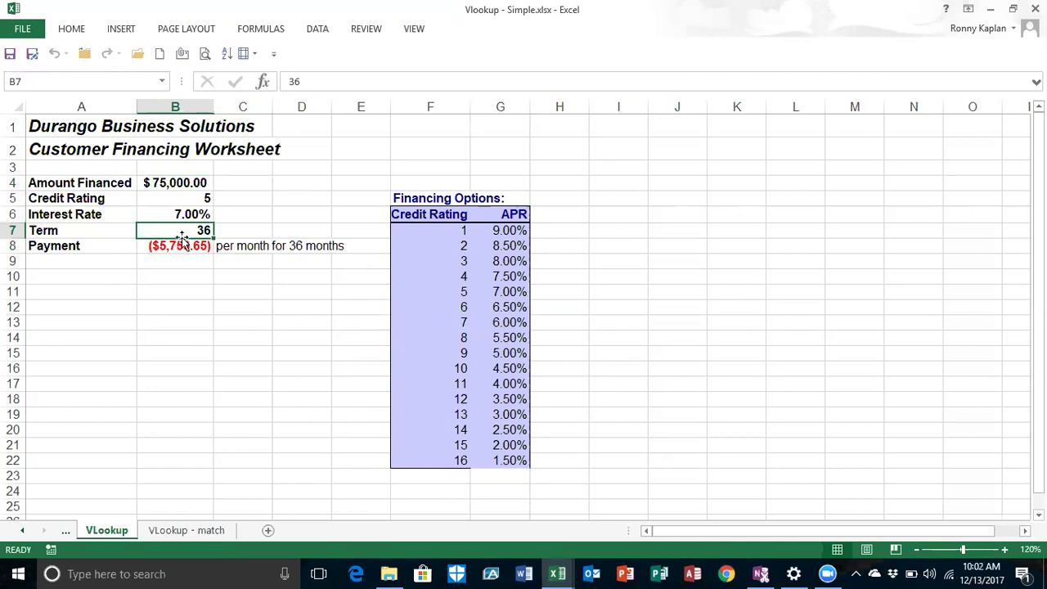
- Edit the PMT function in Payment cell B8 so that its rate argument is B6/12
{"action": "left_click", "coordinate": [173, 246]}
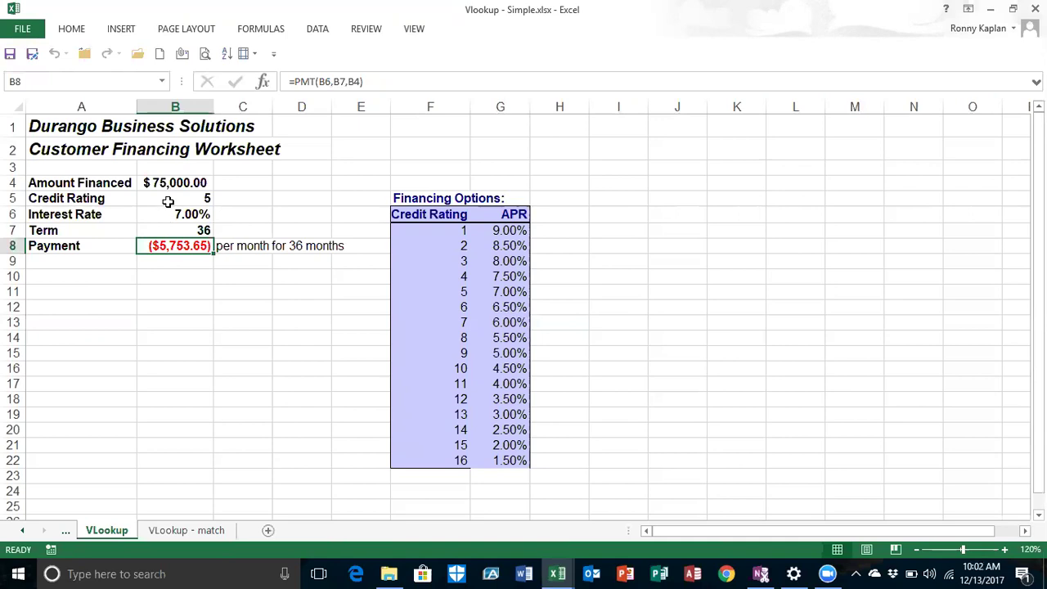
{"action": "left_click", "coordinate": [262, 83]}
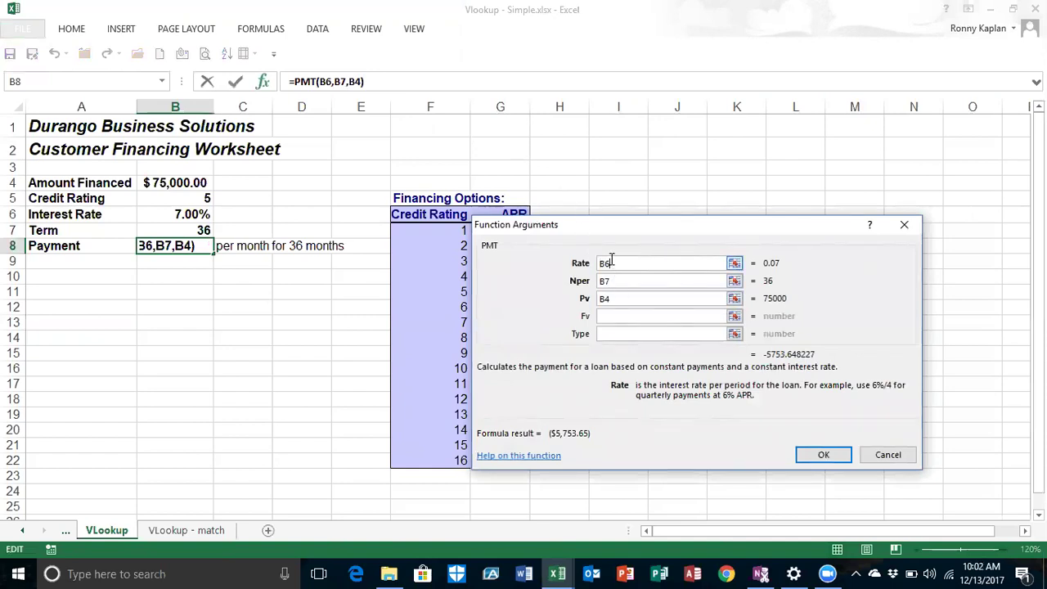
{"action": "type", "text": "/12"}
{"action": "key", "text": "Return"}
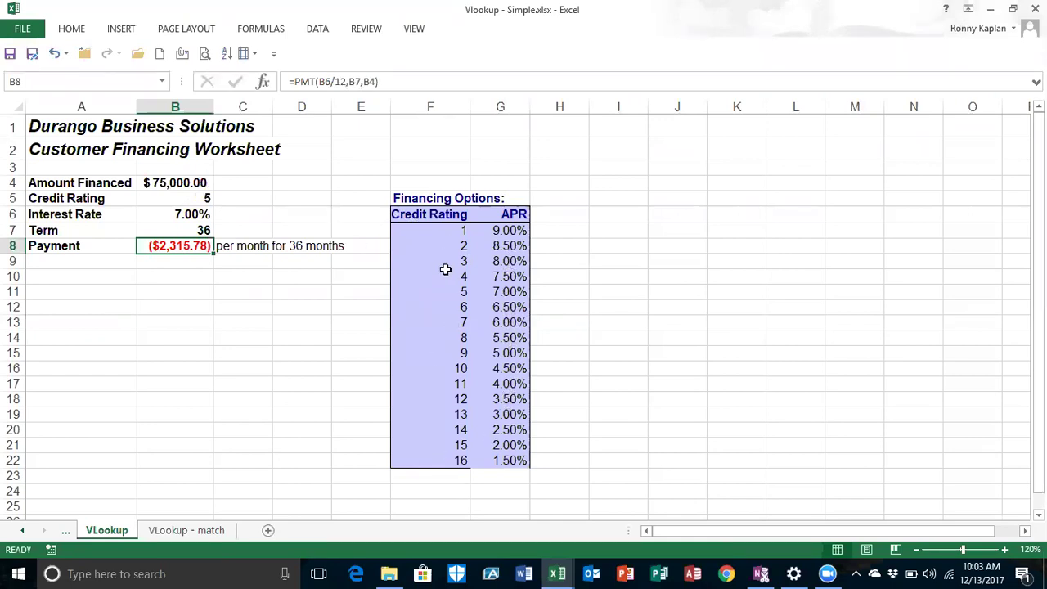
- Insert a VLOOKUP function in Interest Rate cell B6 with the credit rating in B5 as the lookup value
{"action": "left_click", "coordinate": [196, 201]}
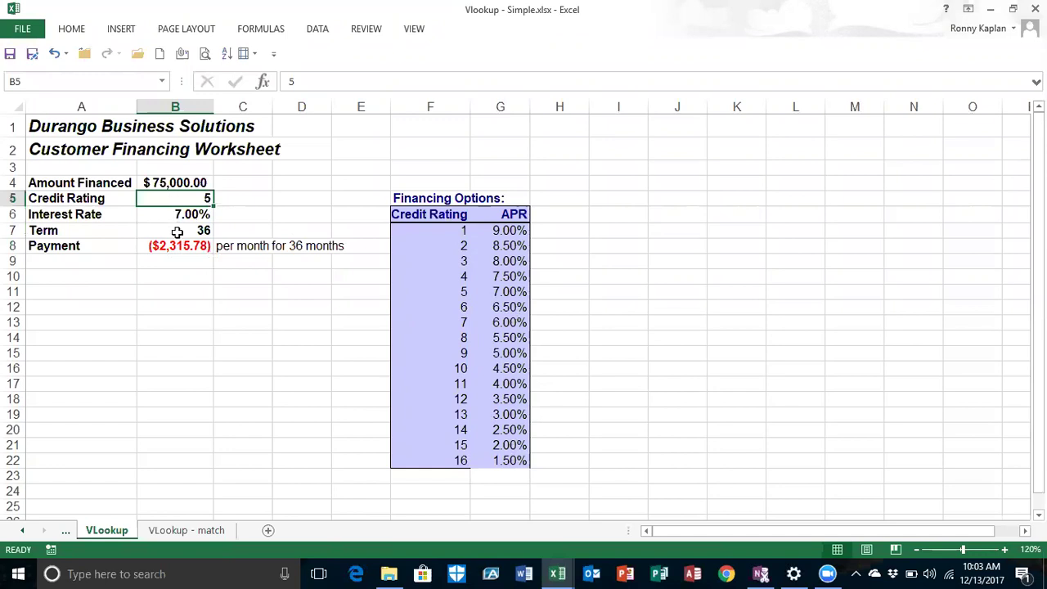
{"action": "left_click", "coordinate": [176, 214]}
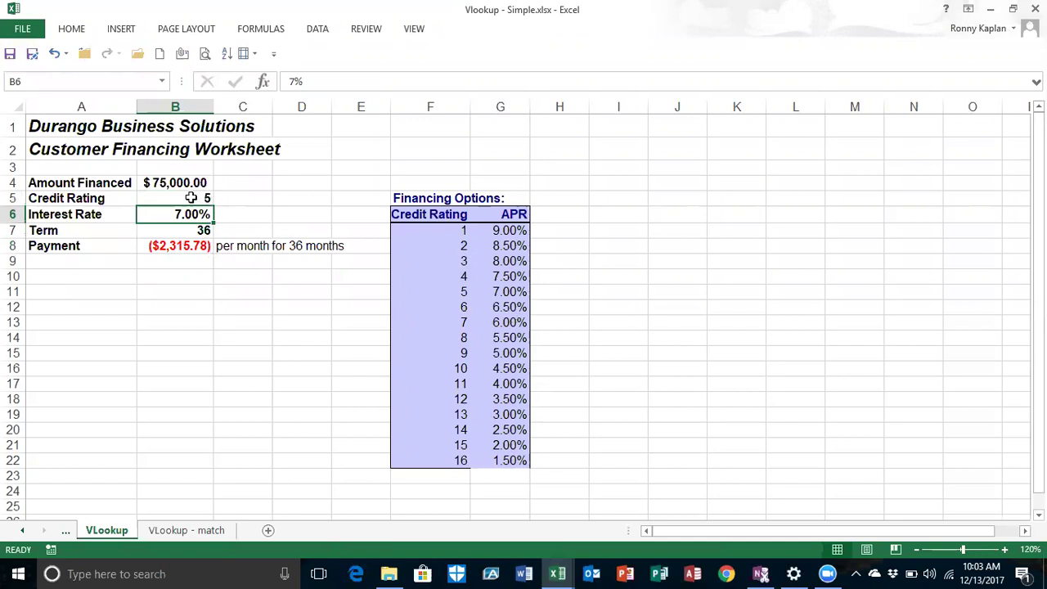
{"action": "left_click_drag", "start_coordinate": [394, 215], "coordinate": [494, 471]}
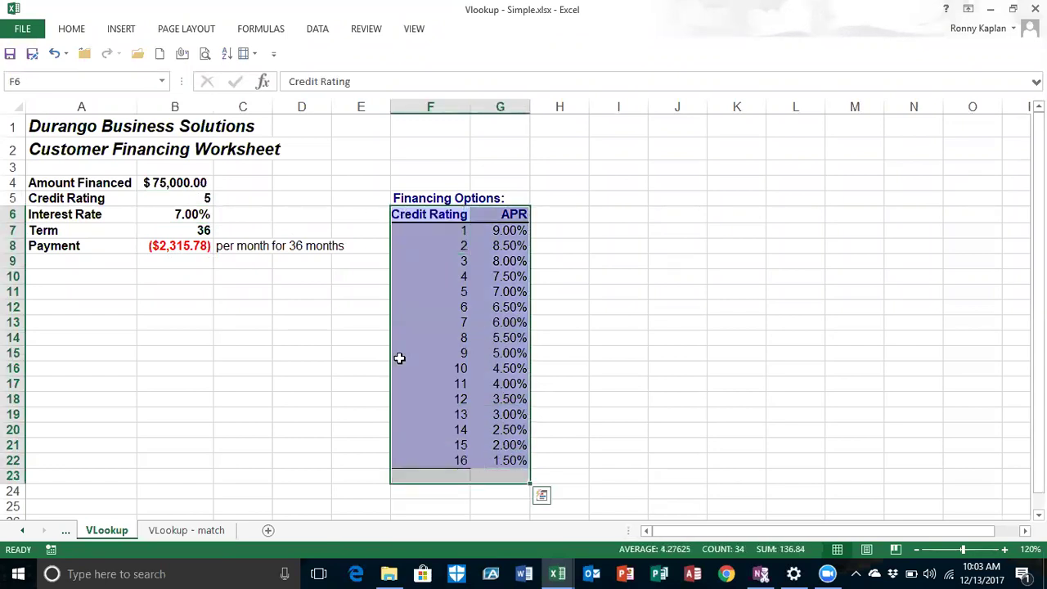
{"action": "left_click", "coordinate": [197, 215]}
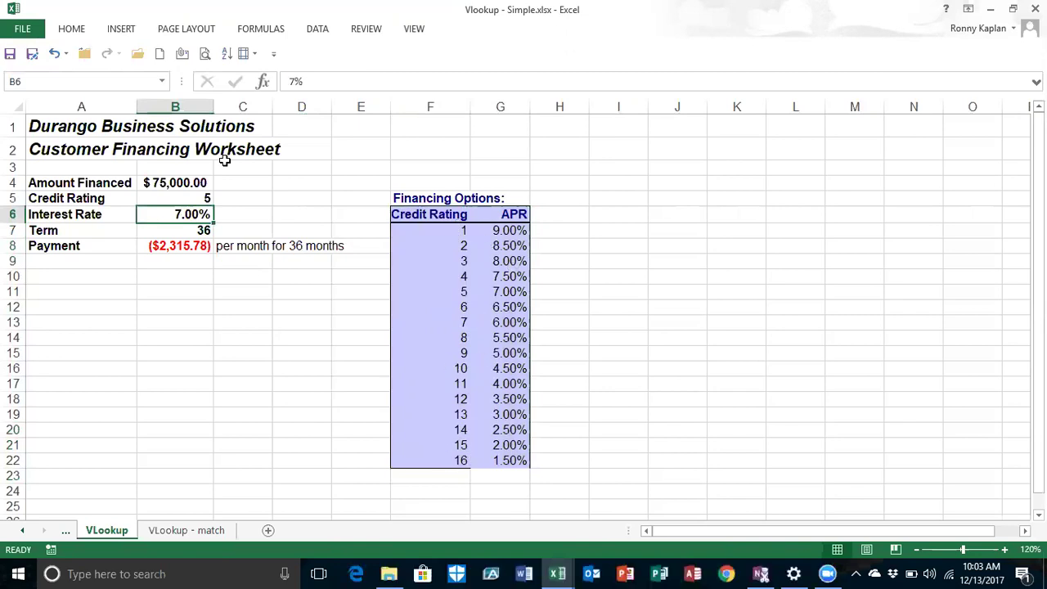
{"action": "left_click", "coordinate": [260, 29]}
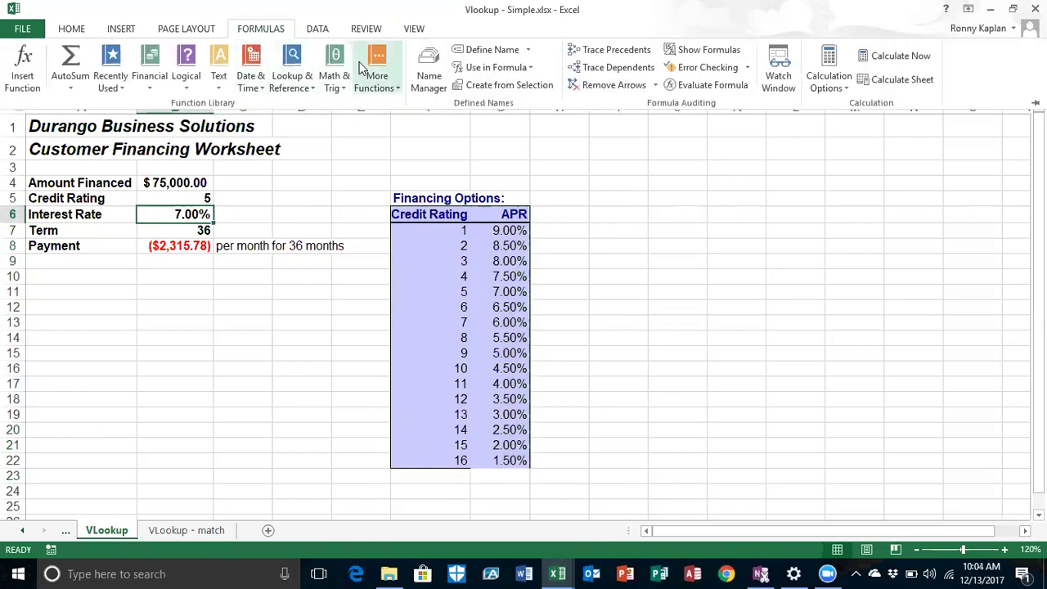
{"action": "left_click", "coordinate": [299, 85]}
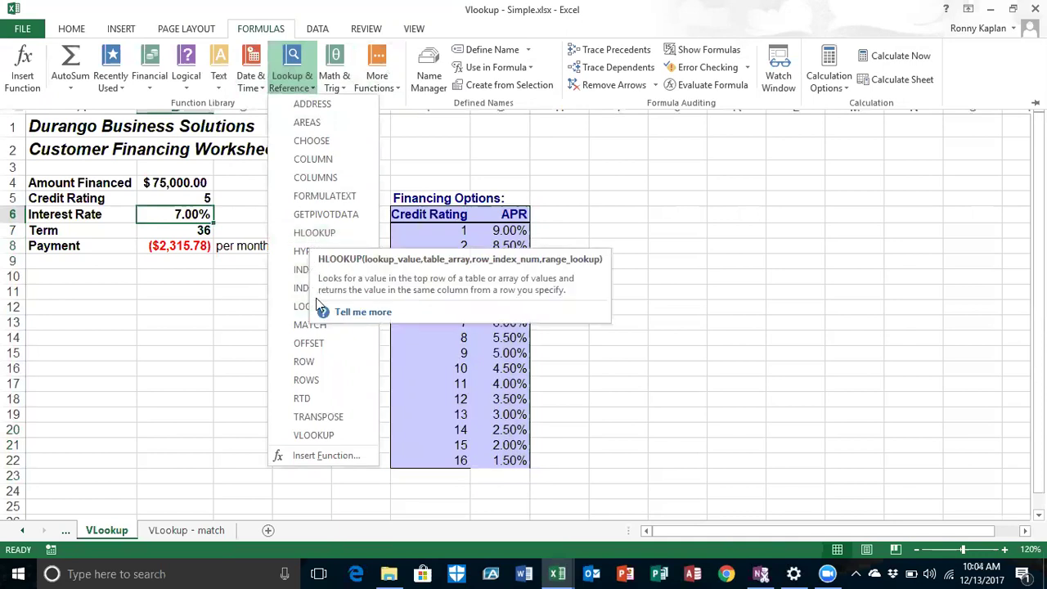
{"action": "left_click", "coordinate": [313, 436]}
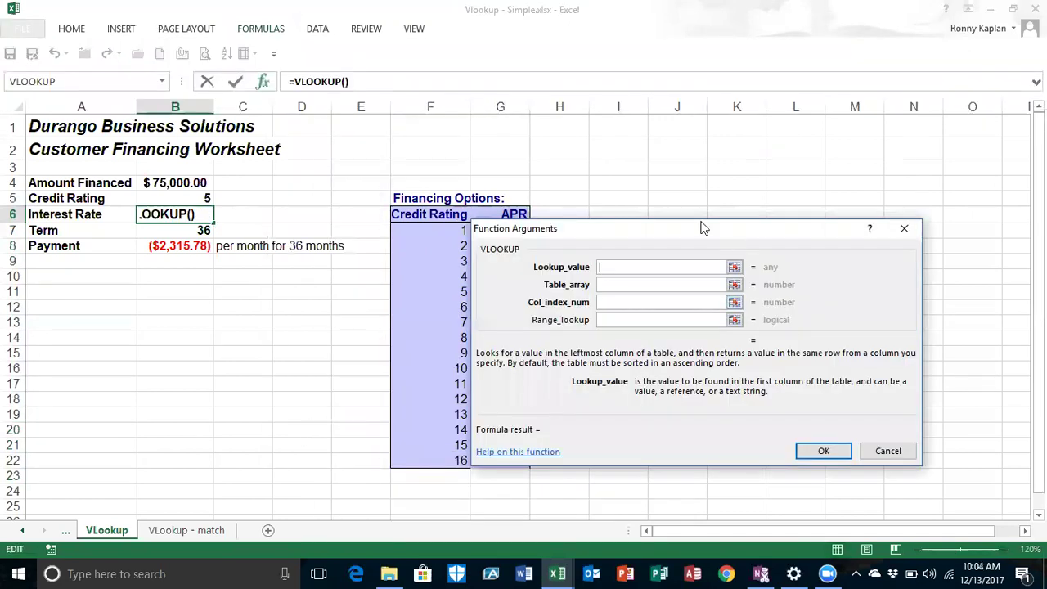
{"action": "left_click_drag", "start_coordinate": [701, 229], "coordinate": [788, 139]}
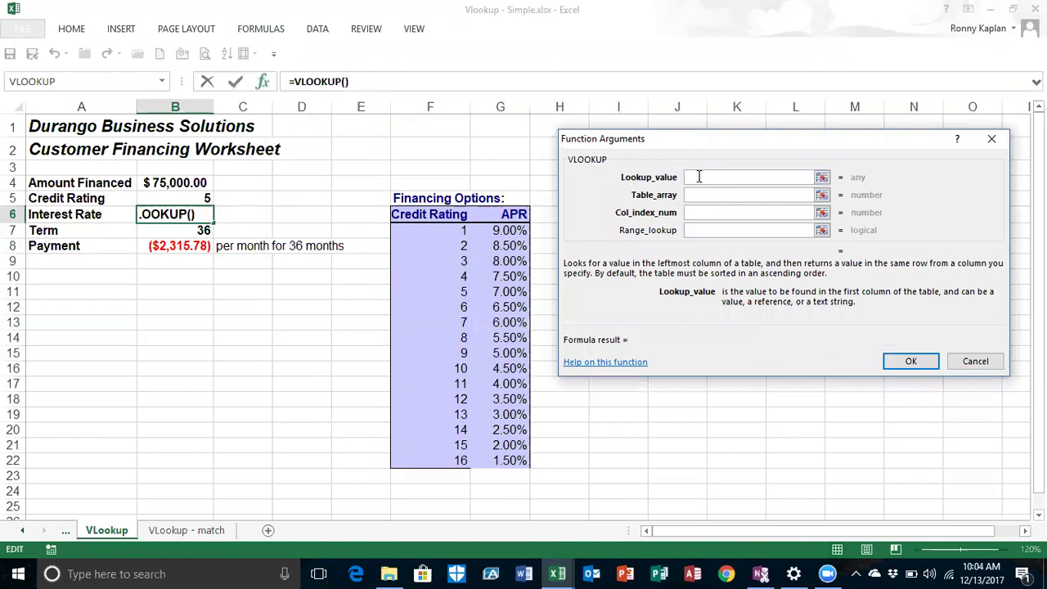
{"action": "left_click", "coordinate": [166, 198]}
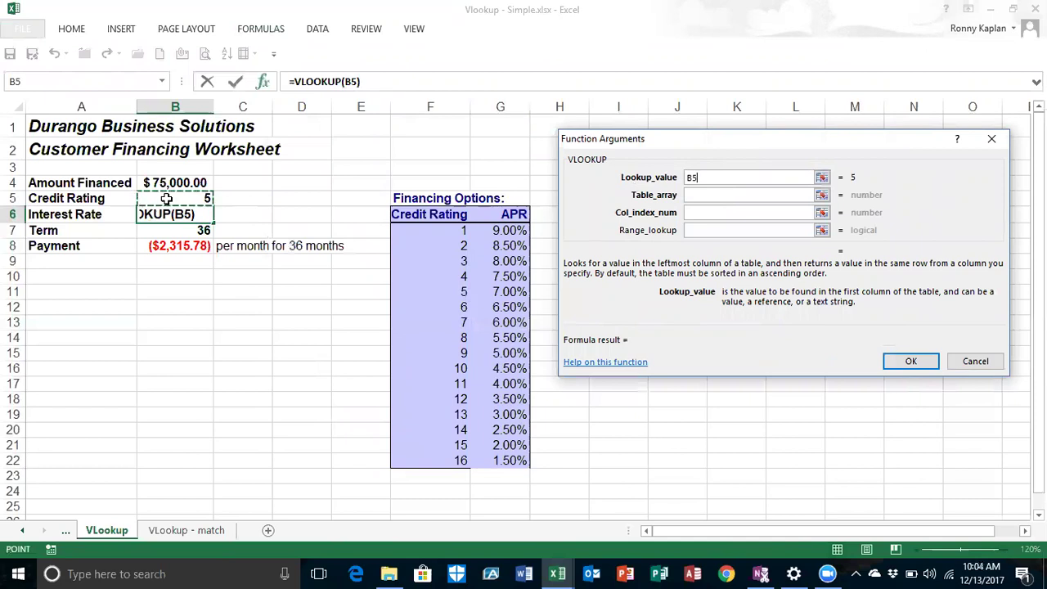
- Complete the VLOOKUP with table array F6:G22 and column index 2, leaving the range lookup empty
{"action": "left_click", "coordinate": [700, 194]}
{"action": "left_click_drag", "start_coordinate": [438, 216], "coordinate": [479, 460]}
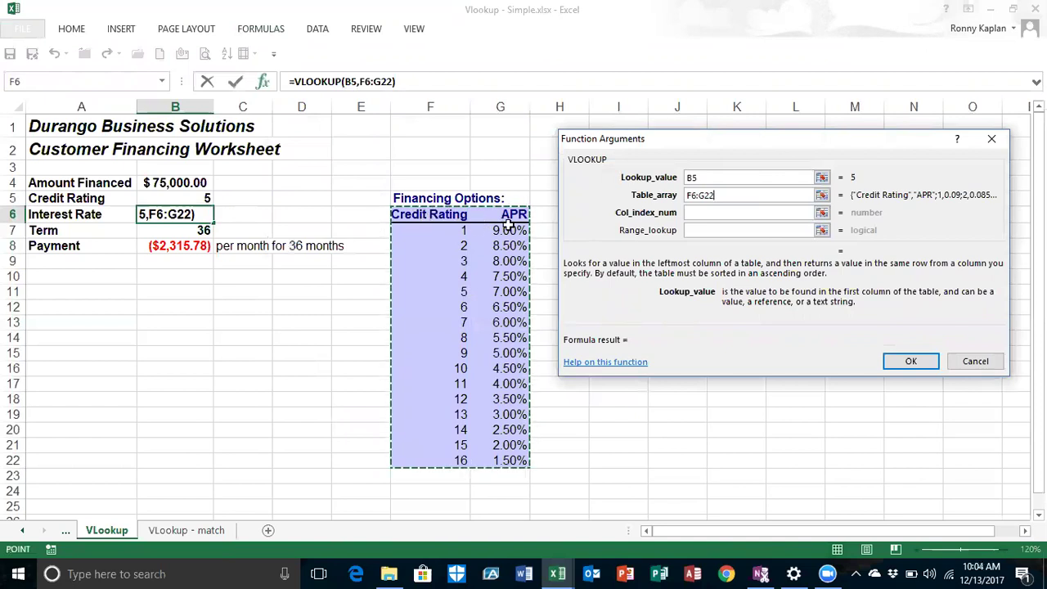
{"action": "left_click", "coordinate": [705, 214]}
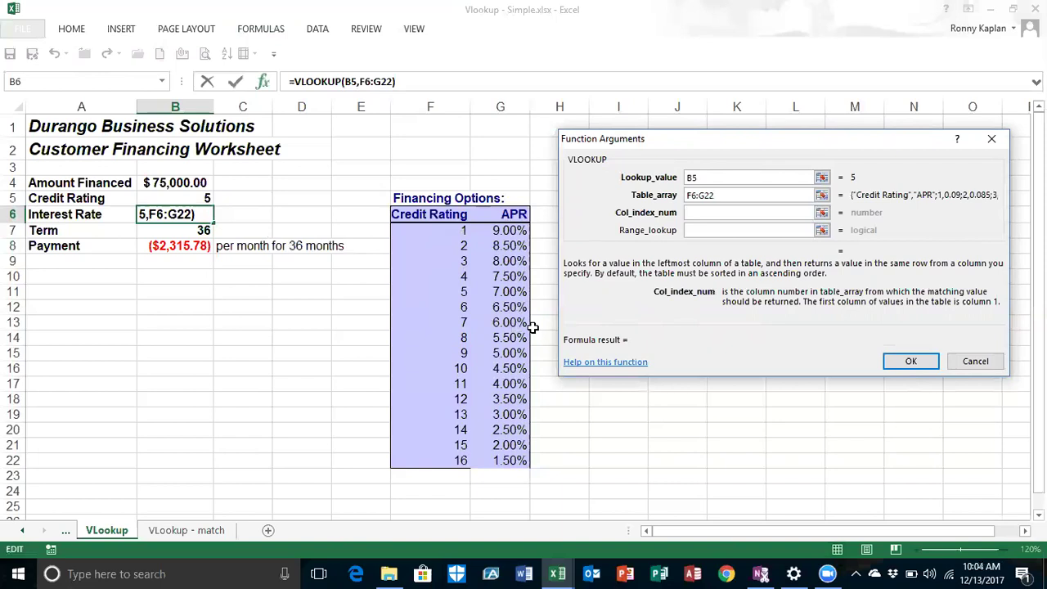
{"action": "type", "text": "2"}
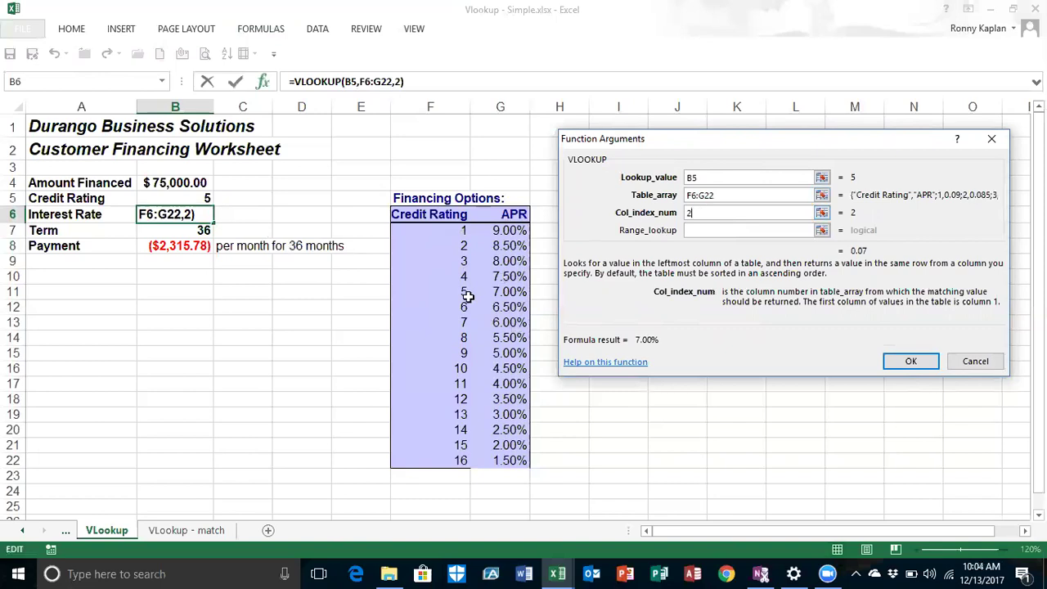
{"action": "left_click", "coordinate": [711, 229]}
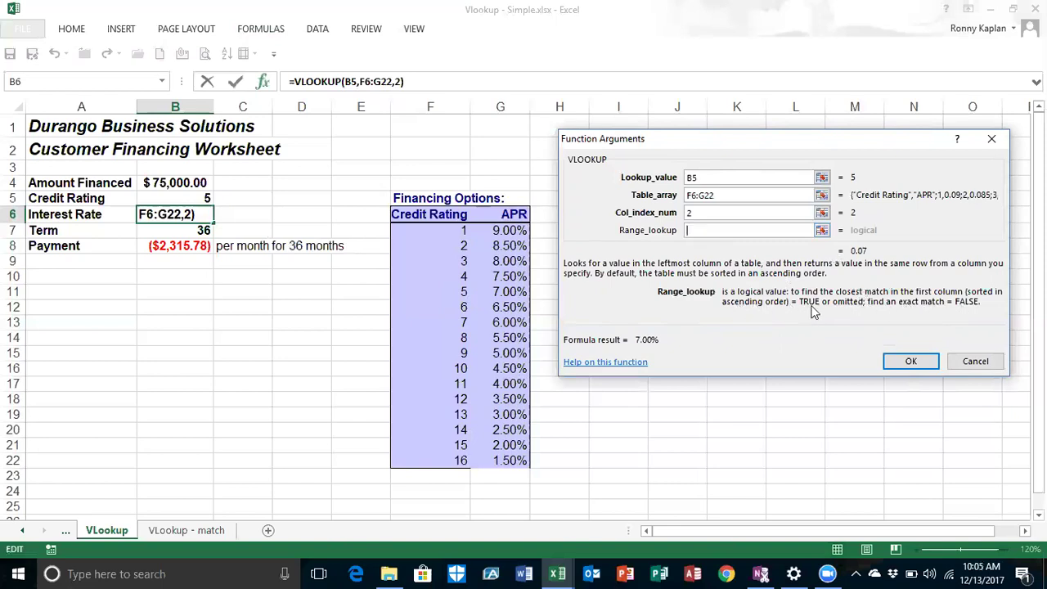
{"action": "left_click", "coordinate": [908, 364]}
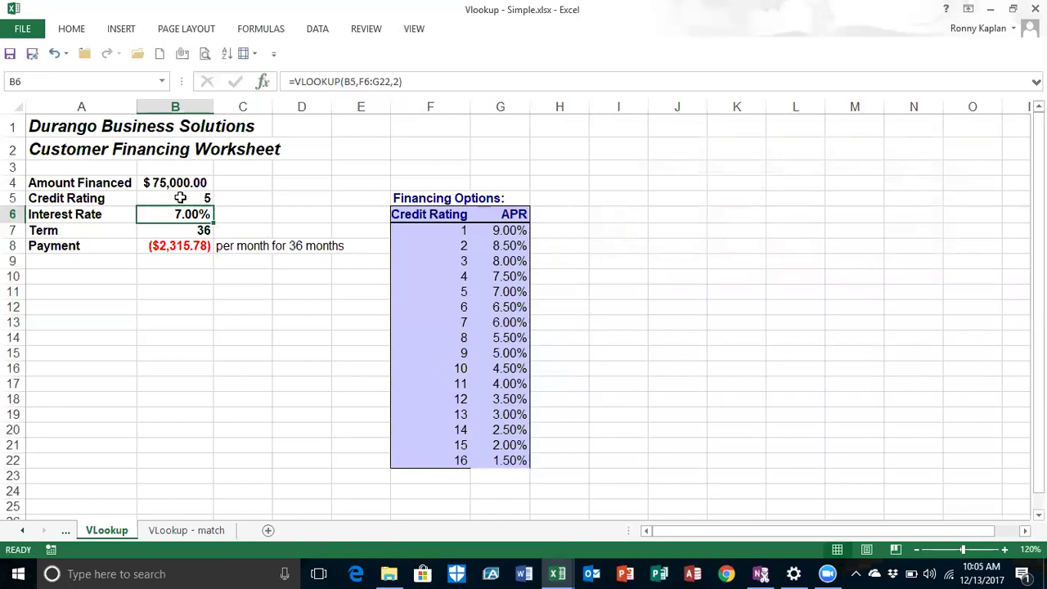
- Test the lookup by setting the credit rating in B5 to 10 and checking the matching APR in the table
{"action": "left_click", "coordinate": [180, 197]}
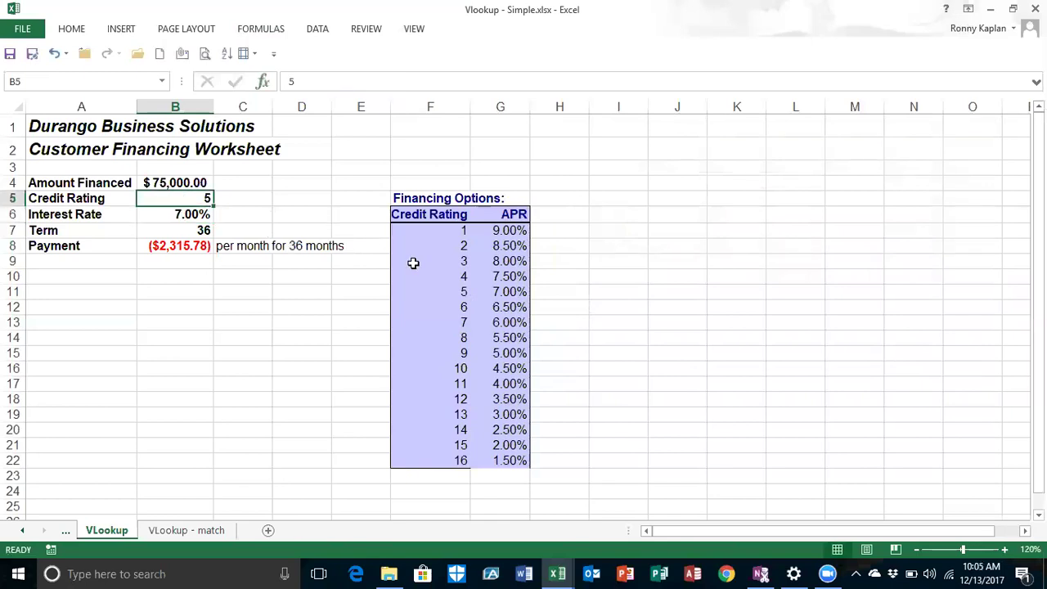
{"action": "left_click_drag", "start_coordinate": [452, 291], "coordinate": [499, 291]}
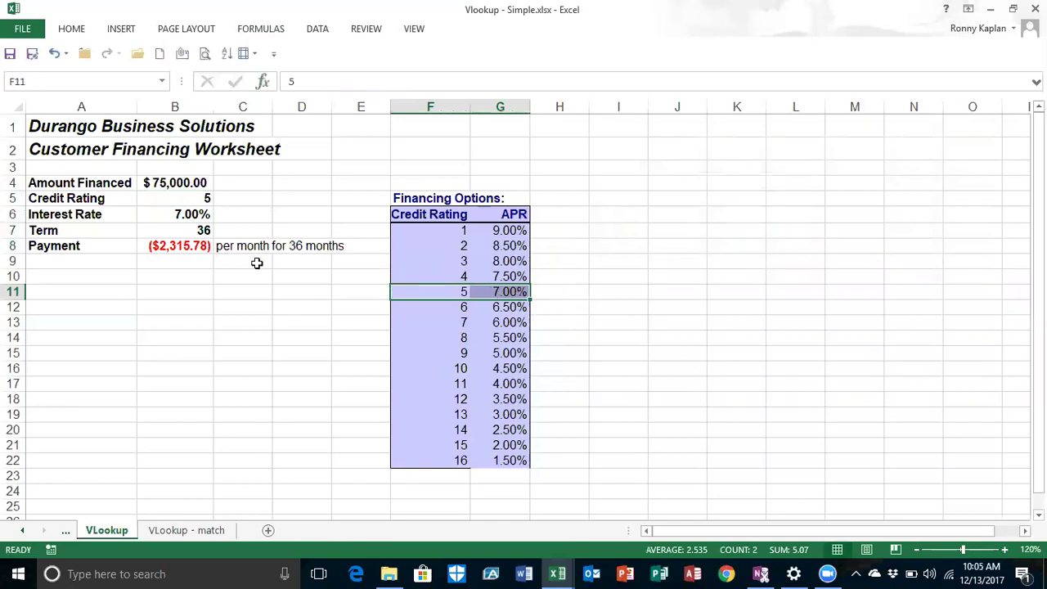
{"action": "left_click", "coordinate": [177, 198]}
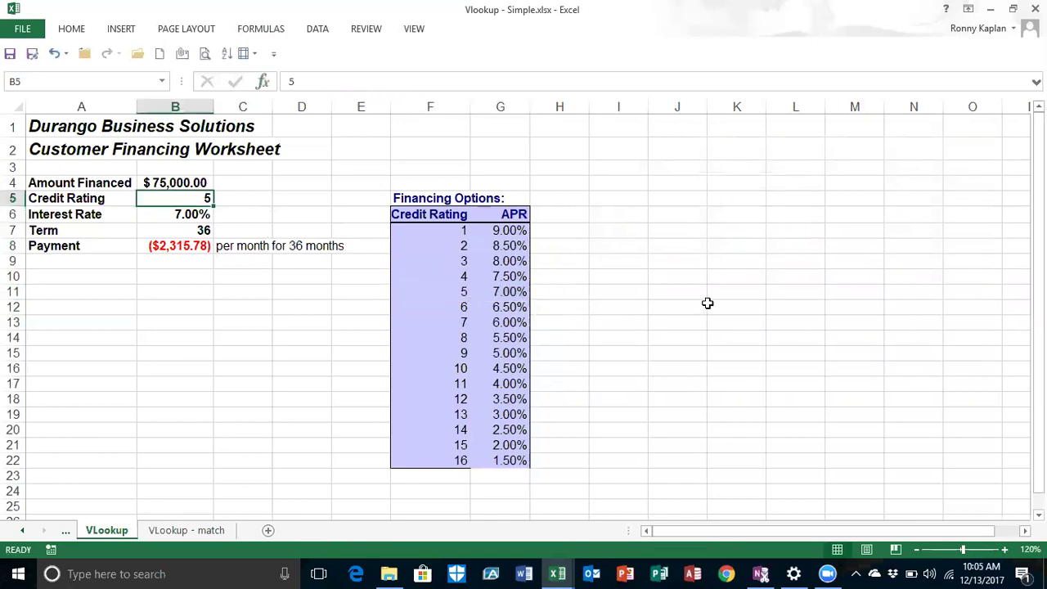
{"action": "type", "text": "10"}
{"action": "key", "text": "Return"}
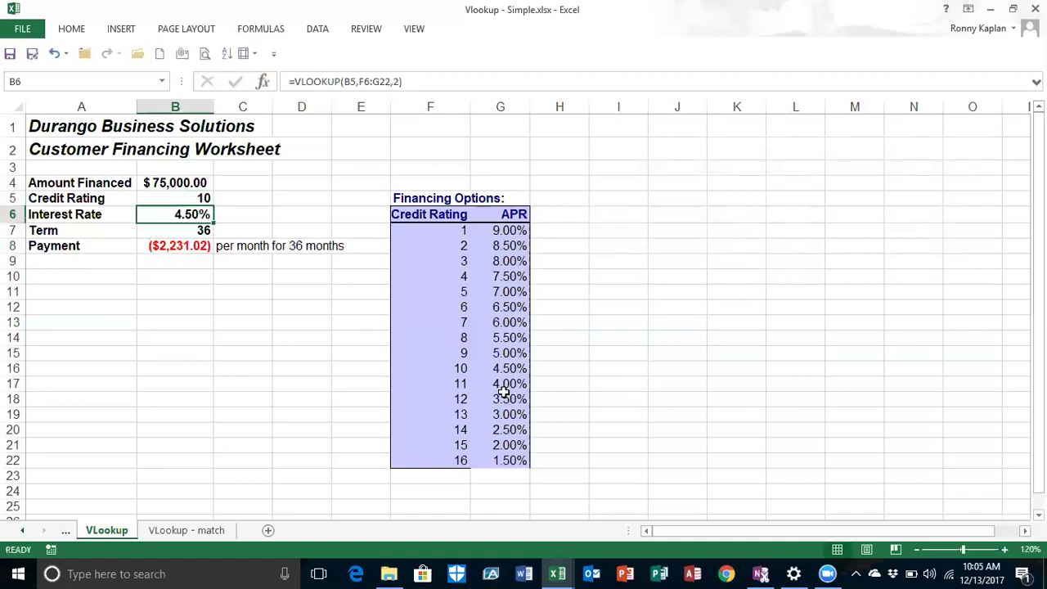
{"action": "left_click", "coordinate": [505, 368]}
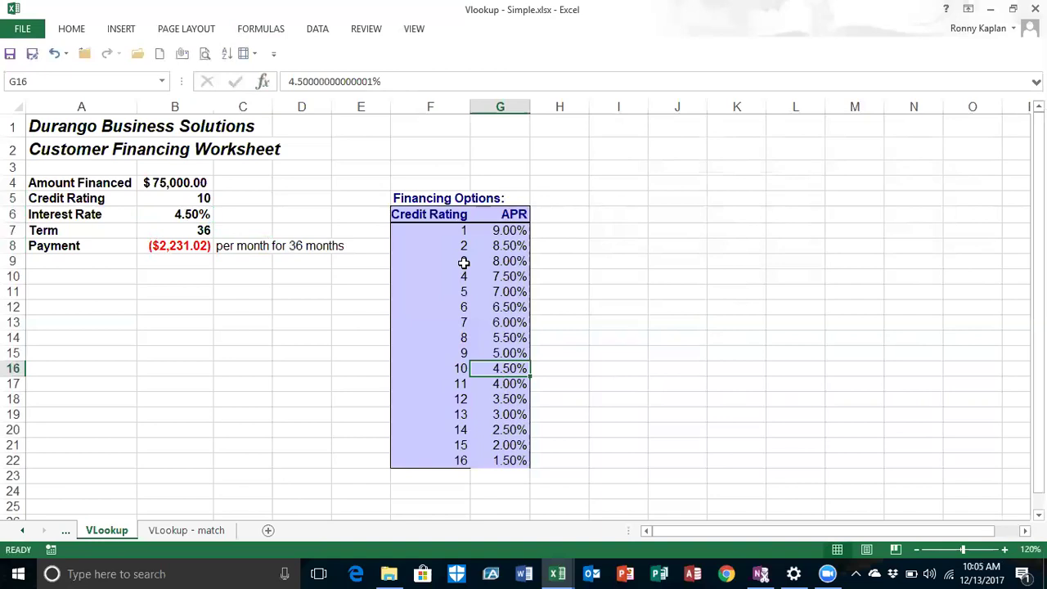
- Set the credit rating in B5 to 20, beyond the table's range, and check the APR in its last row
{"action": "left_click", "coordinate": [186, 201]}
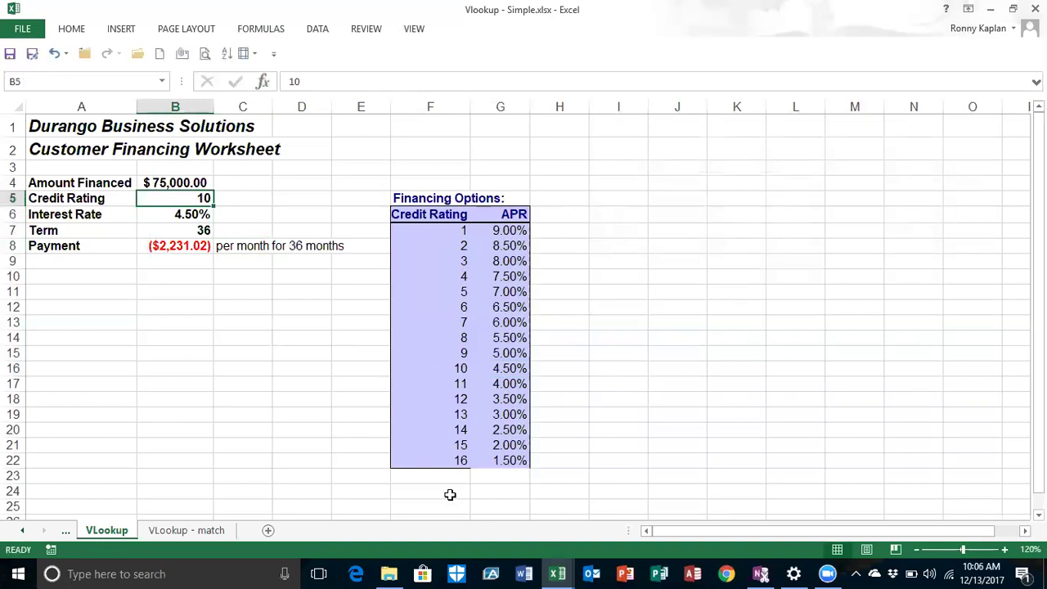
{"action": "type", "text": "20"}
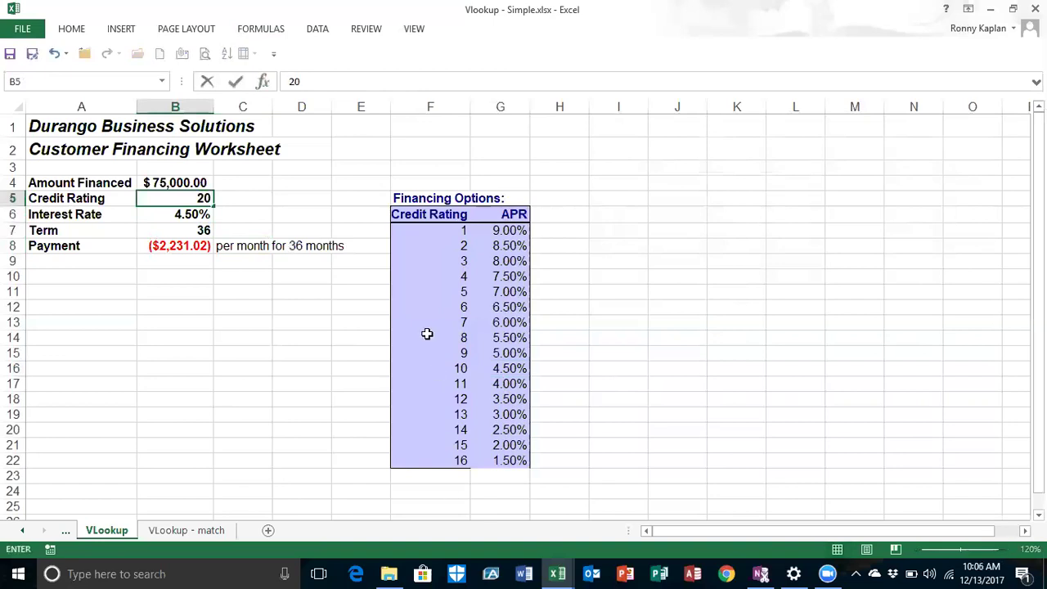
{"action": "key", "text": "Return"}
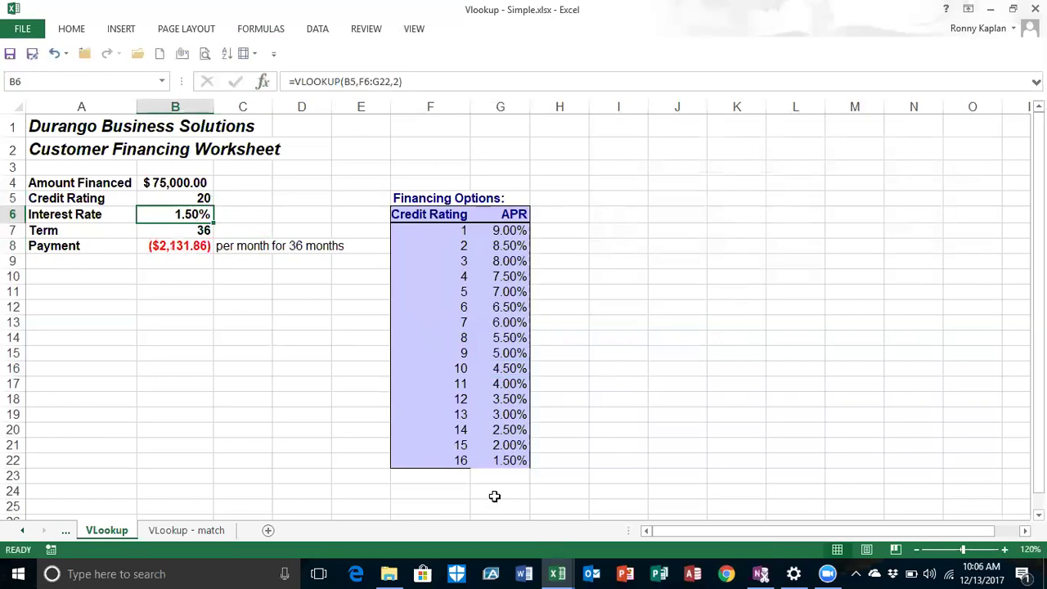
{"action": "left_click", "coordinate": [509, 461]}
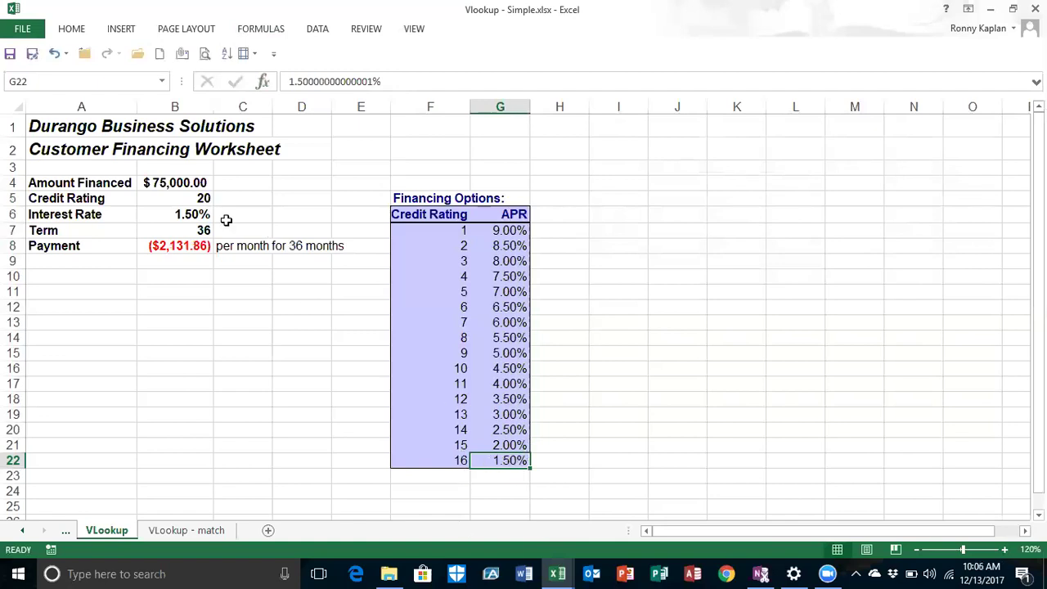
- Test the lookup with a credit rating below the table's range by setting B5 to 0.5
{"action": "left_click", "coordinate": [184, 199]}
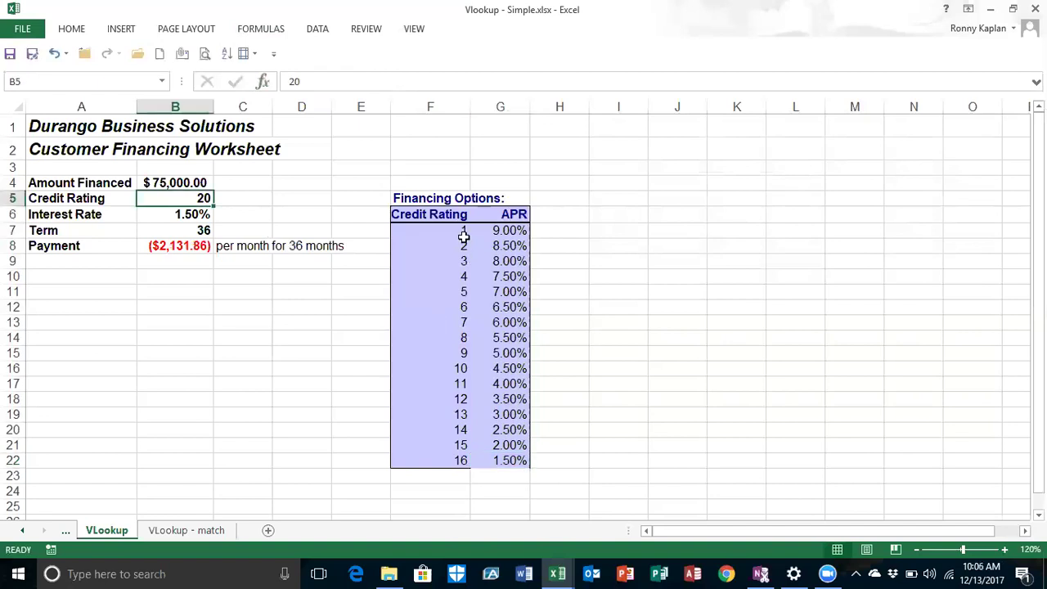
{"action": "type", "text": ".5"}
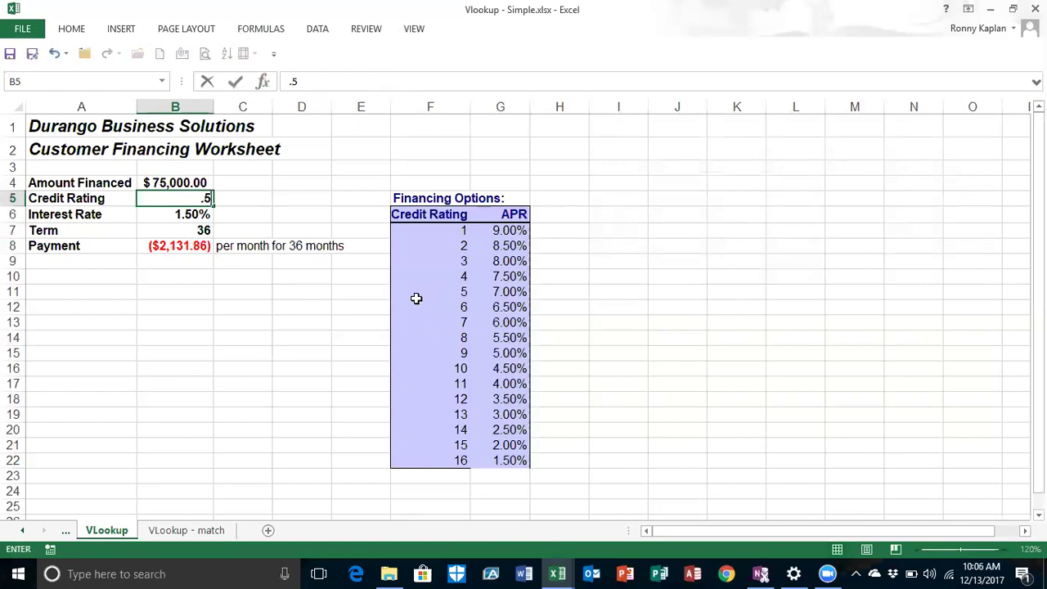
{"action": "key", "text": "Return"}
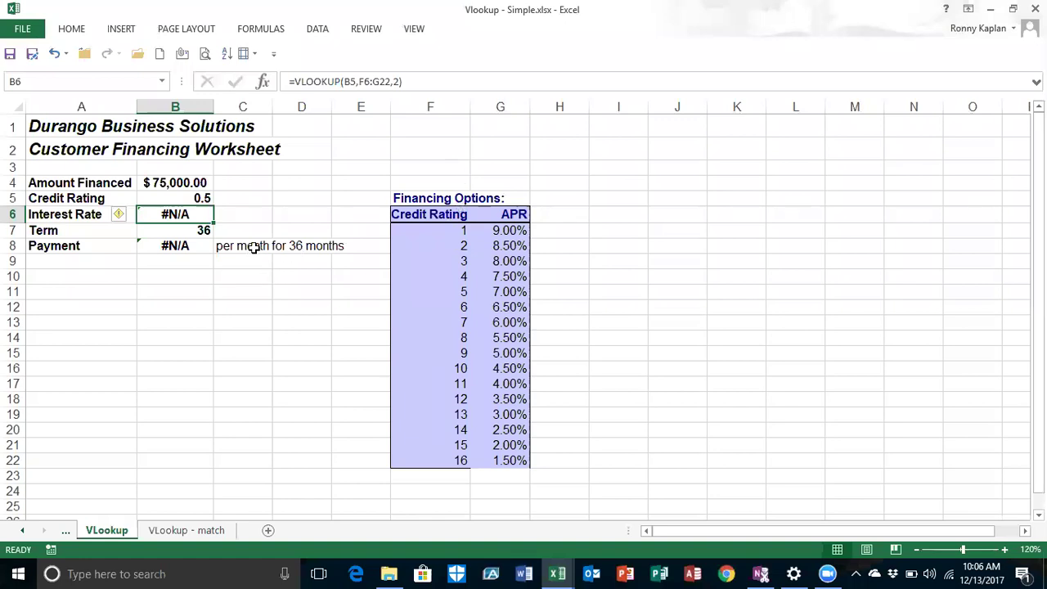
- Test credit ratings that fall between table rows by setting B5 to 8.5 and then to 5.9
{"action": "left_click", "coordinate": [178, 199]}
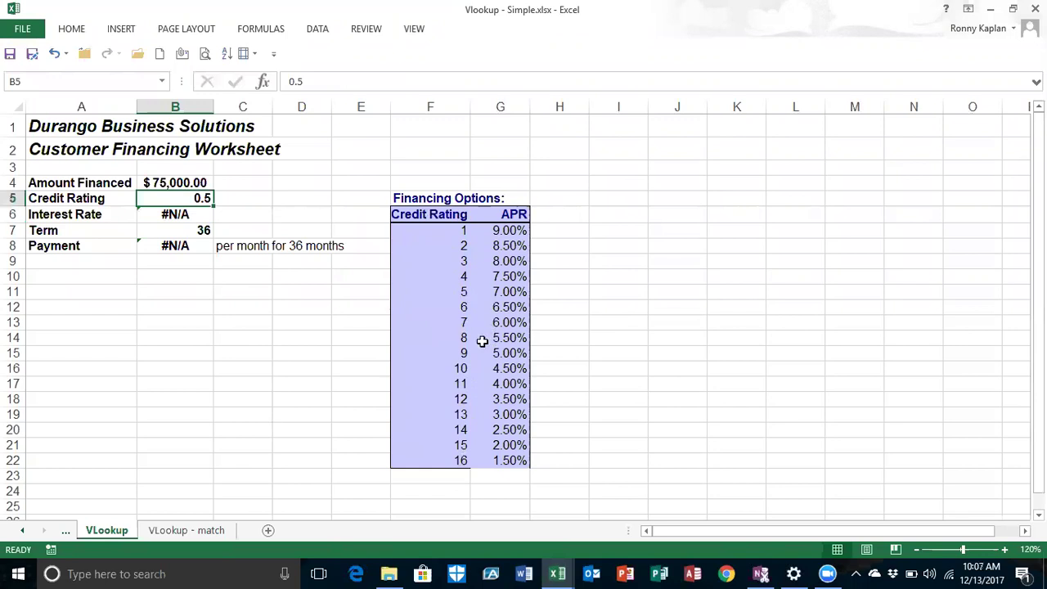
{"action": "type", "text": "8.5"}
{"action": "key", "text": "Return"}
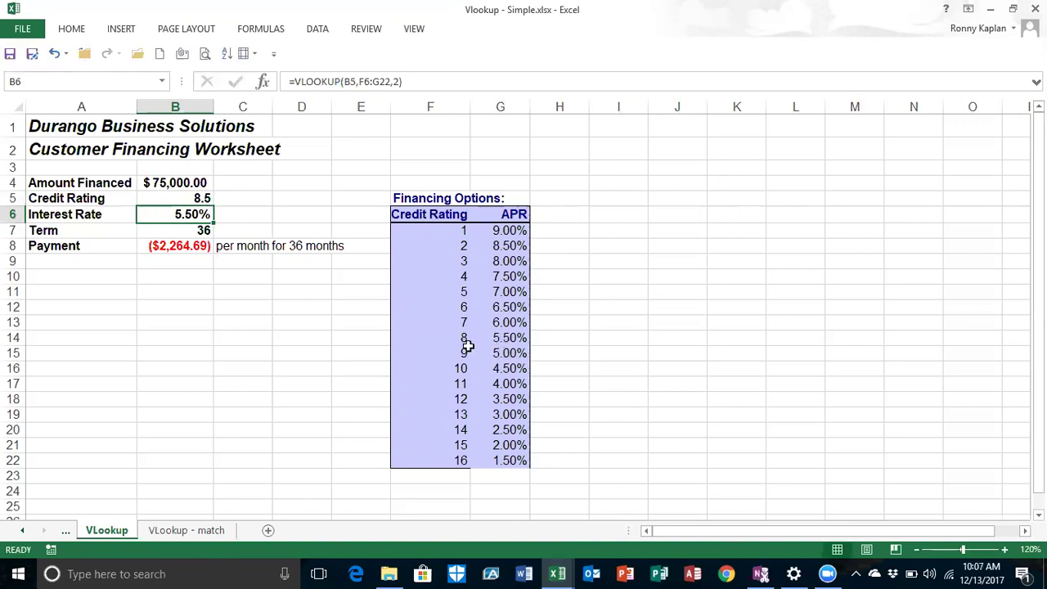
{"action": "left_click", "coordinate": [180, 198]}
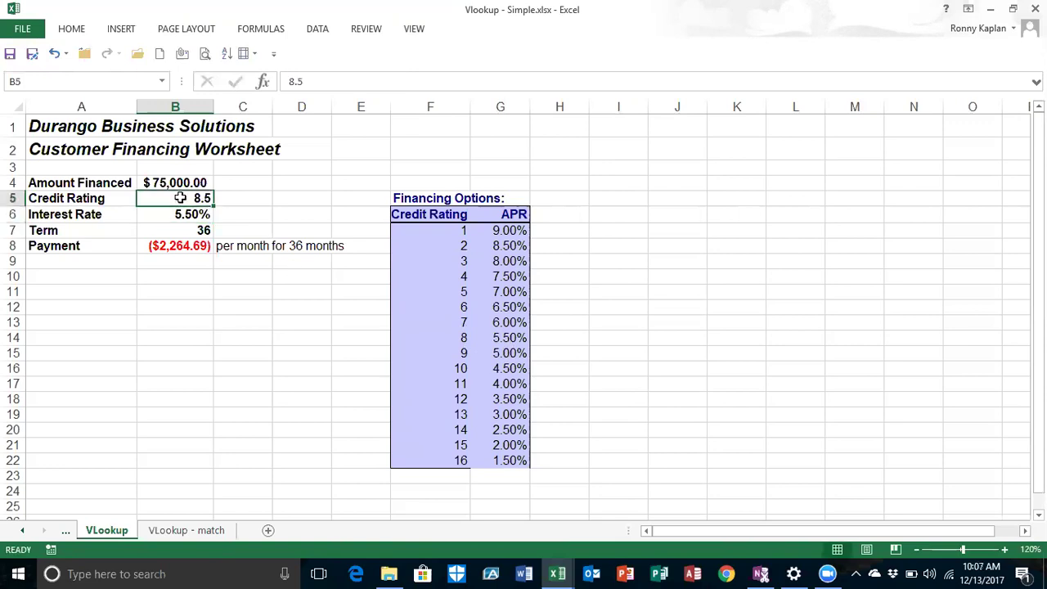
{"action": "type", "text": "5.9"}
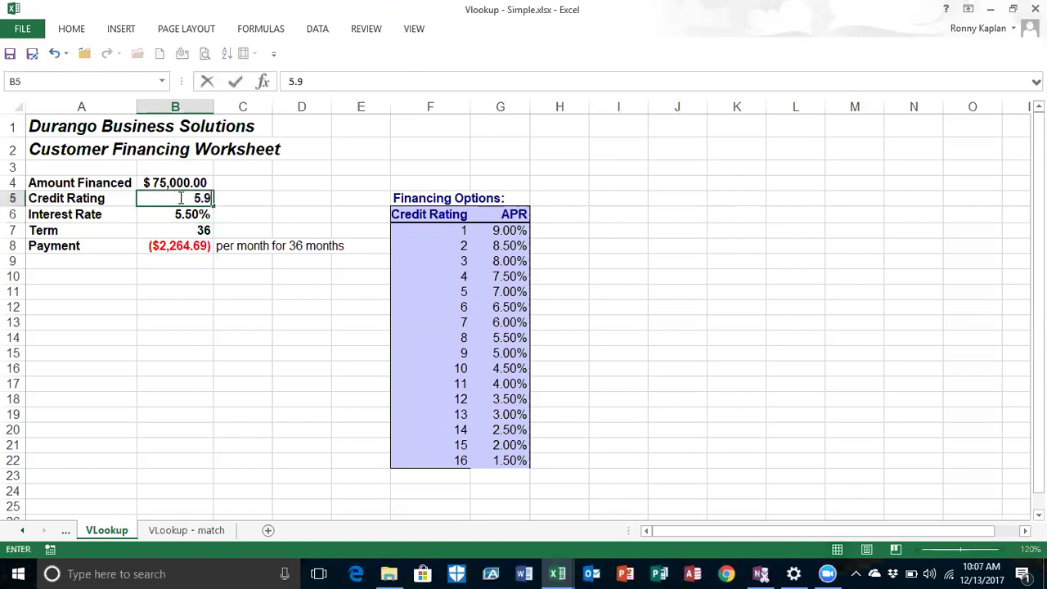
{"action": "key", "text": "Return"}
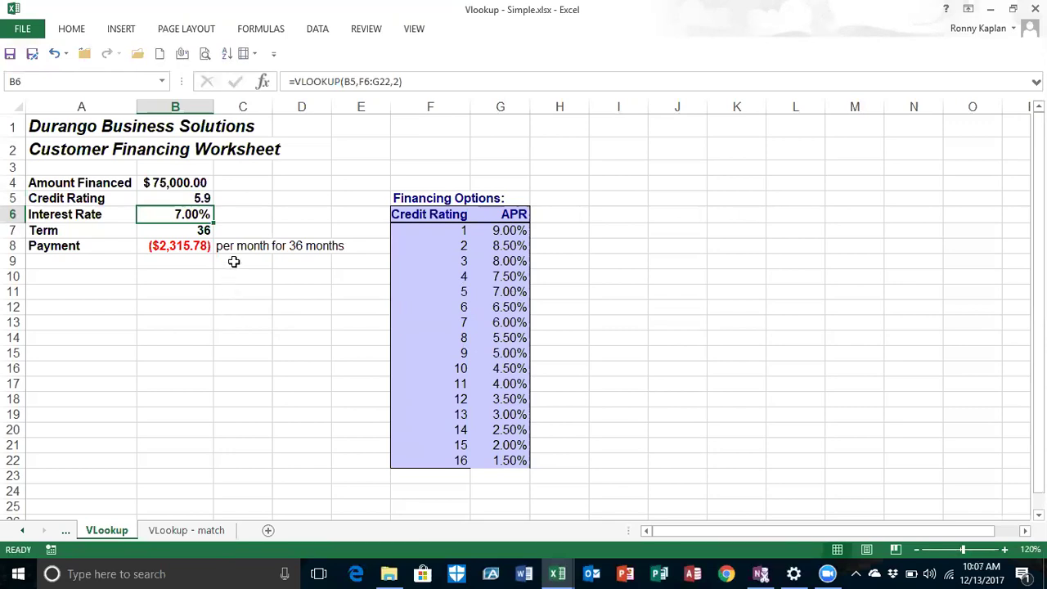
- Switch to the Sort Data workbook and select the named range Data on the Payroll sheet to see its extent
{"action": "mouse_move", "coordinate": [558, 573]}
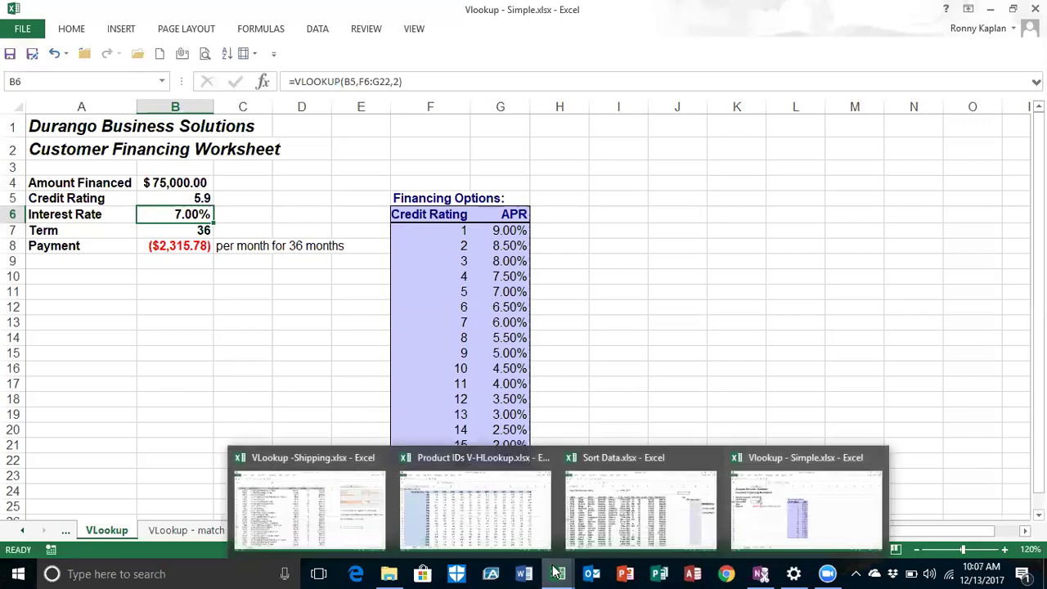
{"action": "left_click", "coordinate": [678, 519]}
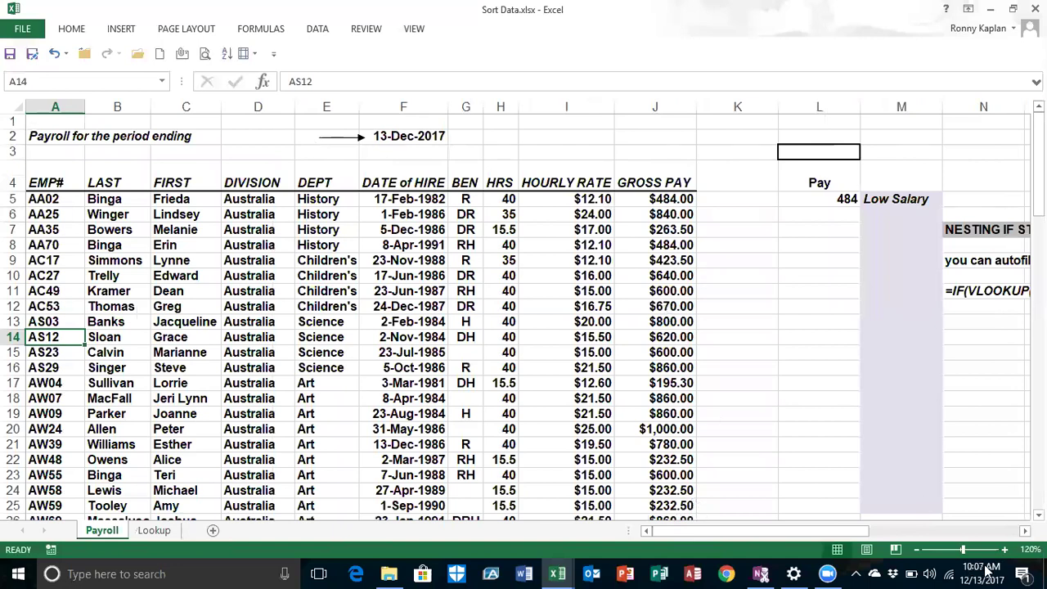
{"action": "left_click", "coordinate": [817, 531]}
{"action": "mouse_move", "coordinate": [1039, 194]}
{"action": "left_mouse_down"}
{"action": "mouse_move", "coordinate": [1039, 489]}
{"action": "mouse_move", "coordinate": [1039, 195]}
{"action": "left_mouse_up"}
{"action": "left_click_drag", "start_coordinate": [464, 181], "coordinate": [385, 175]}
{"action": "left_click", "coordinate": [164, 83]}
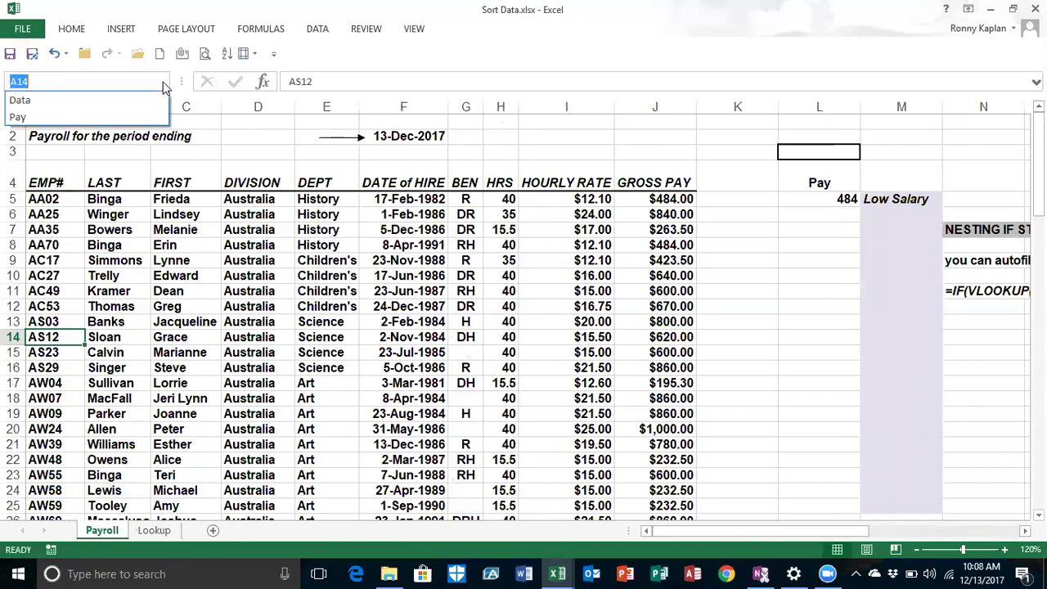
{"action": "left_click", "coordinate": [19, 101]}
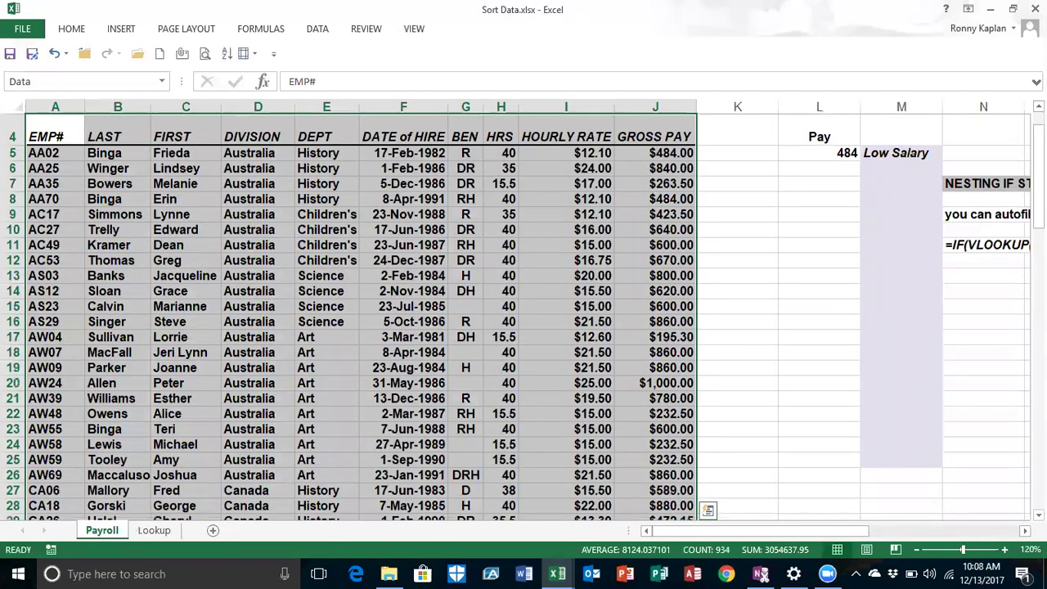
{"action": "left_click_drag", "start_coordinate": [1038, 159], "coordinate": [1038, 131]}
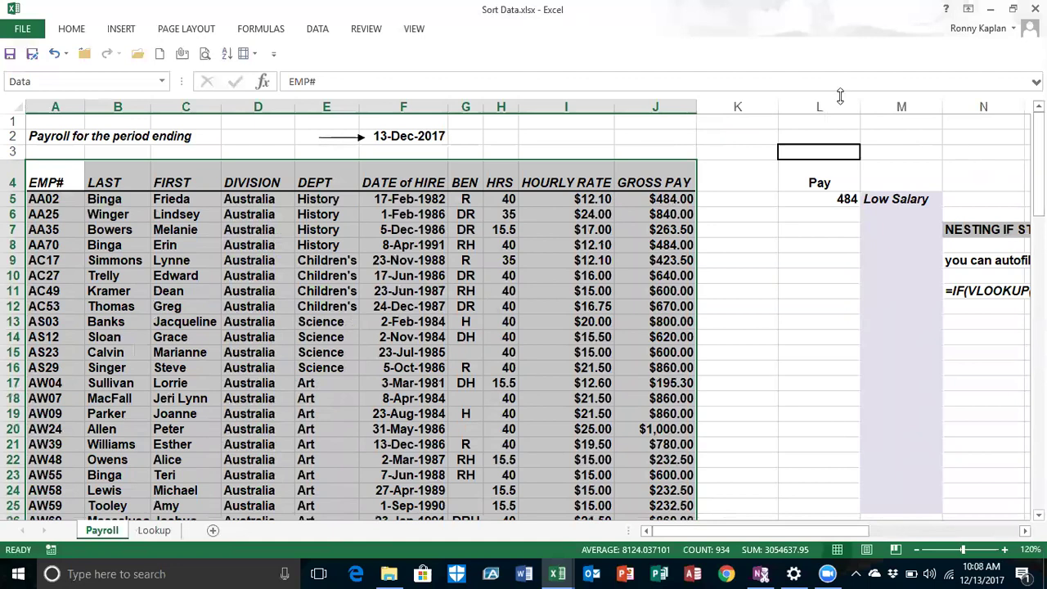
{"action": "left_click", "coordinate": [191, 261]}
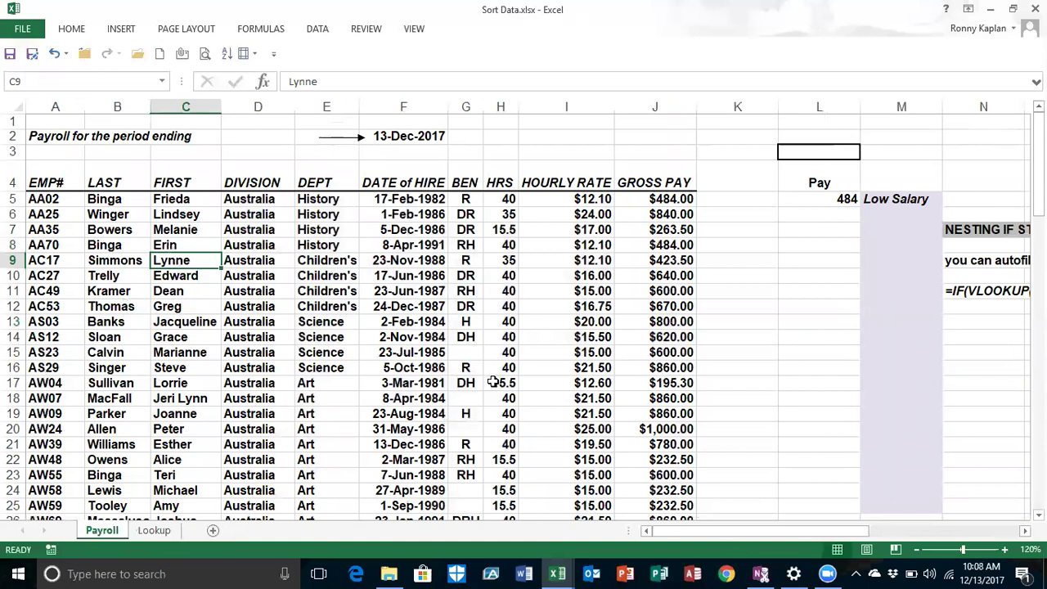
- Compare the EE# cell on the Lookup sheet with the GROSS PAY, HRS and BEN columns on the Payroll sheet
{"action": "left_click", "coordinate": [155, 531]}
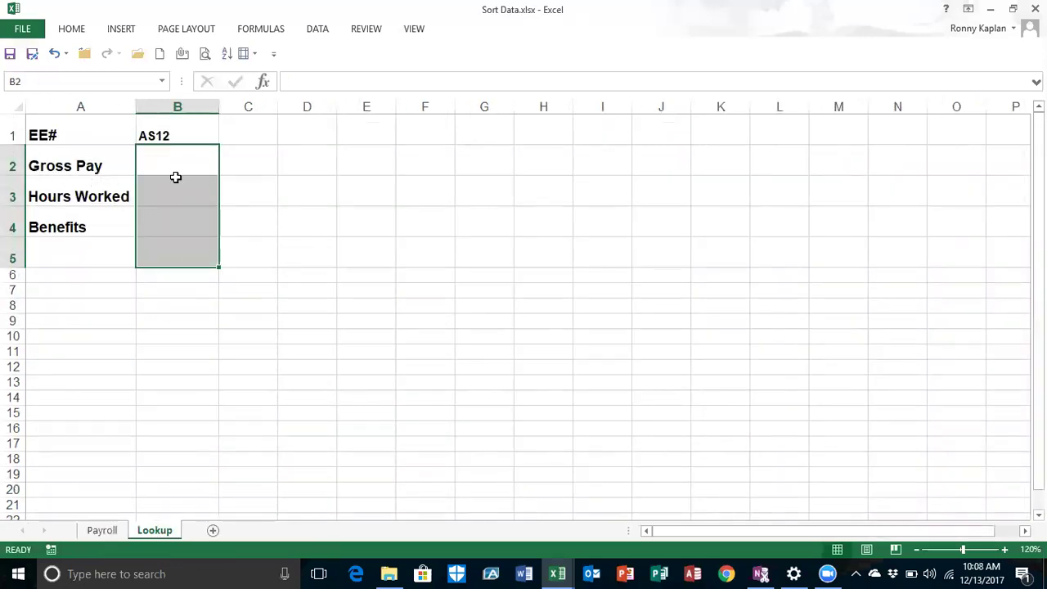
{"action": "left_click", "coordinate": [176, 134]}
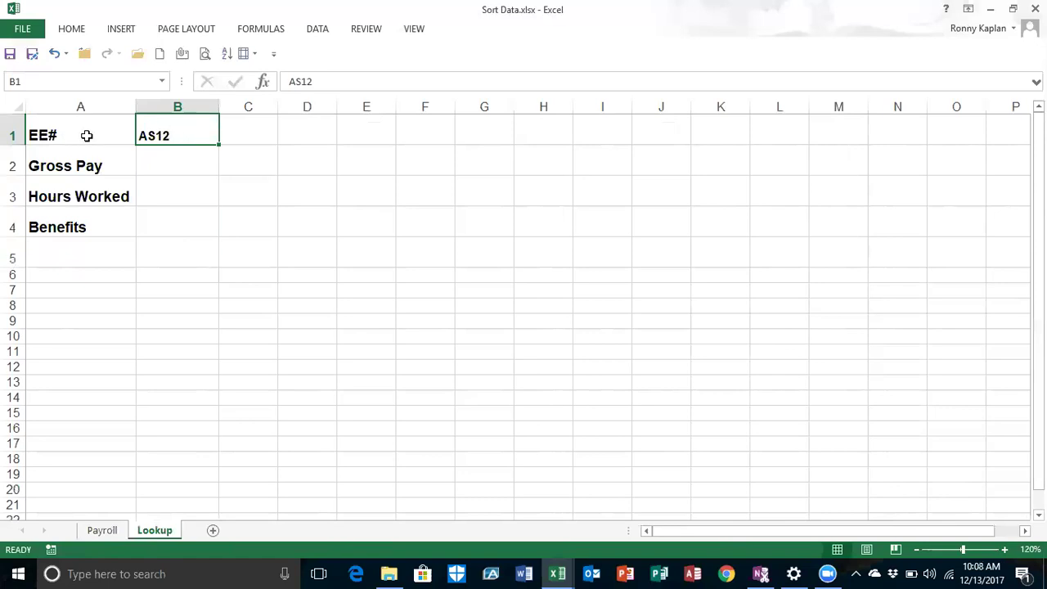
{"action": "left_click", "coordinate": [110, 530]}
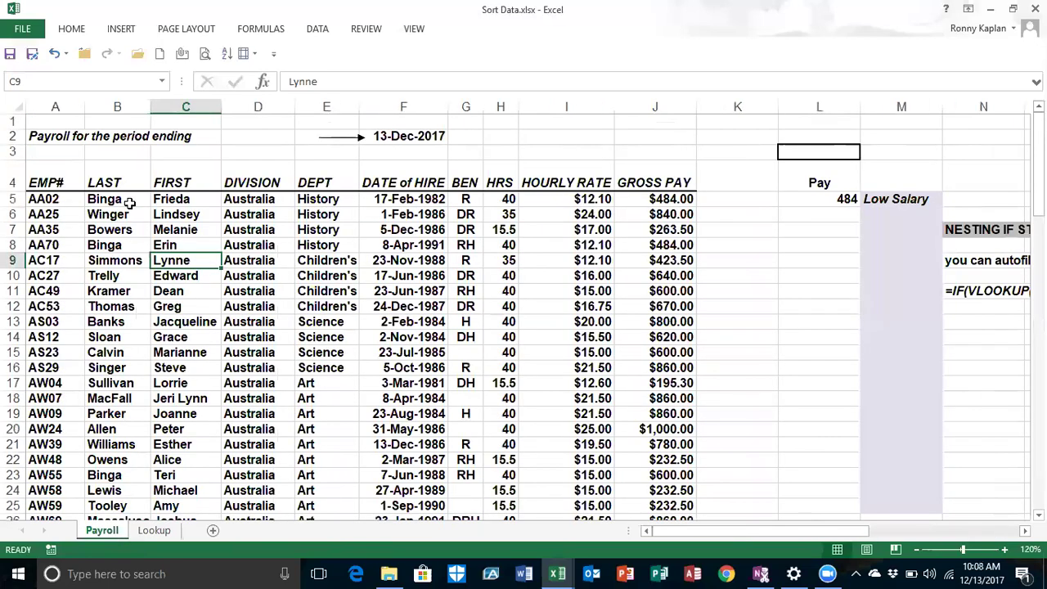
{"action": "left_click", "coordinate": [646, 168]}
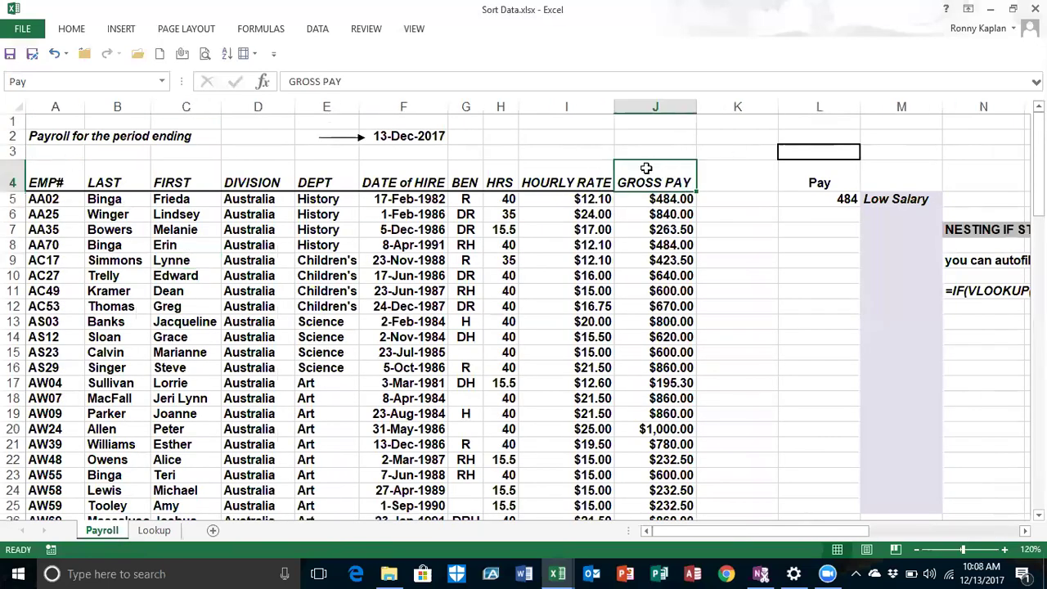
{"action": "left_click", "coordinate": [503, 170]}
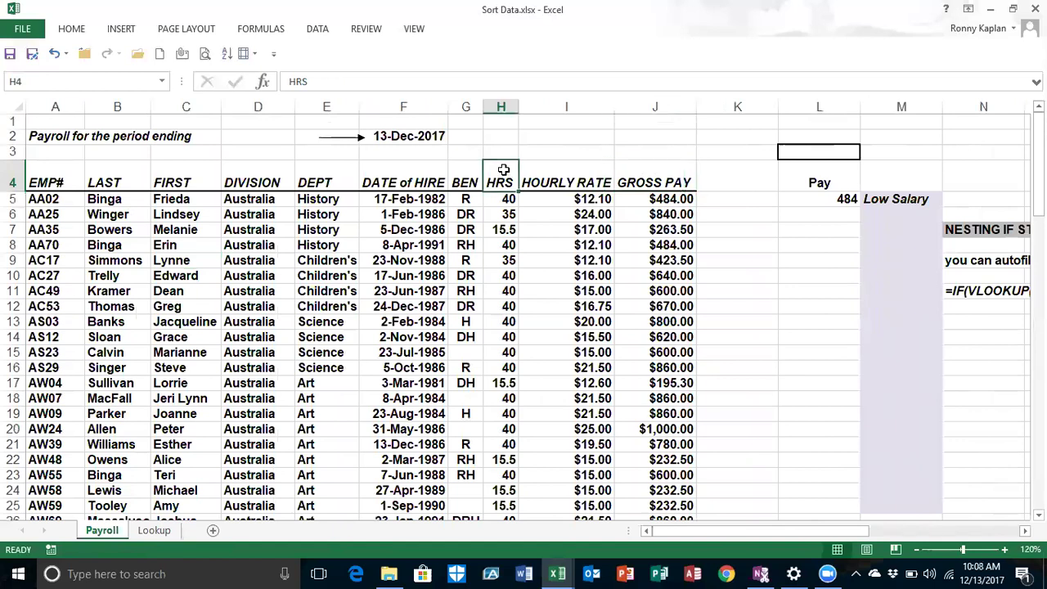
{"action": "left_click", "coordinate": [461, 166]}
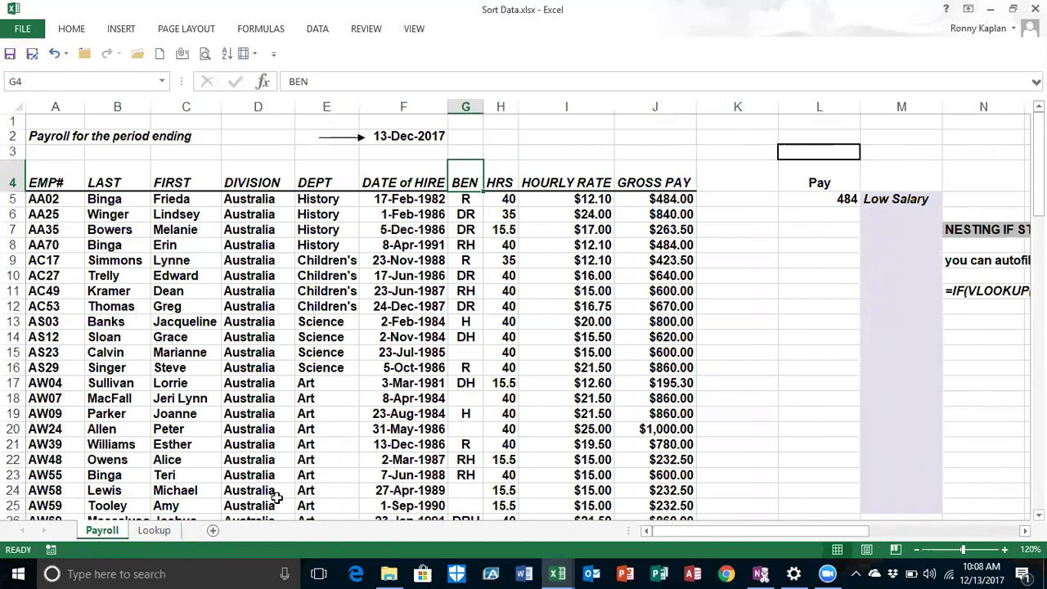
- Insert a VLOOKUP function in Gross Pay cell B2 of the Lookup sheet, with B1 as the lookup value
{"action": "left_click", "coordinate": [156, 530]}
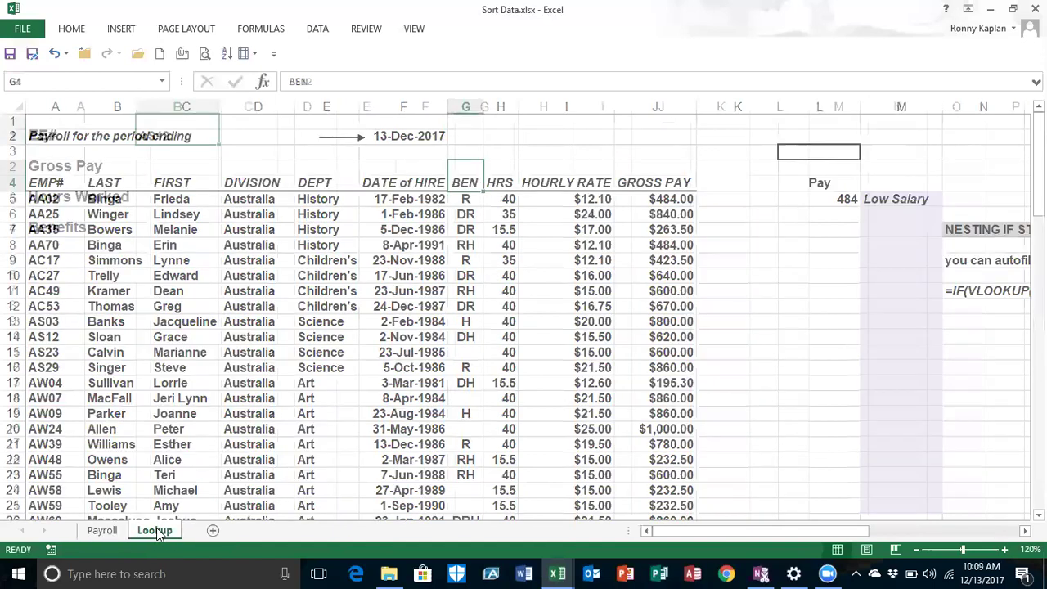
{"action": "left_click", "coordinate": [164, 166]}
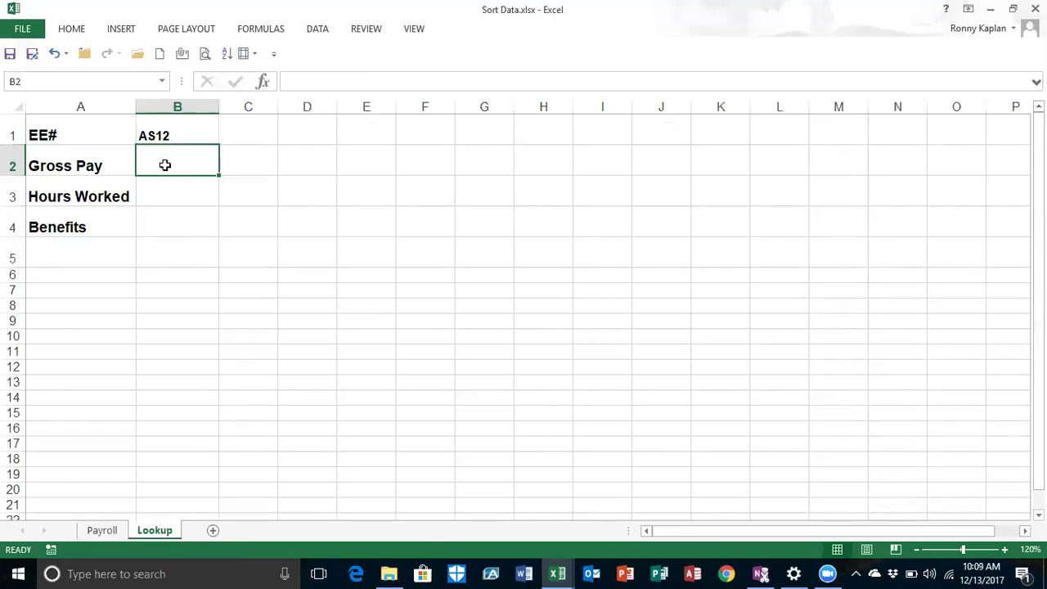
{"action": "left_click", "coordinate": [260, 32]}
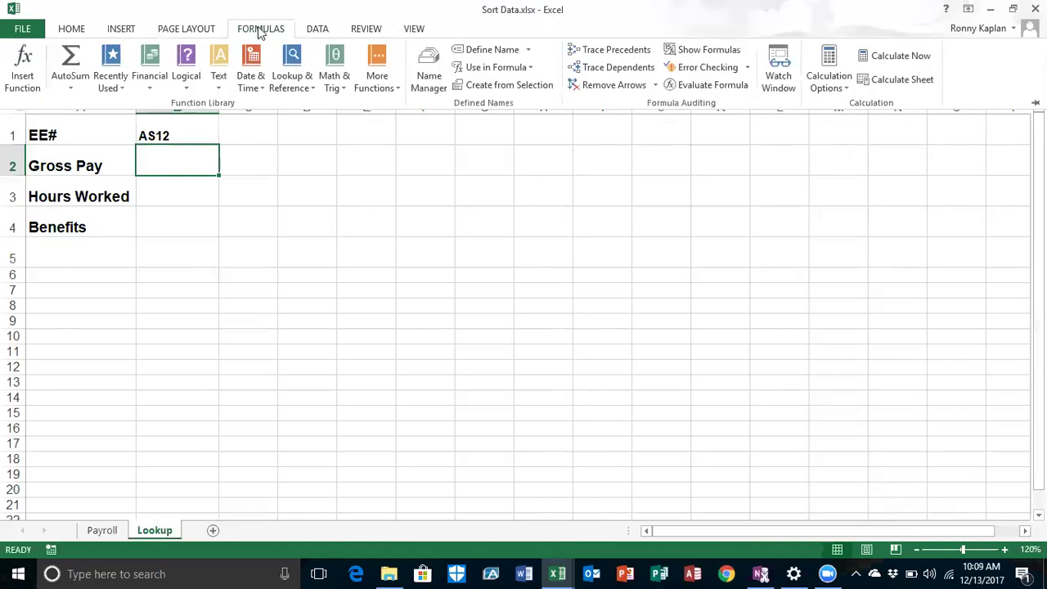
{"action": "left_click", "coordinate": [283, 85]}
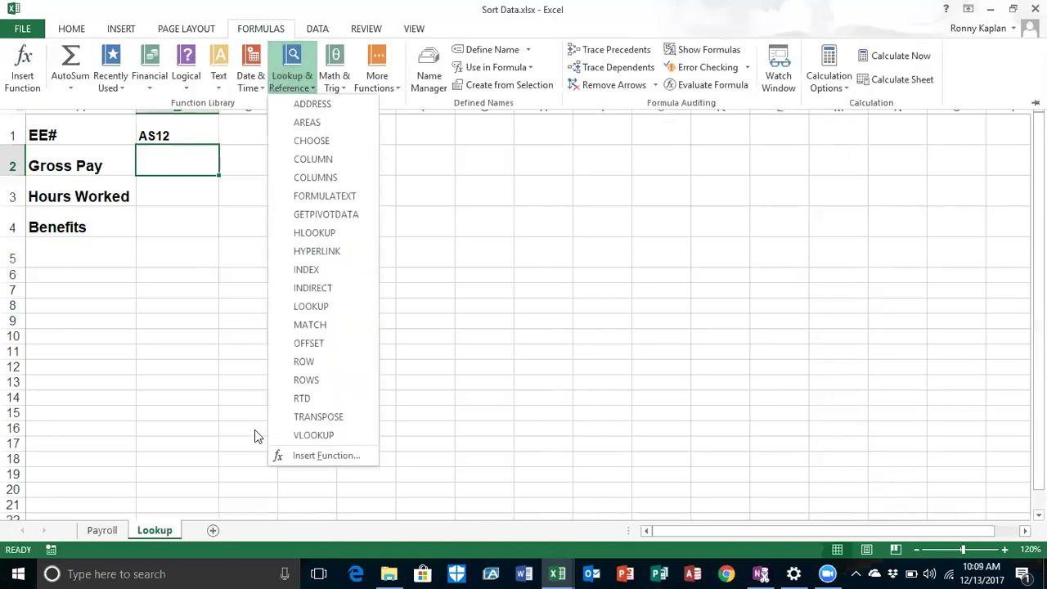
{"action": "left_click", "coordinate": [329, 434]}
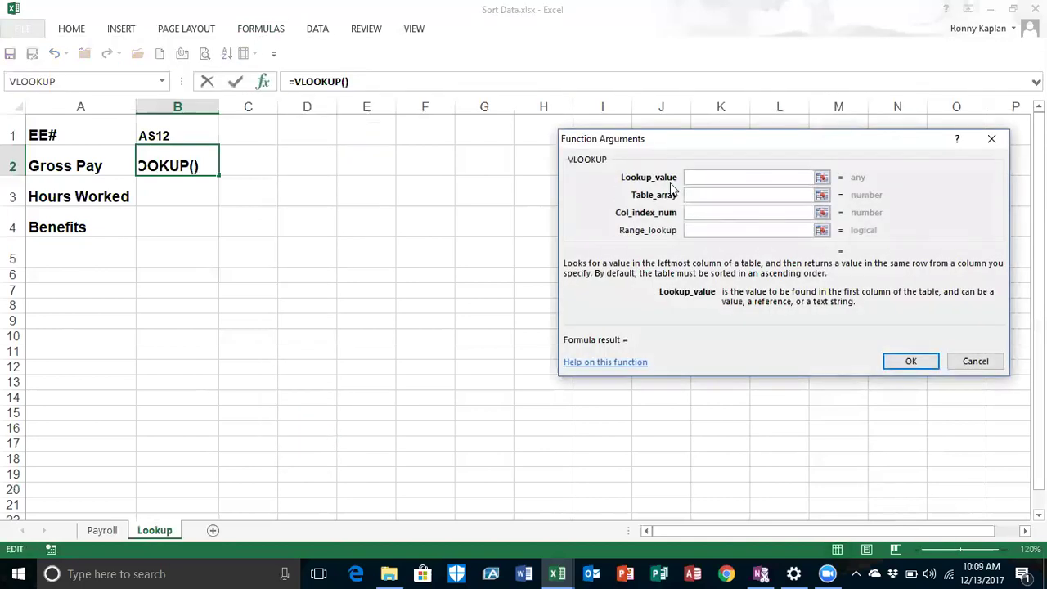
{"action": "left_click", "coordinate": [169, 131]}
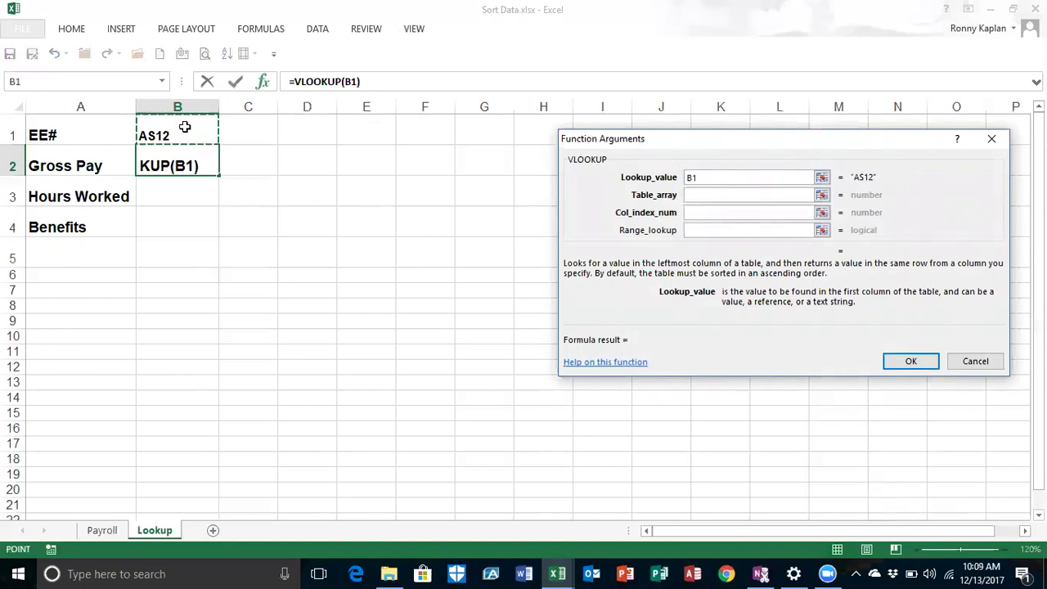
- Complete the VLOOKUP with the named range data as table array, column index 10 and range lookup false
{"action": "left_click", "coordinate": [699, 194]}
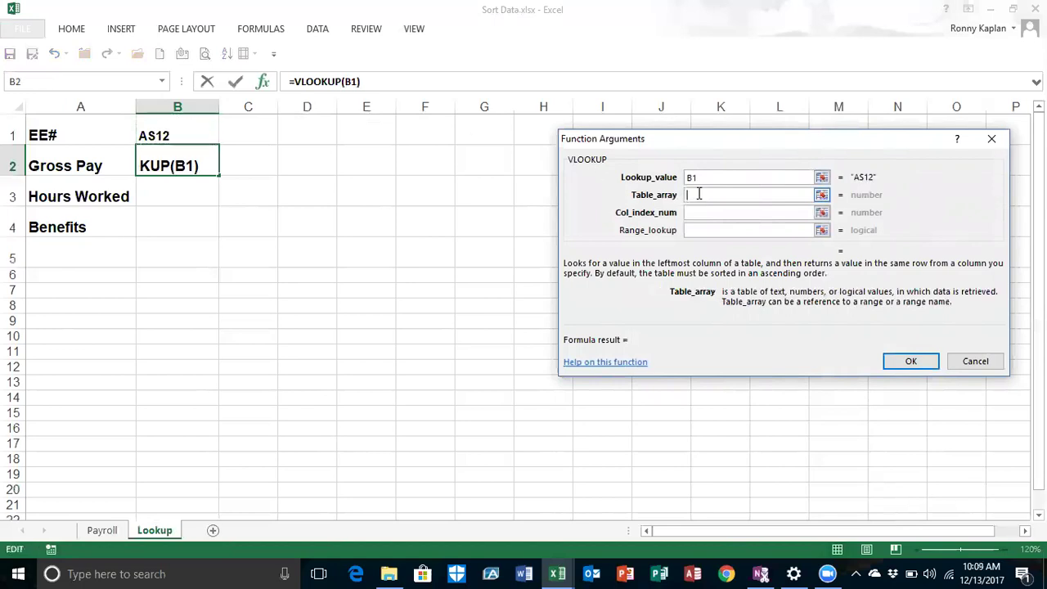
{"action": "type", "text": "data"}
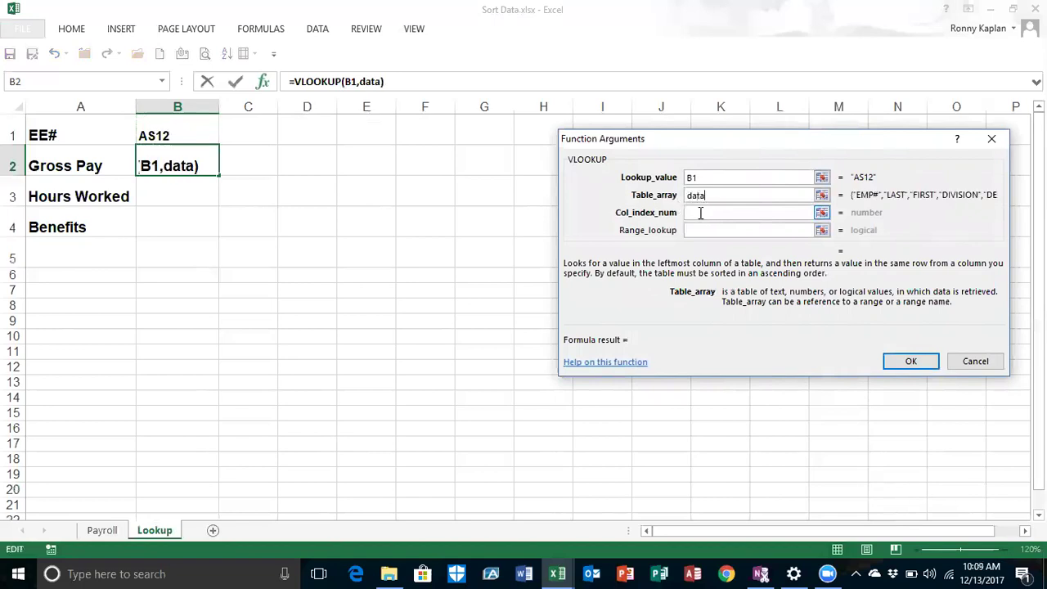
{"action": "left_click", "coordinate": [700, 213]}
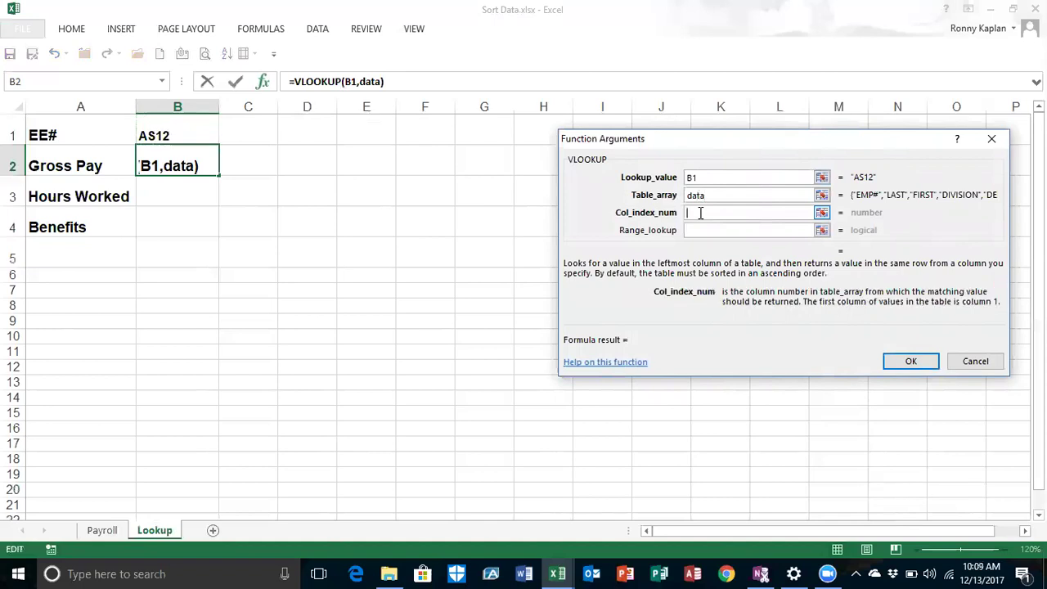
{"action": "type", "text": "10"}
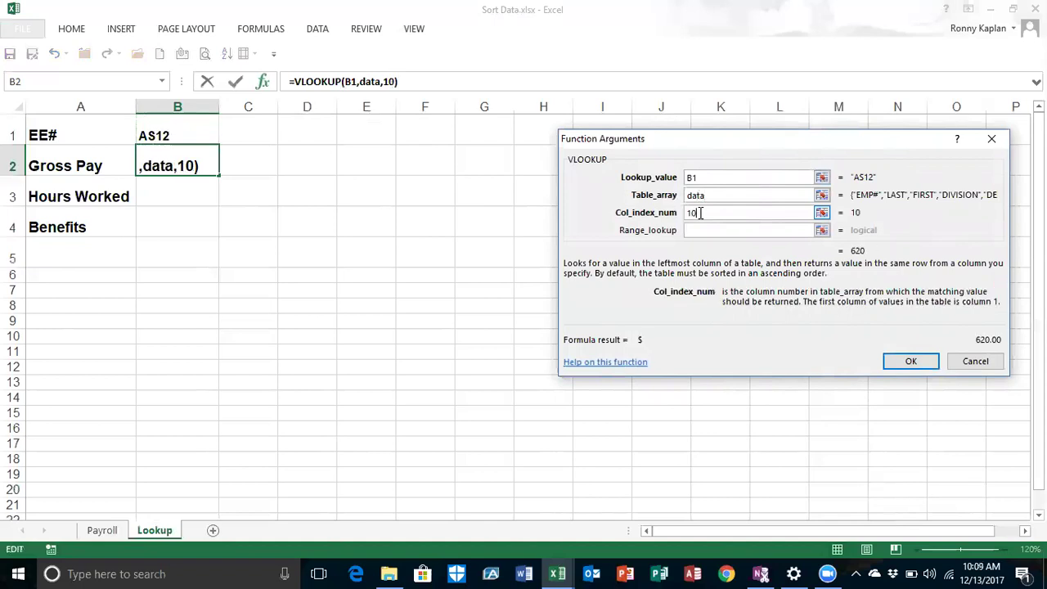
{"action": "left_click", "coordinate": [707, 229]}
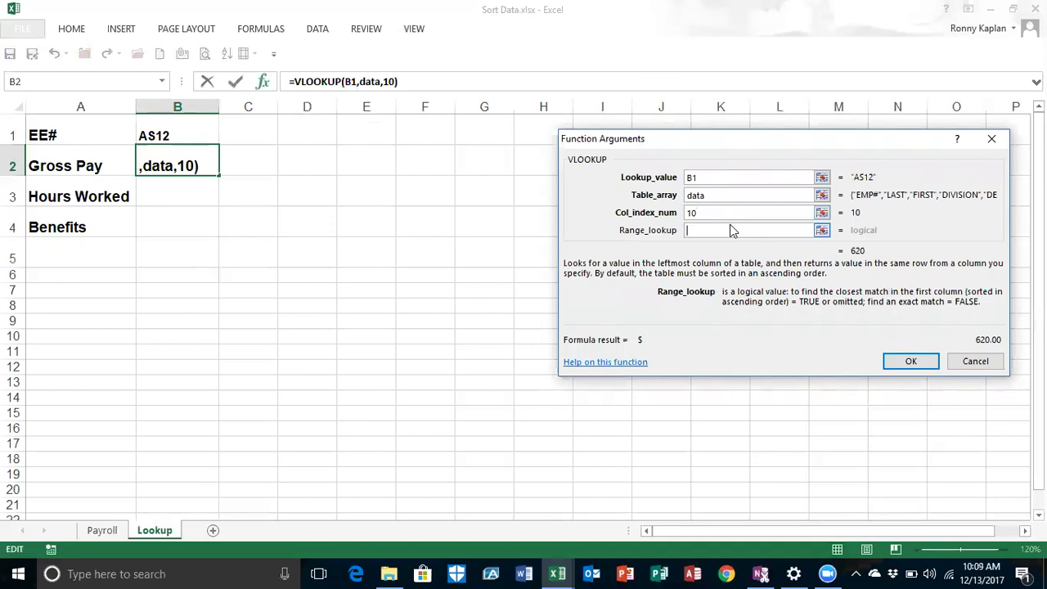
{"action": "type", "text": "false"}
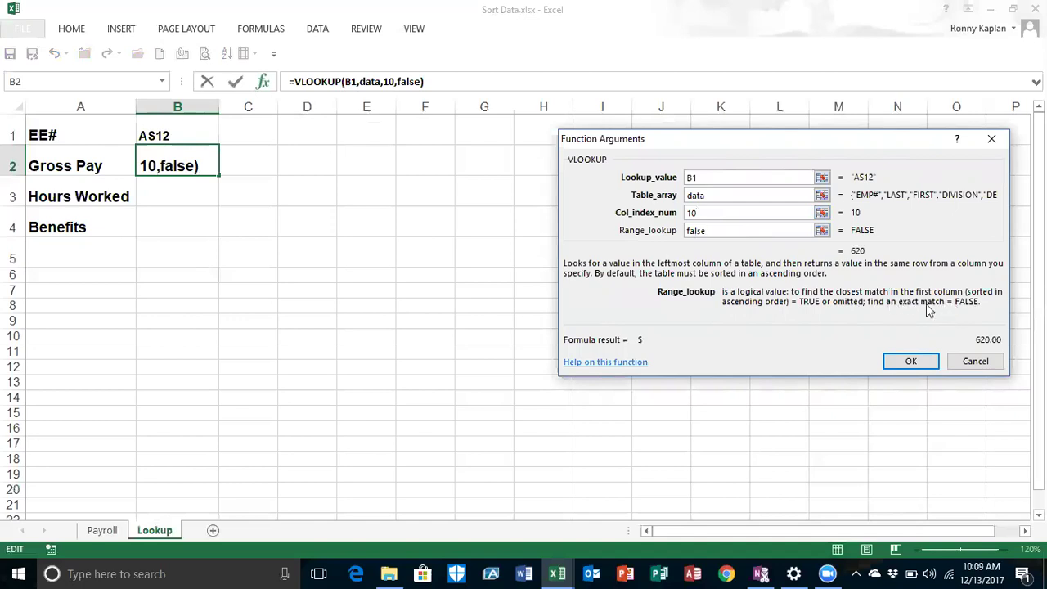
{"action": "left_click", "coordinate": [904, 363]}
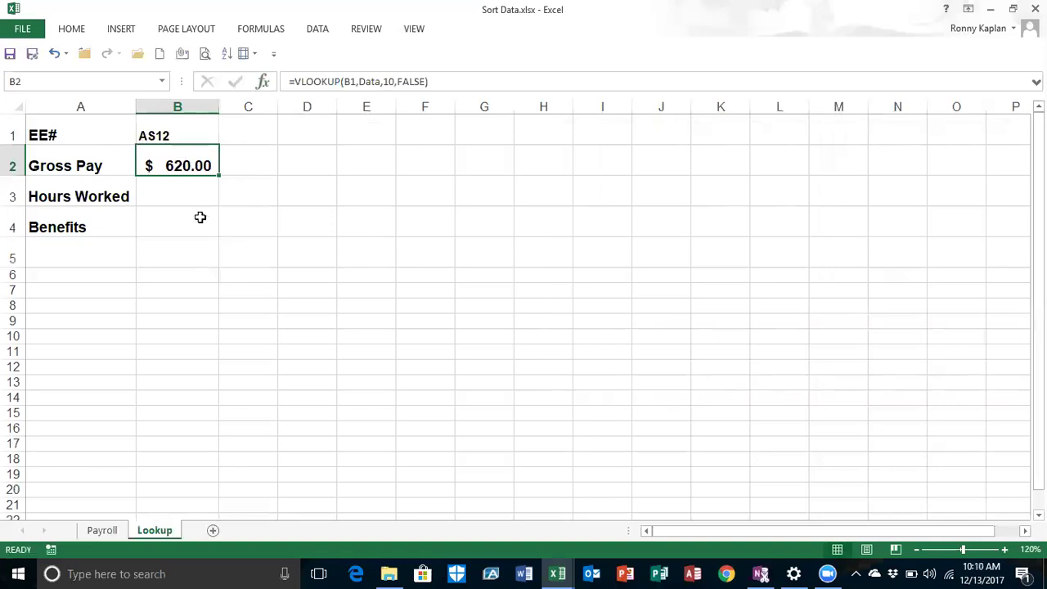
- Check the looked-up gross pay against the employee's record in row 14 of the Payroll sheet
{"action": "left_click", "coordinate": [97, 531]}
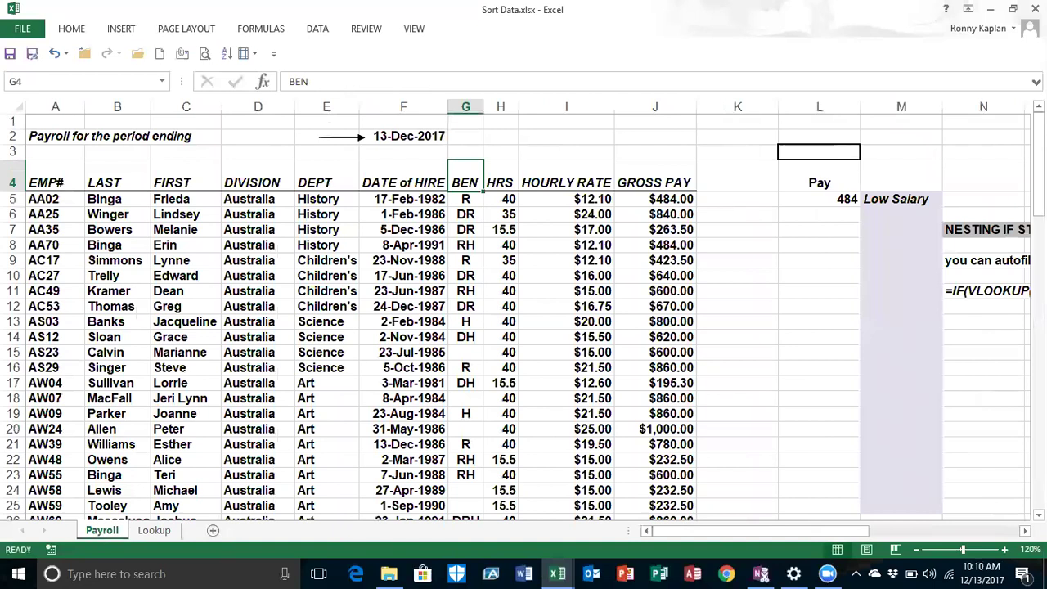
{"action": "left_click", "coordinate": [13, 337]}
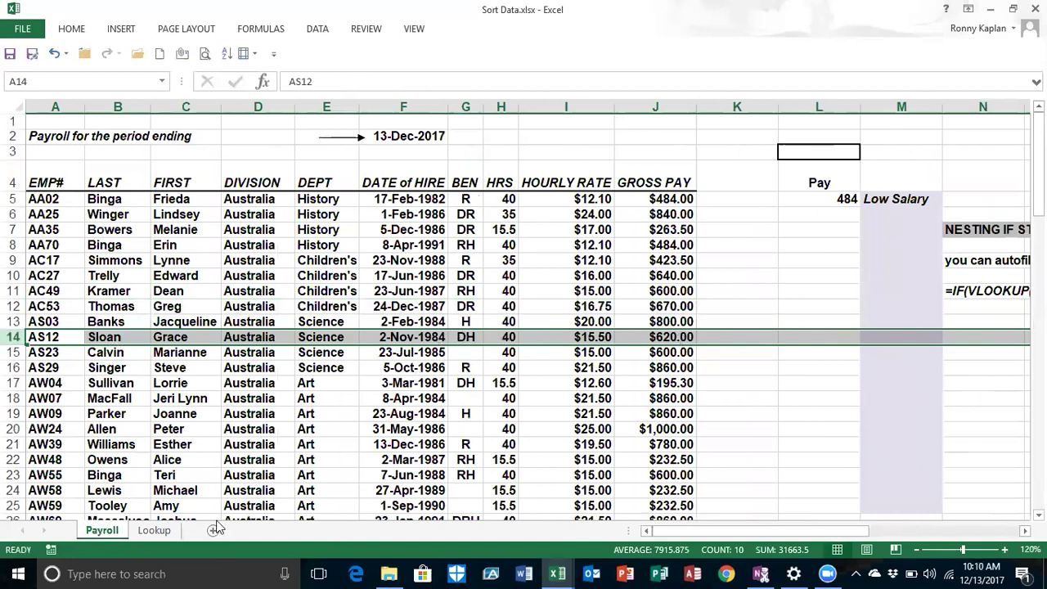
- Insert a VLOOKUP function in Hours Worked cell B3 of the Lookup sheet, with B1 as the lookup value
{"action": "left_click", "coordinate": [162, 533]}
{"action": "left_click", "coordinate": [189, 194]}
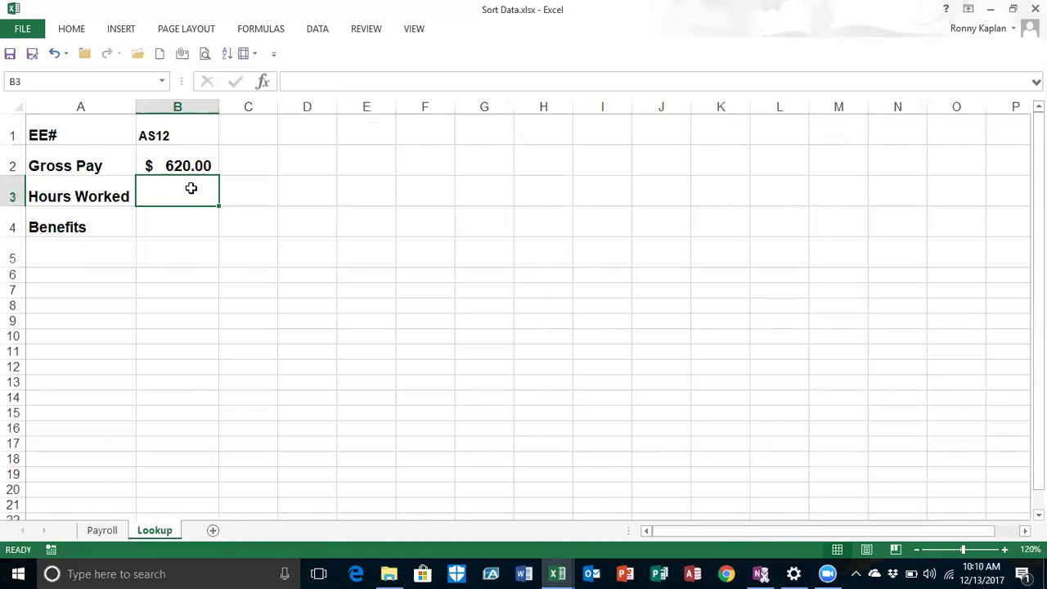
{"action": "type", "text": "=vl"}
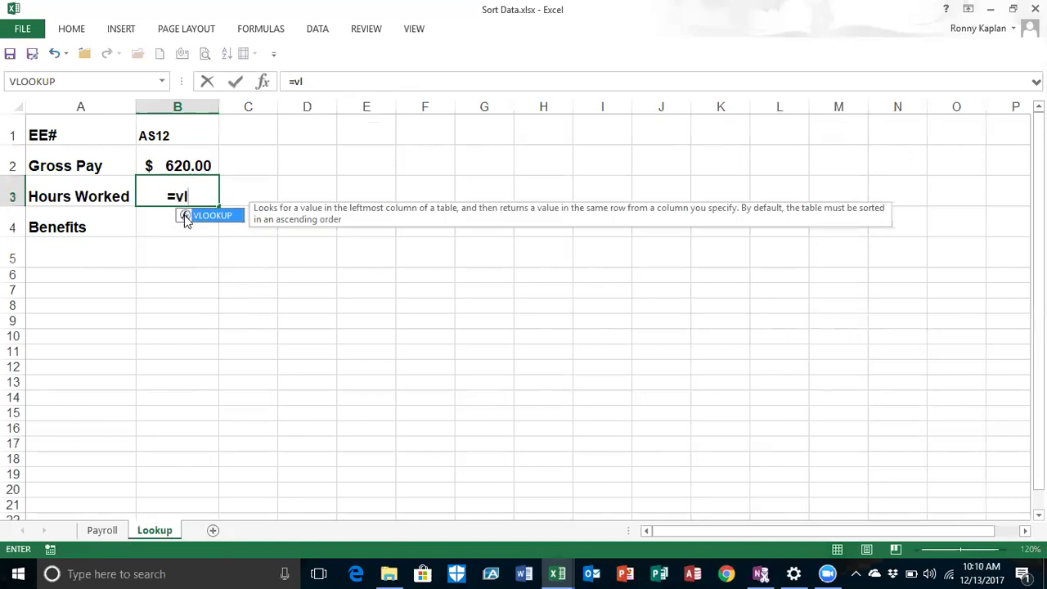
{"action": "double_click", "coordinate": [187, 218]}
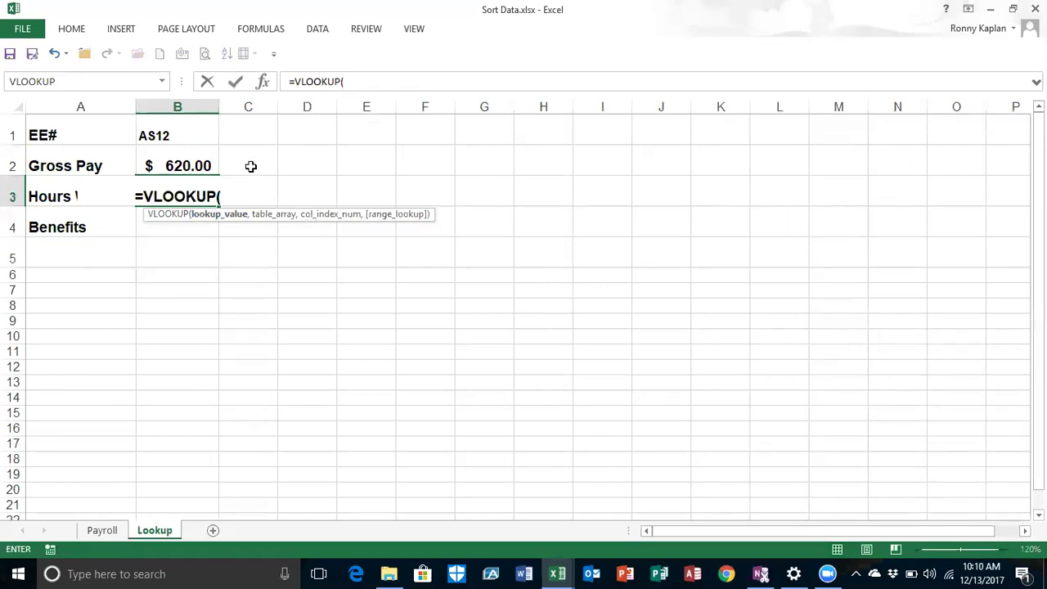
{"action": "left_click", "coordinate": [264, 82]}
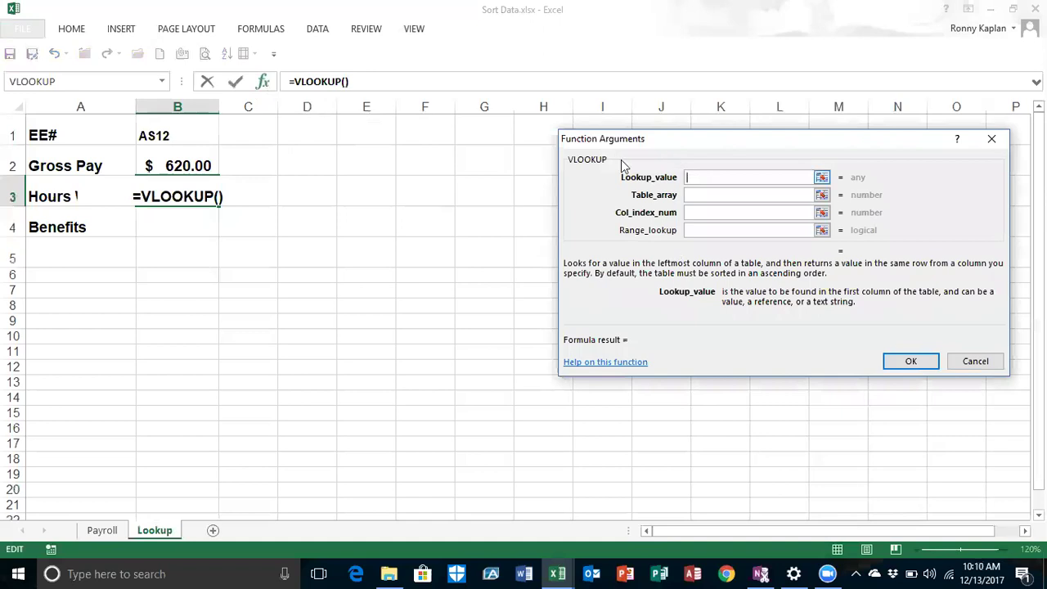
{"action": "left_click", "coordinate": [179, 131]}
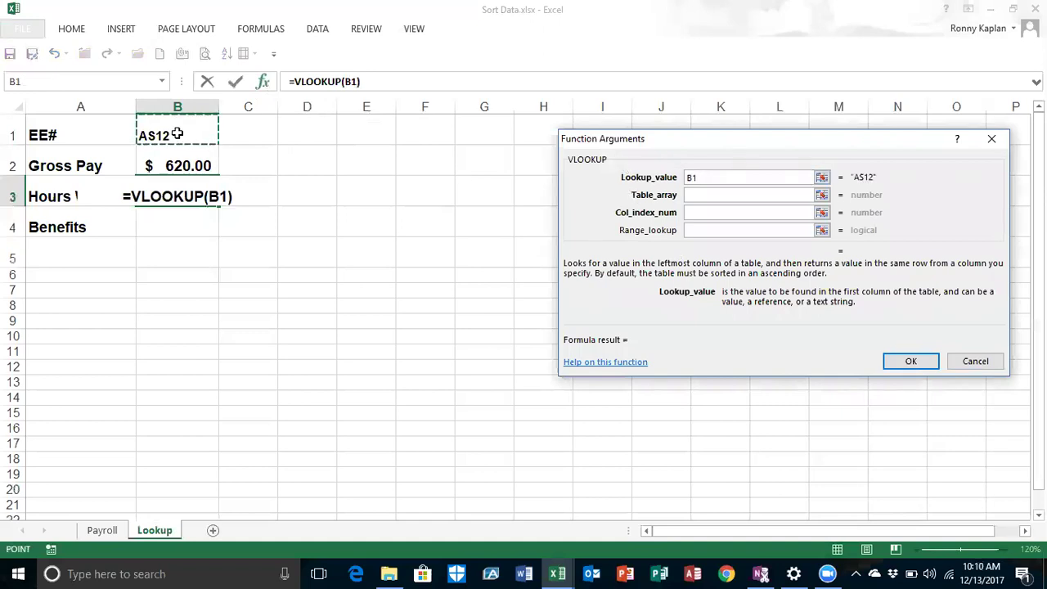
- Complete the Hours Worked VLOOKUP with the named range data as table array, column index 8 and range lookup false
{"action": "left_click", "coordinate": [735, 196]}
{"action": "type", "text": "data"}
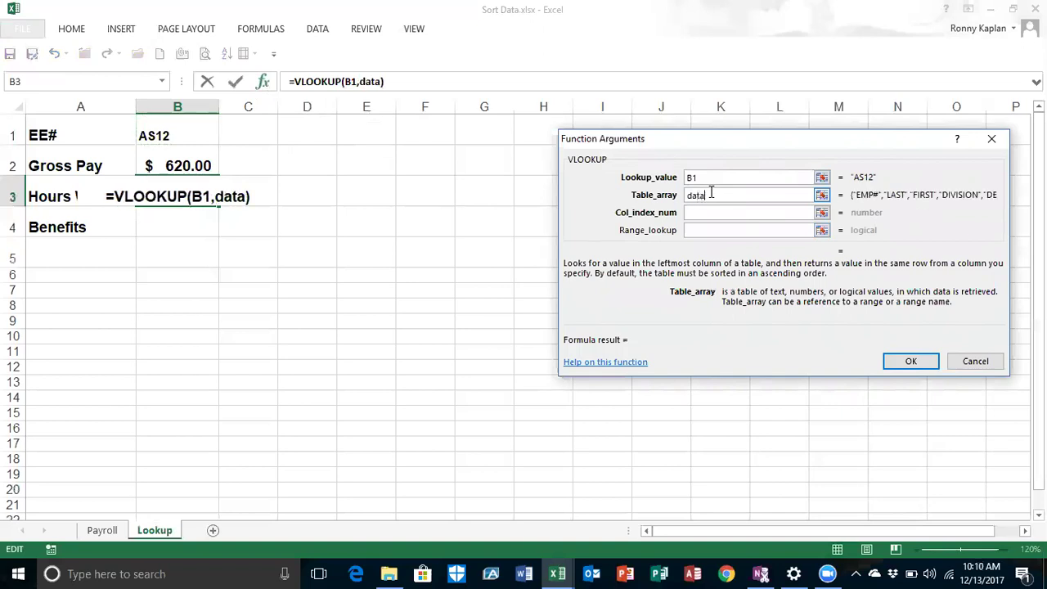
{"action": "left_click", "coordinate": [705, 212]}
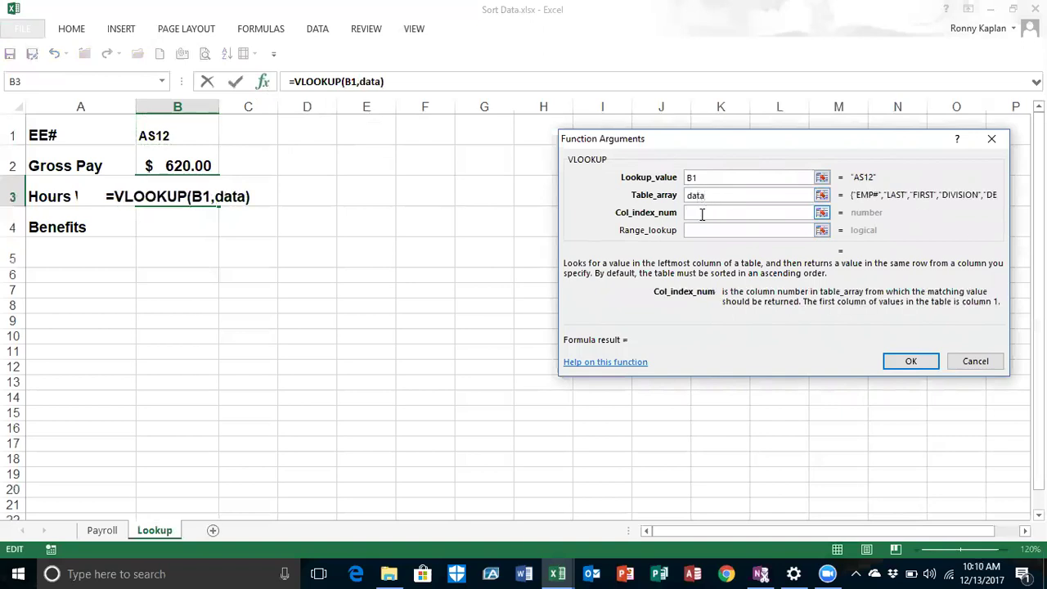
{"action": "type", "text": "8"}
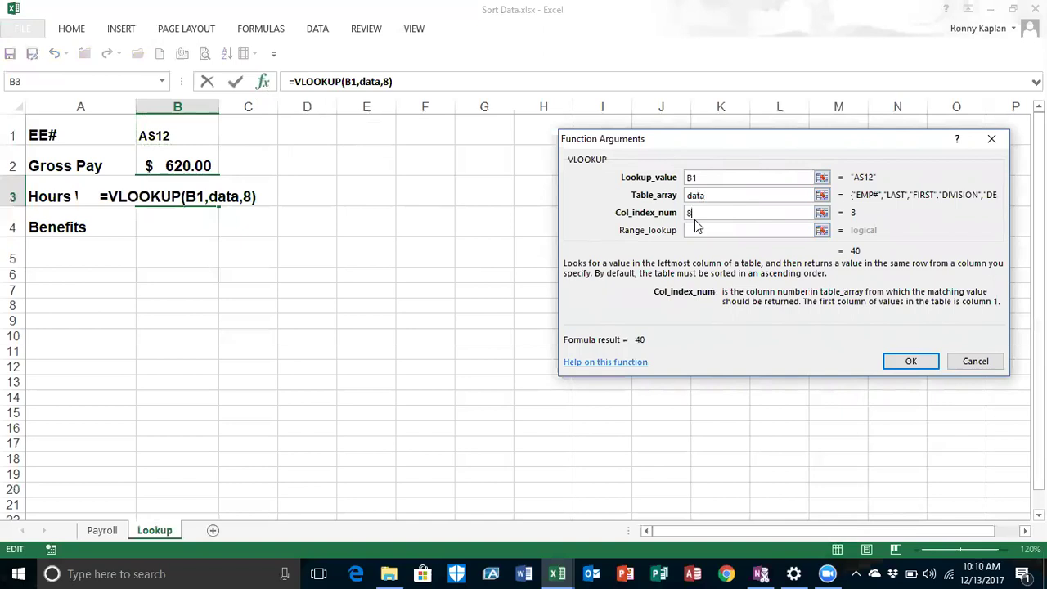
{"action": "left_click", "coordinate": [691, 231]}
{"action": "type", "text": "false"}
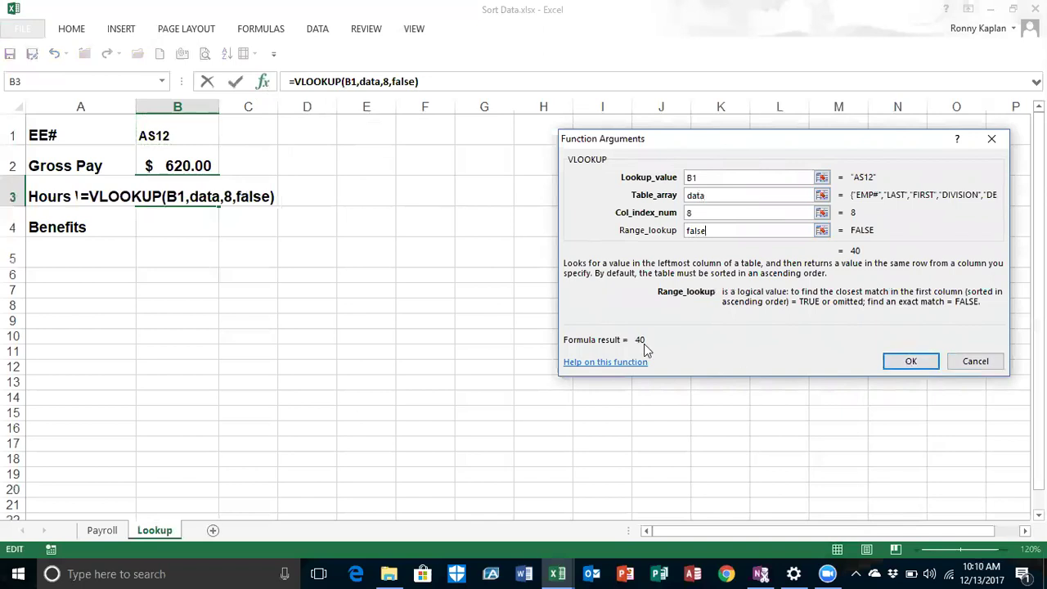
{"action": "left_click", "coordinate": [902, 361]}
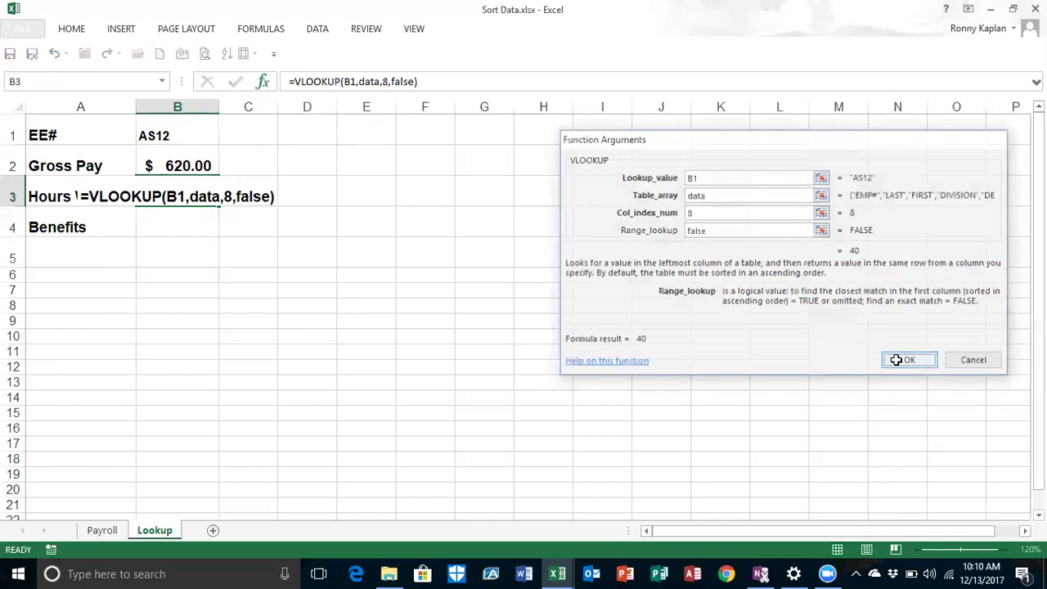
- Insert a VLOOKUP function in Benefits cell B4, with B1 as the lookup value
{"action": "left_click", "coordinate": [203, 223]}
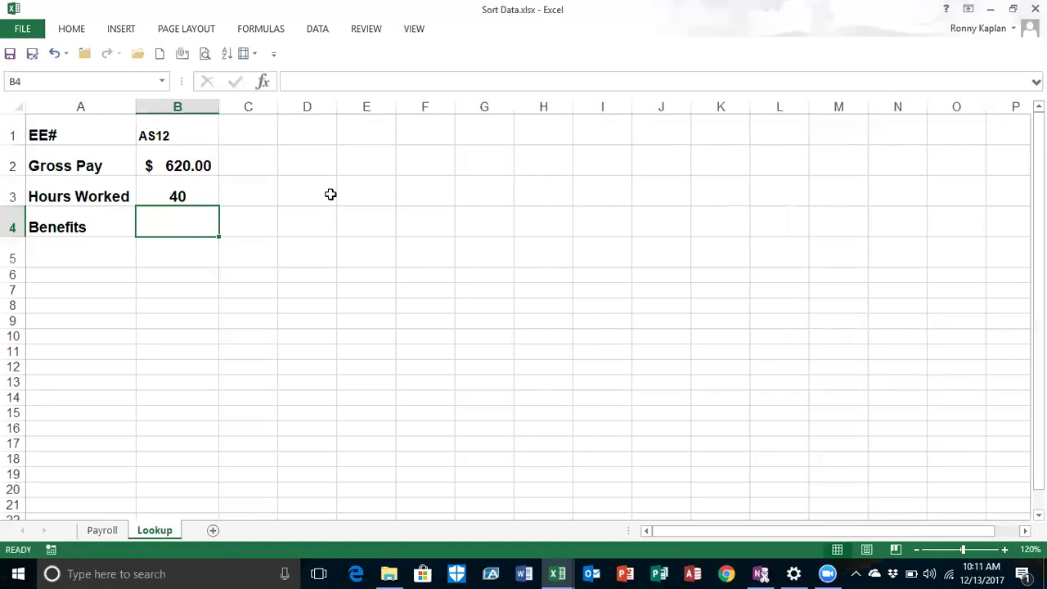
{"action": "type", "text": "=vl"}
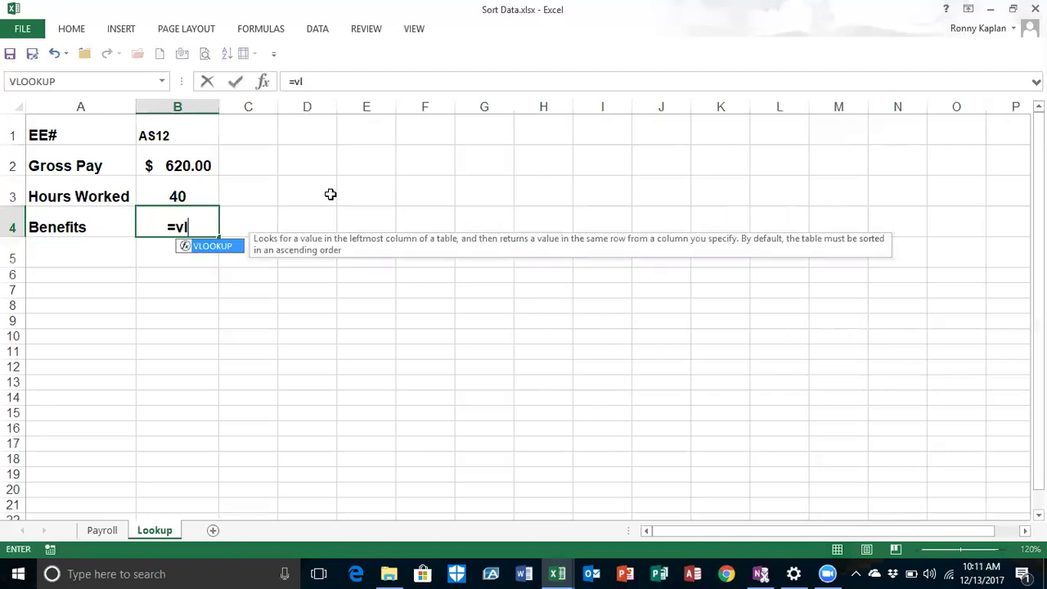
{"action": "double_click", "coordinate": [183, 247]}
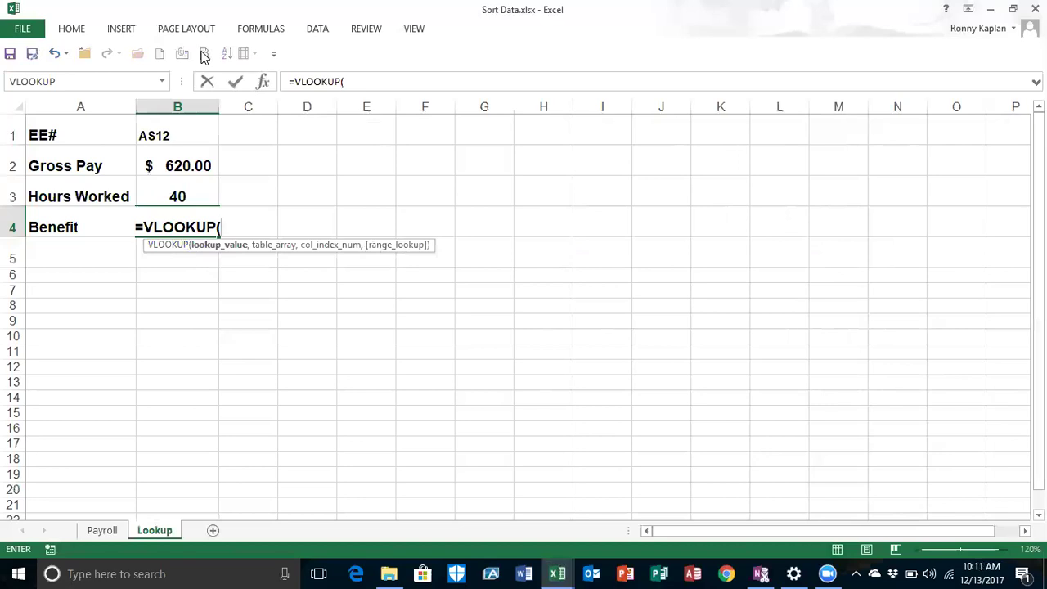
{"action": "left_click", "coordinate": [263, 83]}
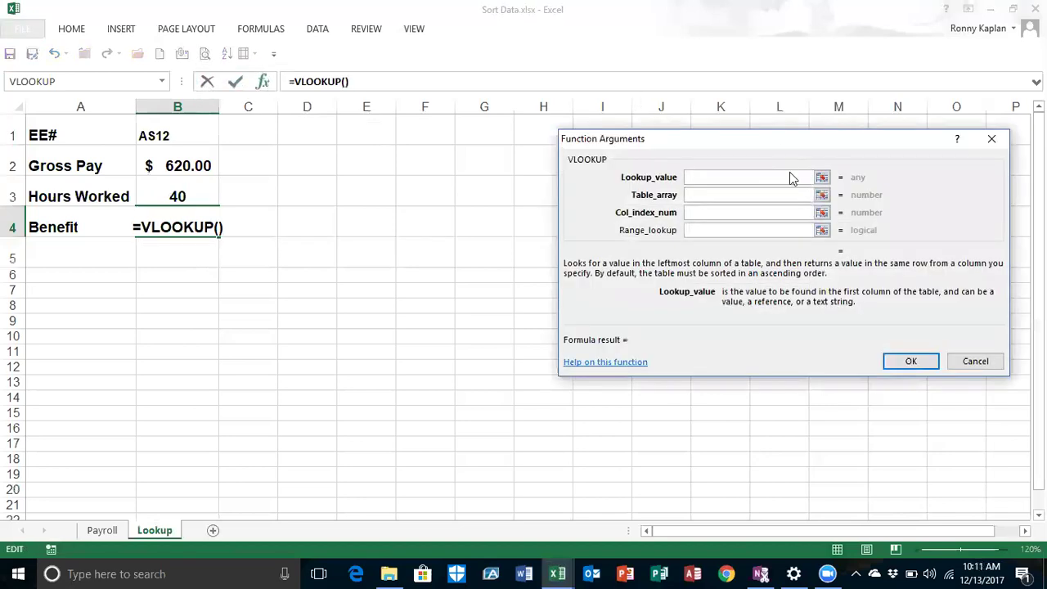
{"action": "left_click", "coordinate": [187, 134]}
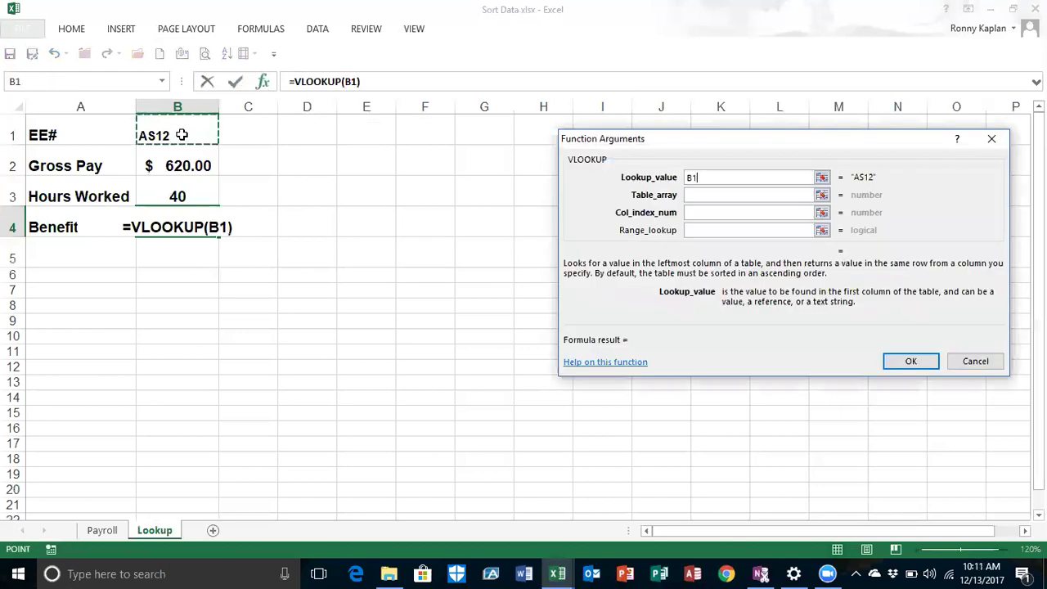
- Complete the Benefits VLOOKUP with the named range data as table array, column index 7 and range lookup false
{"action": "left_click", "coordinate": [700, 196]}
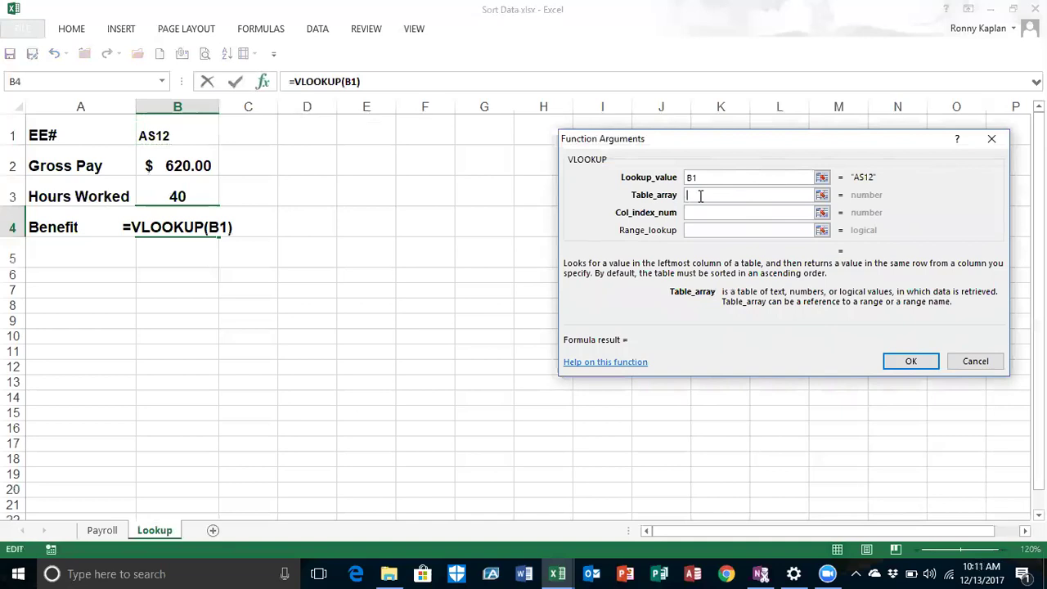
{"action": "type", "text": "data"}
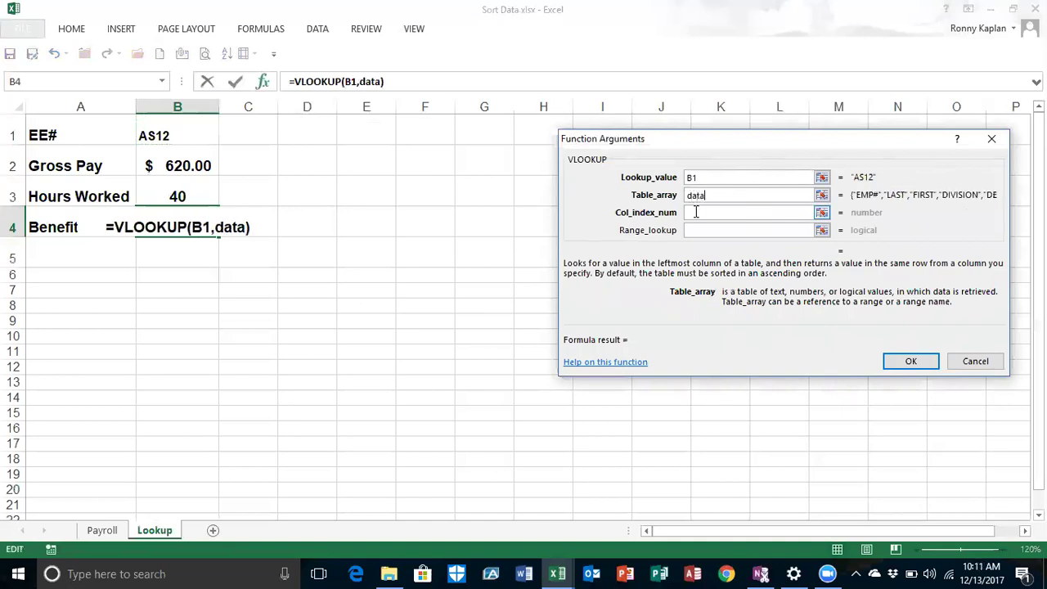
{"action": "left_click", "coordinate": [696, 212]}
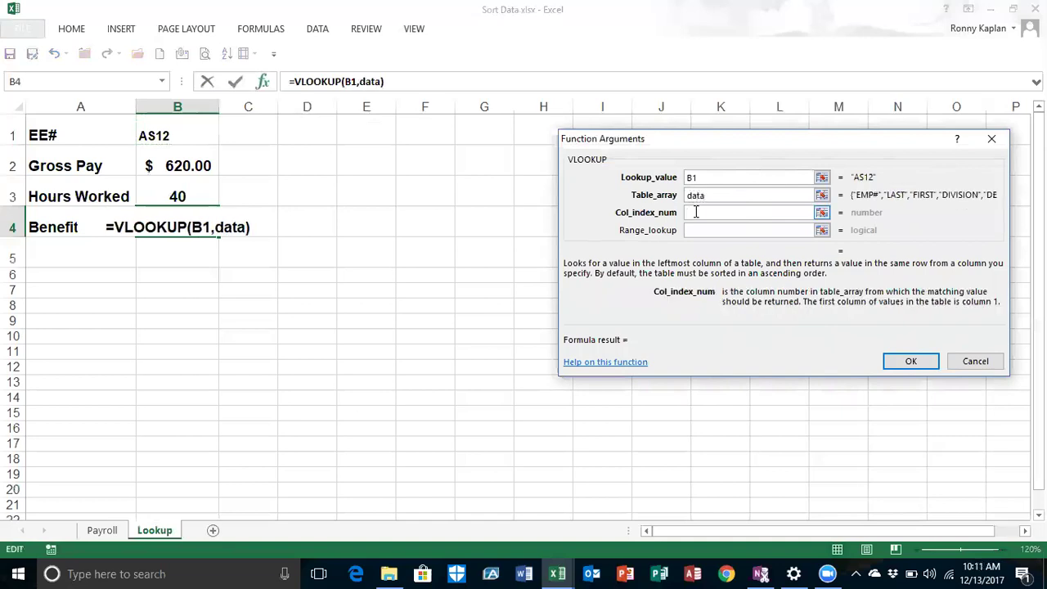
{"action": "type", "text": "7"}
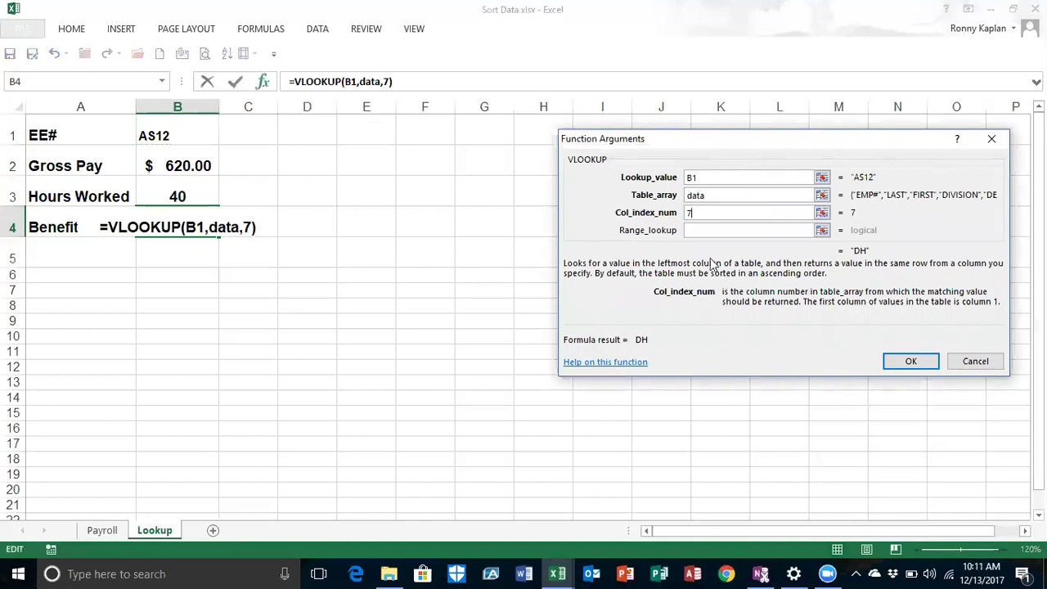
{"action": "left_click", "coordinate": [700, 230]}
{"action": "type", "text": "false"}
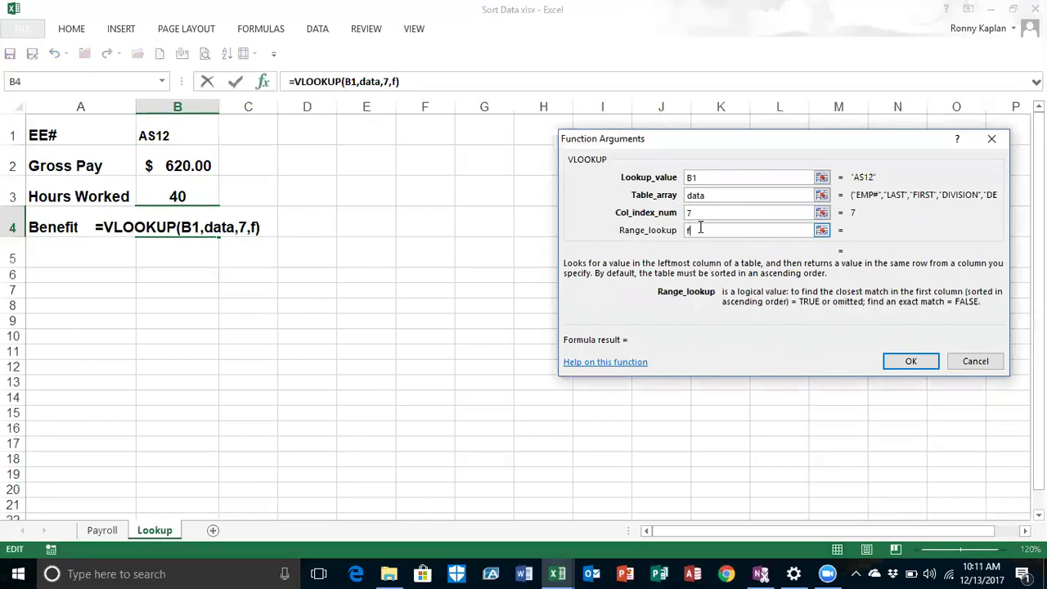
{"action": "key", "text": "Return"}
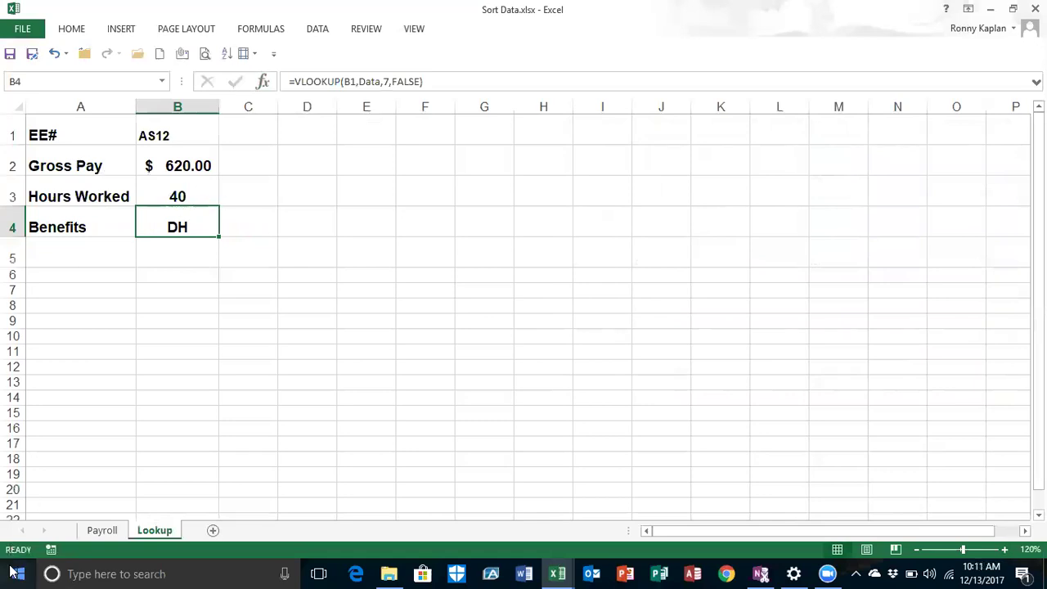
- Copy the employee number from cell A45 of the Payroll sheet into EE# cell B1 of the Lookup sheet
{"action": "left_click", "coordinate": [101, 531]}
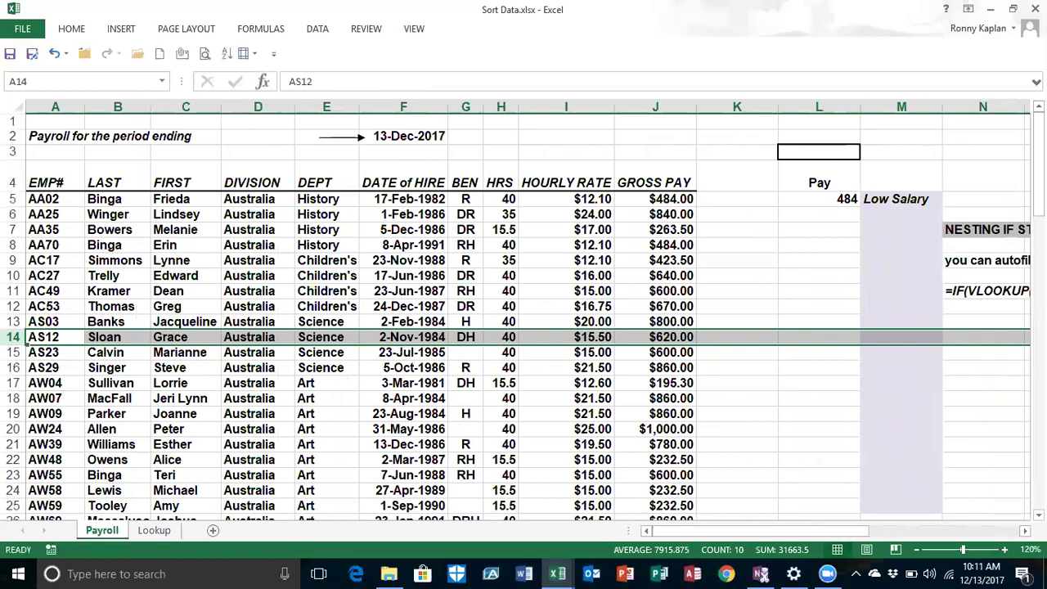
{"action": "left_click_drag", "start_coordinate": [1037, 155], "coordinate": [1037, 262]}
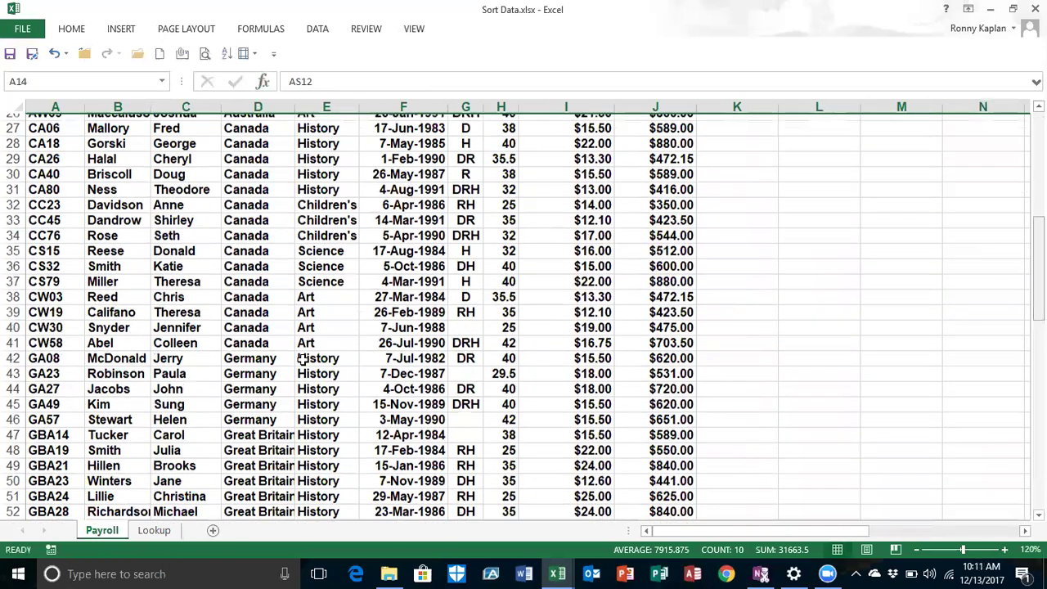
{"action": "left_click", "coordinate": [52, 396]}
{"action": "right_click", "coordinate": [48, 402]}
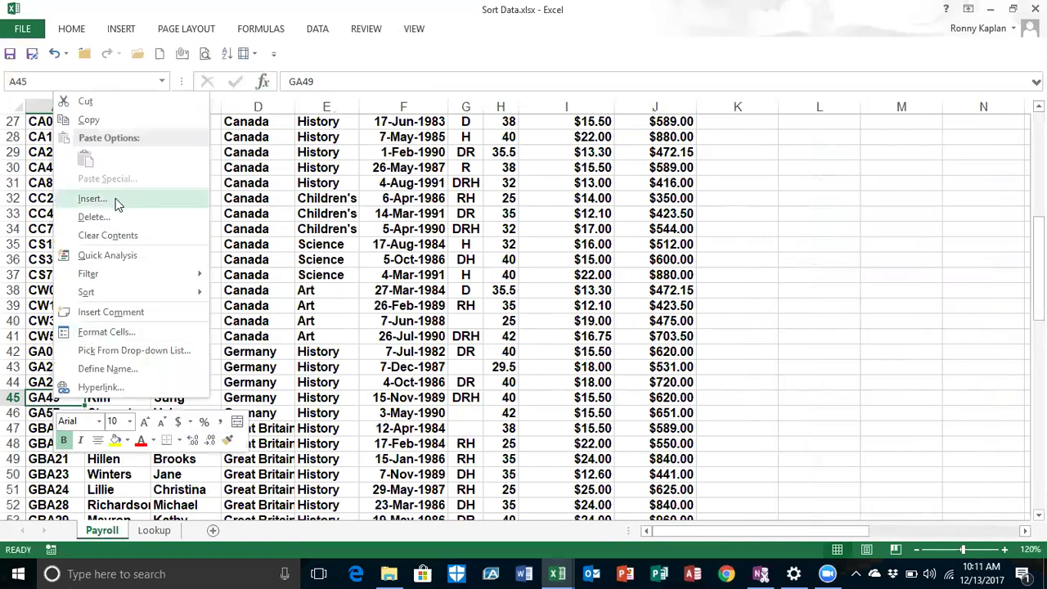
{"action": "left_click", "coordinate": [93, 121]}
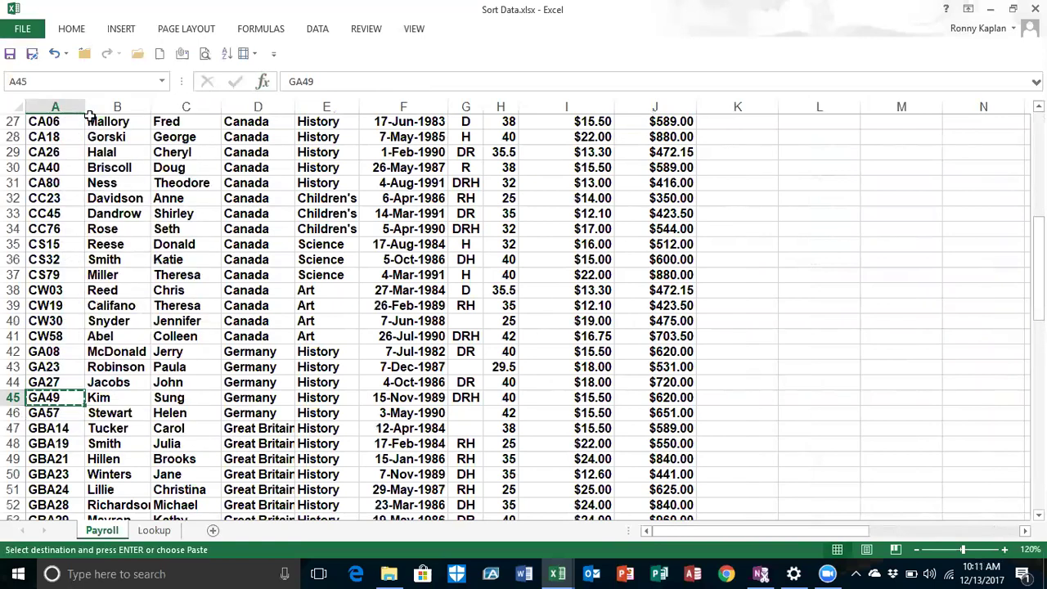
{"action": "left_click", "coordinate": [163, 534]}
{"action": "left_click", "coordinate": [170, 135]}
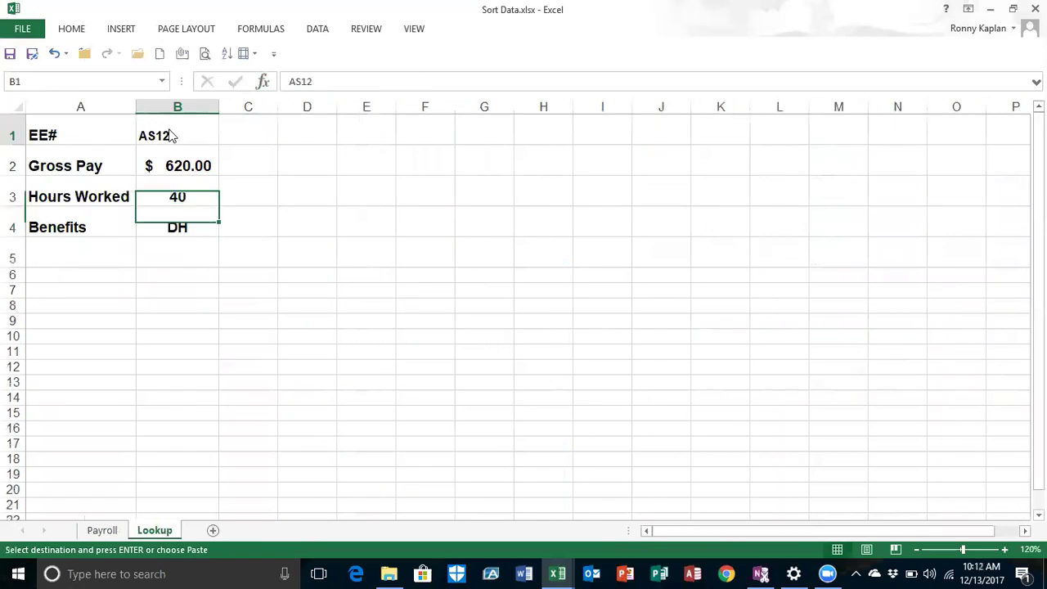
{"action": "right_click", "coordinate": [170, 136]}
{"action": "left_click", "coordinate": [200, 194]}
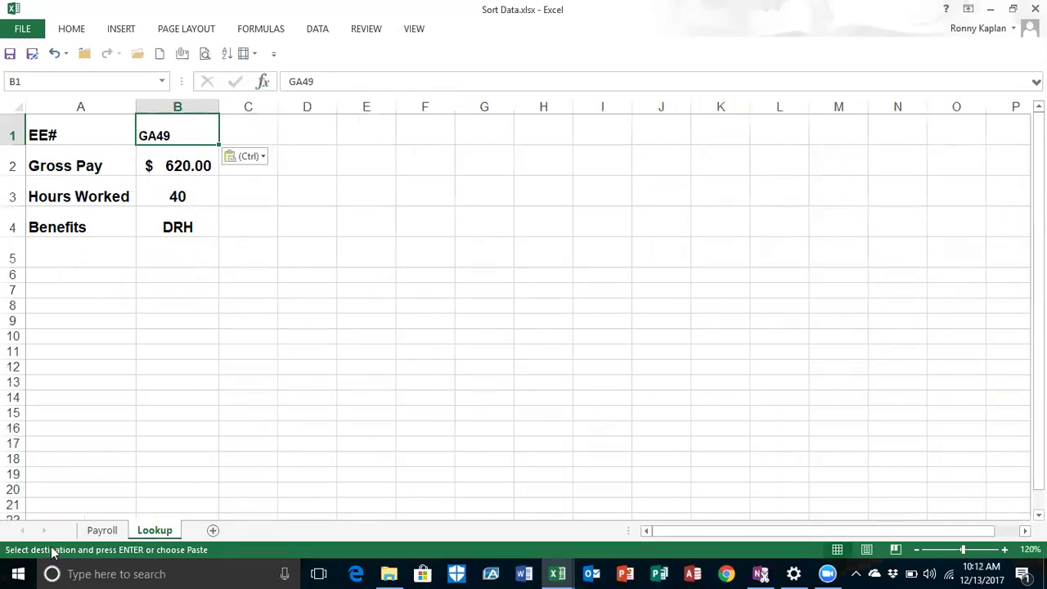
- Check the looked-up gross pay, hours and benefits against row 45 of the Payroll sheet
{"action": "left_click", "coordinate": [98, 530]}
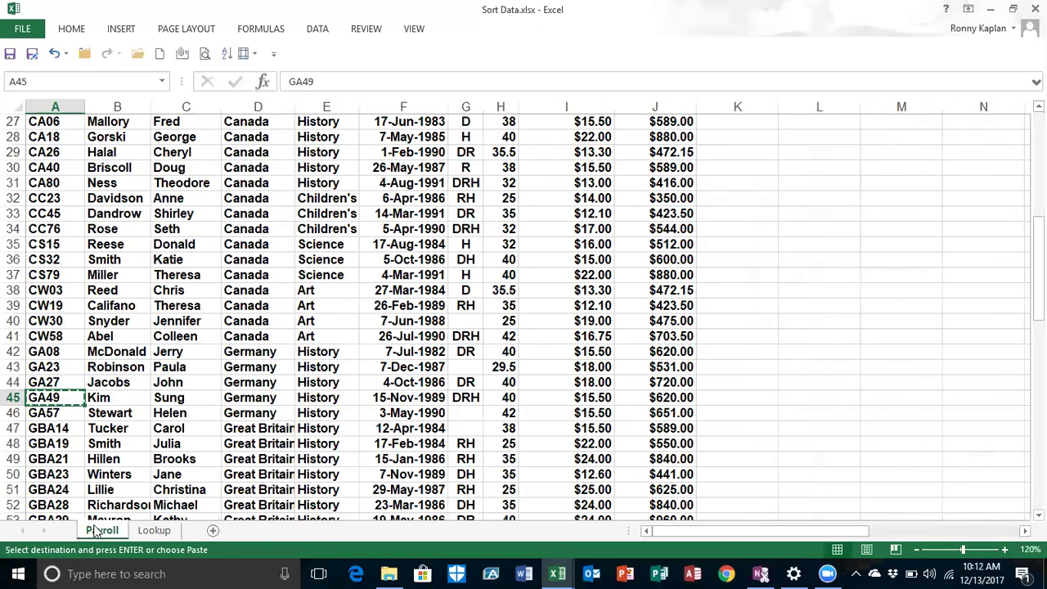
{"action": "left_click", "coordinate": [10, 398]}
{"action": "left_click", "coordinate": [683, 397]}
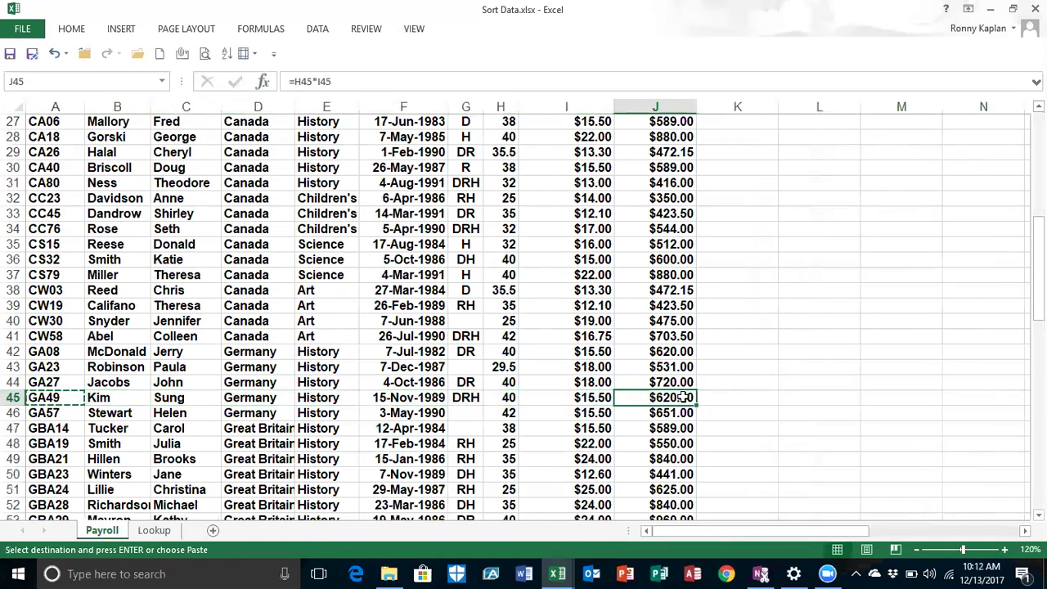
{"action": "left_click", "coordinate": [503, 397]}
{"action": "left_click", "coordinate": [465, 397]}
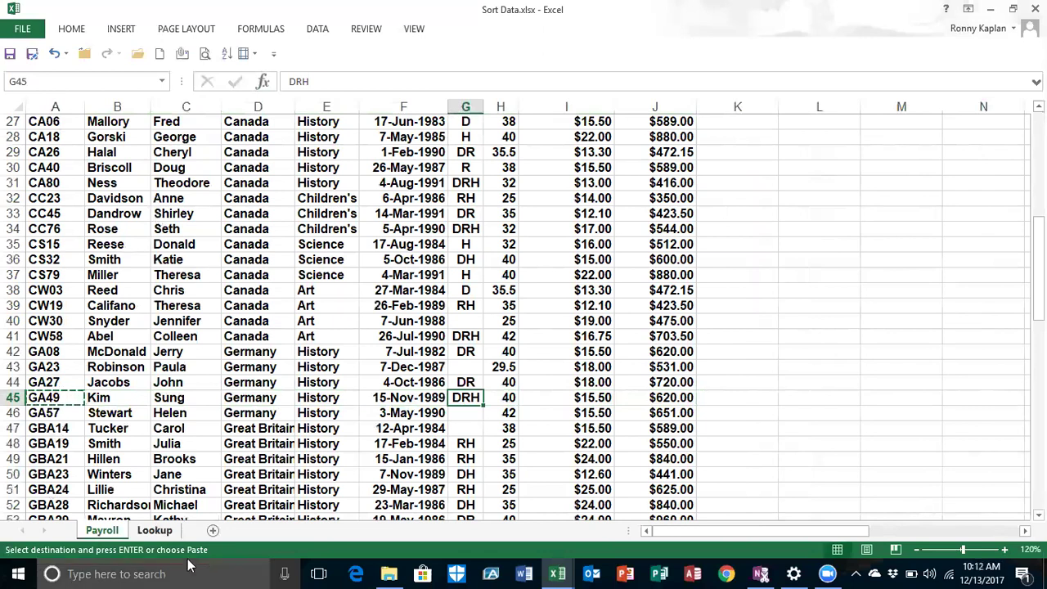
- Test the lookups with a nonexistent employee number in cell B1 of the Lookup sheet, and undo the entry
{"action": "left_click", "coordinate": [155, 530]}
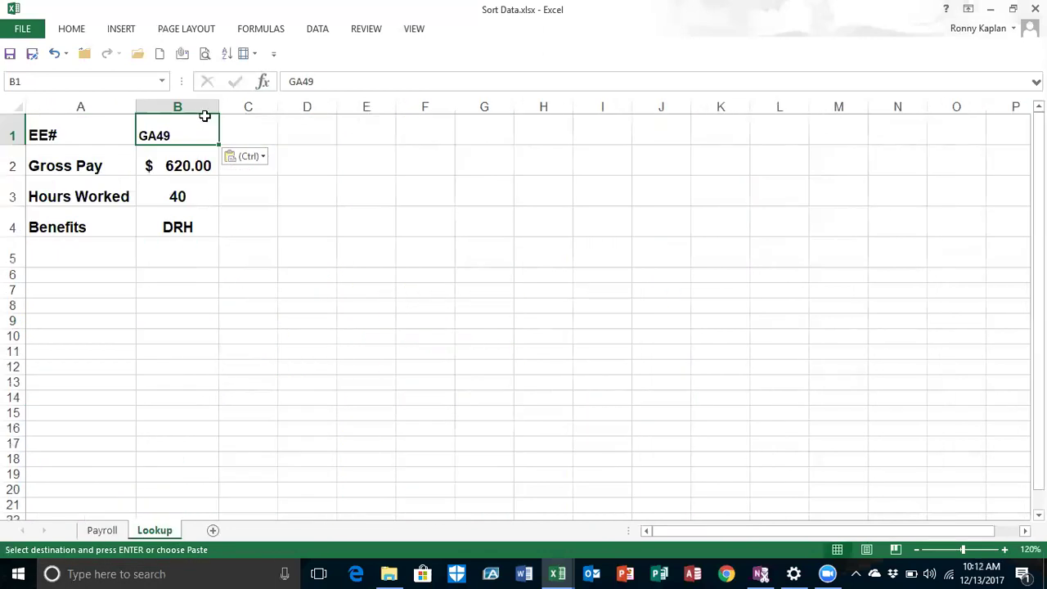
{"action": "type", "text": "wa222"}
{"action": "key", "text": "Return"}
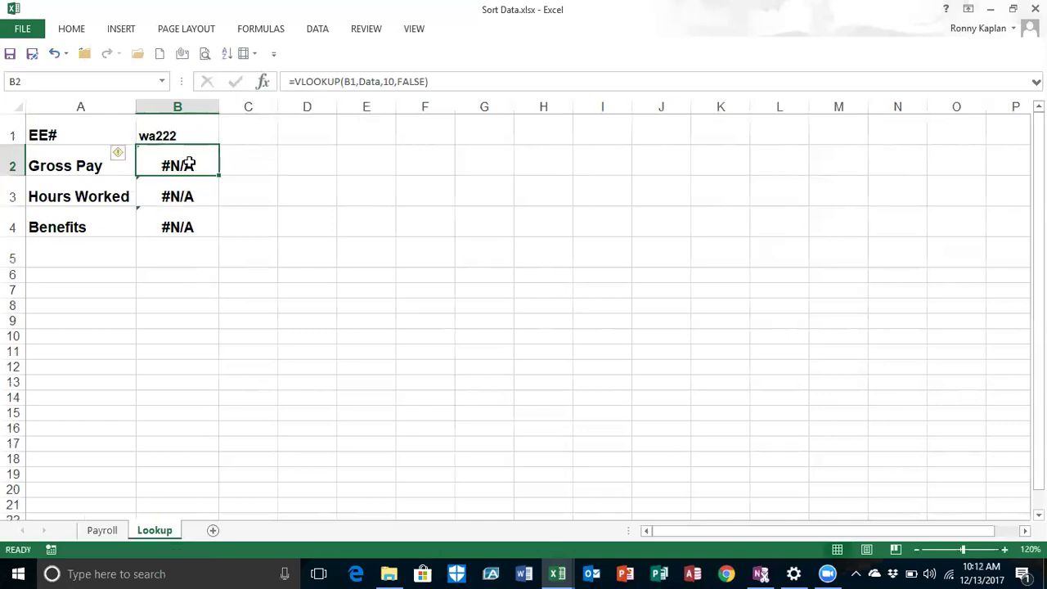
{"action": "left_click", "coordinate": [54, 54]}
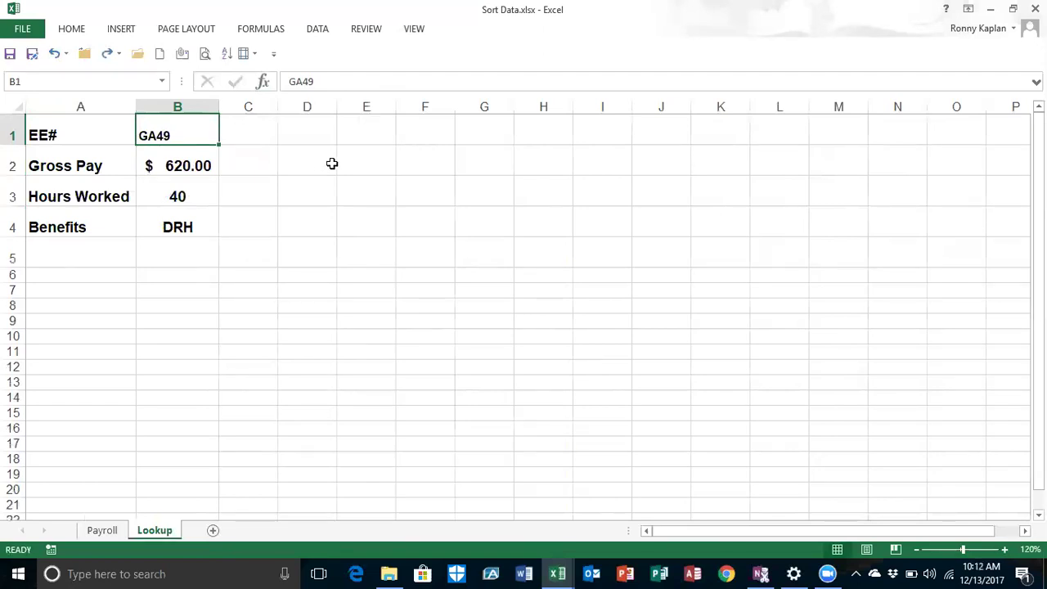
- View the beginning of the employee table on the Payroll sheet
{"action": "left_click", "coordinate": [104, 531]}
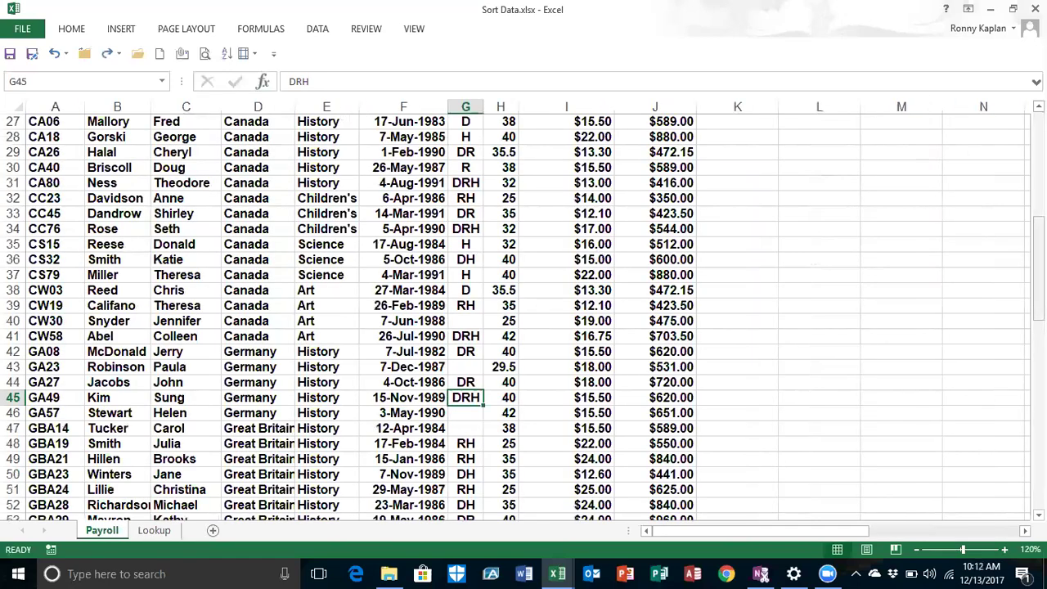
{"action": "scroll", "coordinate": [127, 491], "scroll_direction": "up", "scroll_amount": 9}
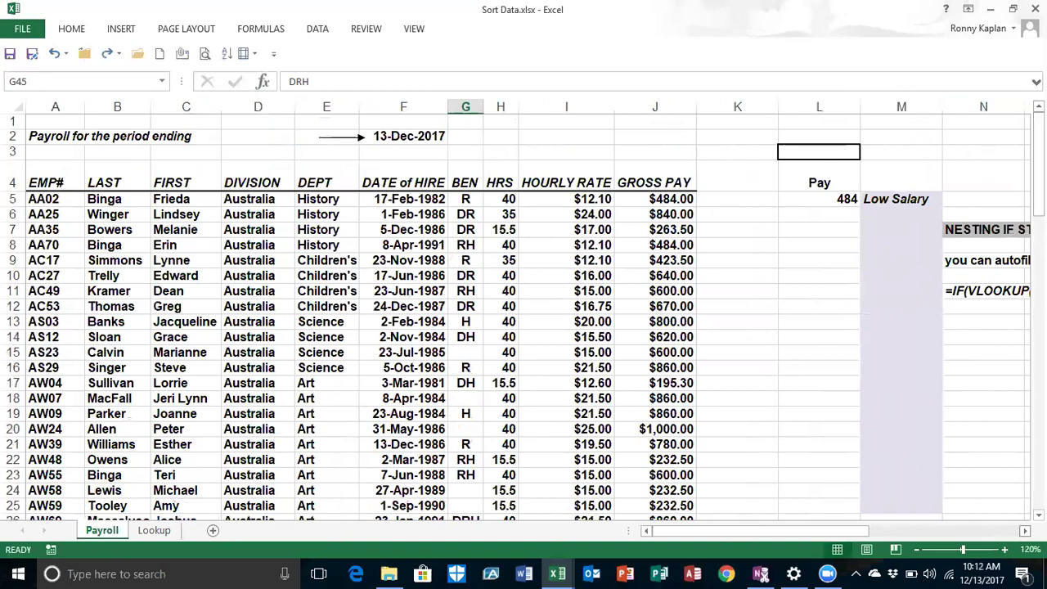
- Examine the pay lookup in L5, the salary-rating formula in M5 and the written-out nested IF/VLOOKUP example in N11
{"action": "scroll", "coordinate": [527, 319], "scroll_direction": "right", "scroll_amount": 1}
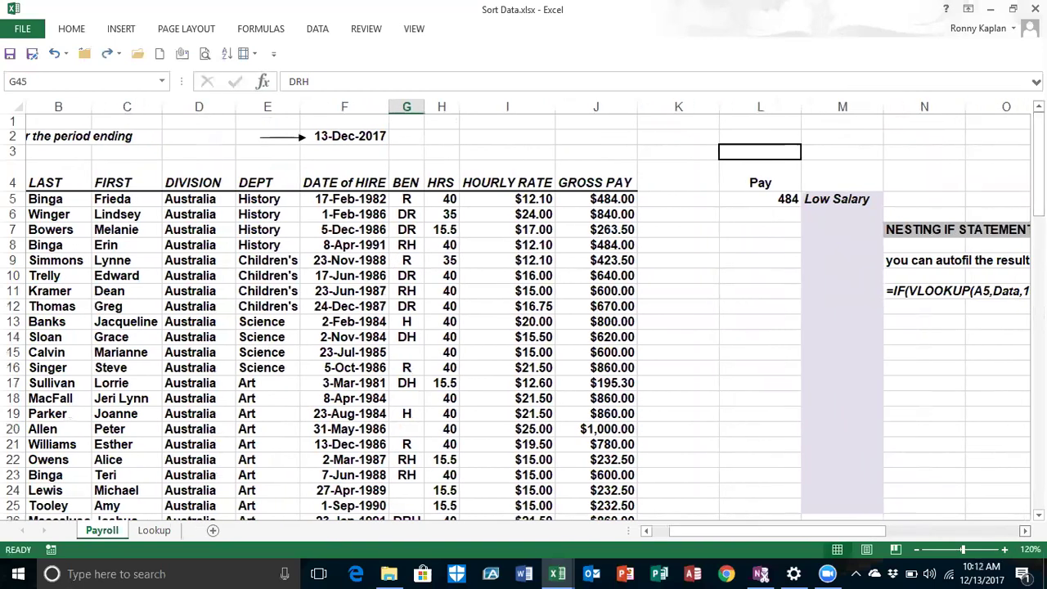
{"action": "scroll", "coordinate": [528, 319], "scroll_direction": "right", "scroll_amount": 3}
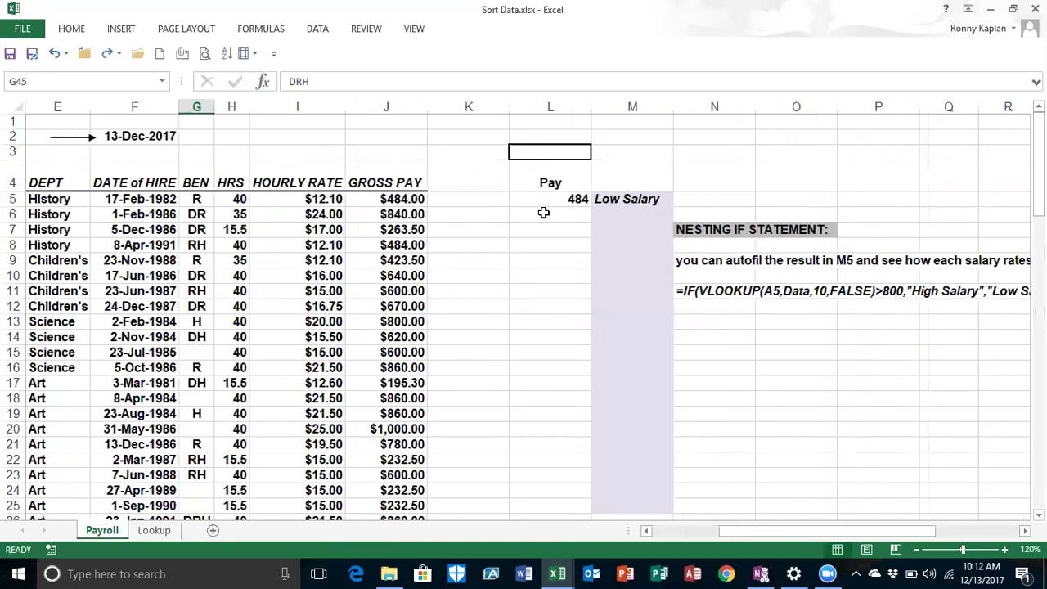
{"action": "left_click", "coordinate": [539, 199]}
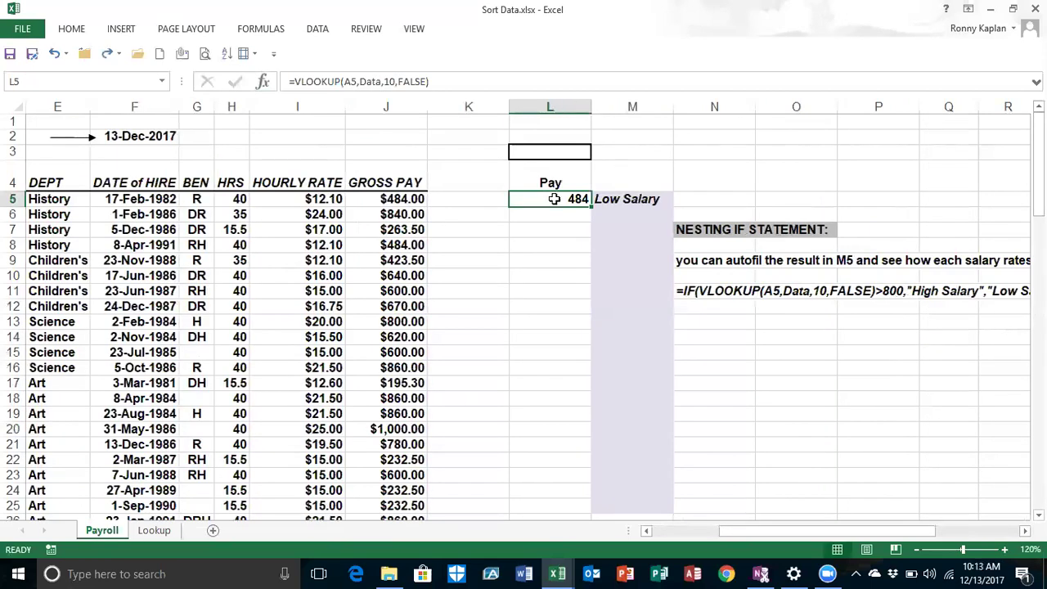
{"action": "left_click", "coordinate": [644, 199]}
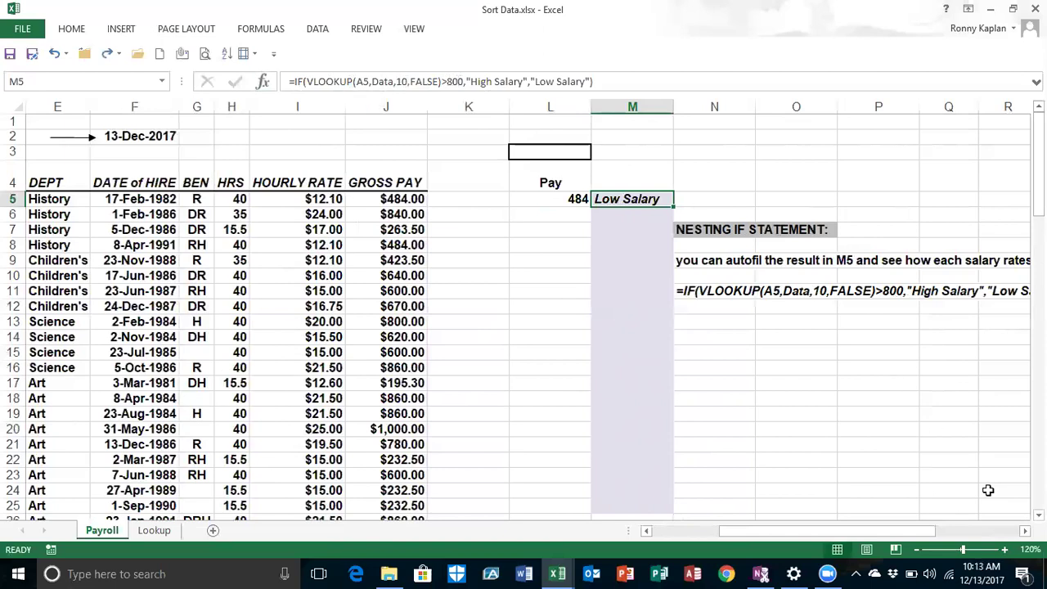
{"action": "scroll", "coordinate": [848, 402], "scroll_direction": "right", "scroll_amount": 2}
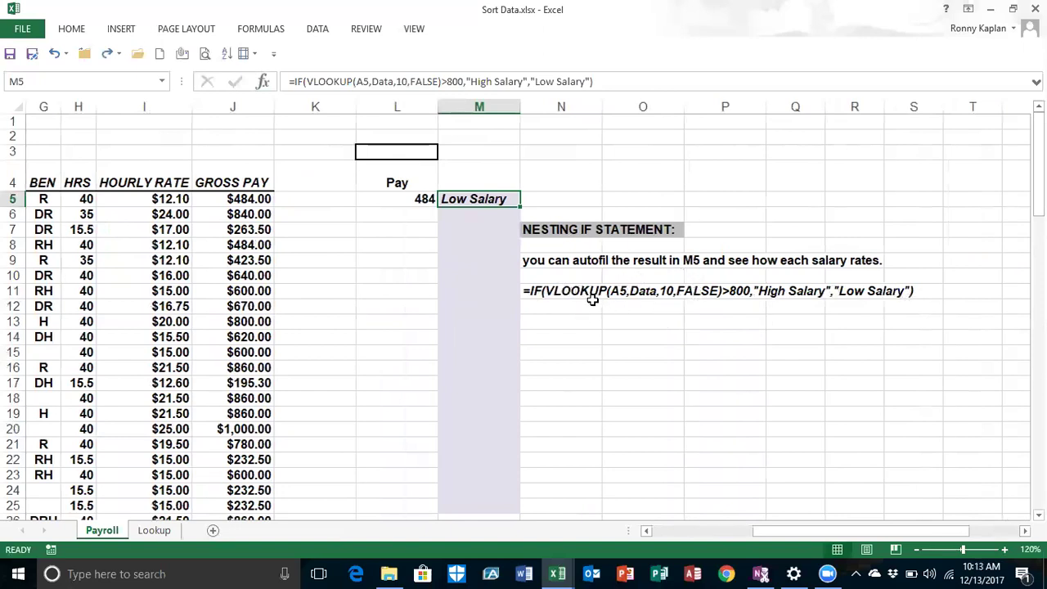
{"action": "left_click", "coordinate": [556, 289]}
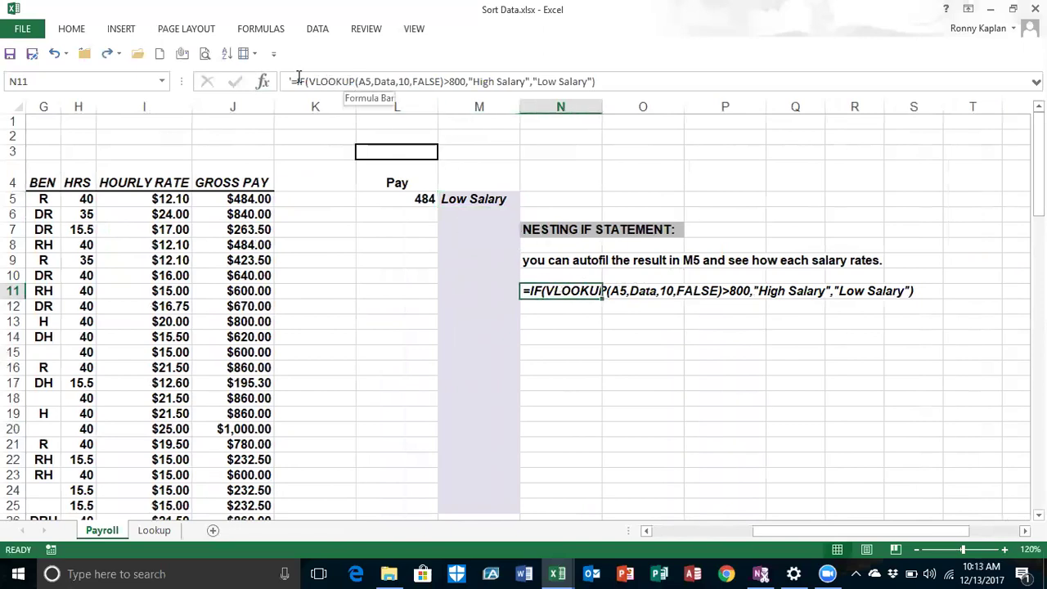
{"action": "left_click_drag", "start_coordinate": [310, 81], "coordinate": [445, 82]}
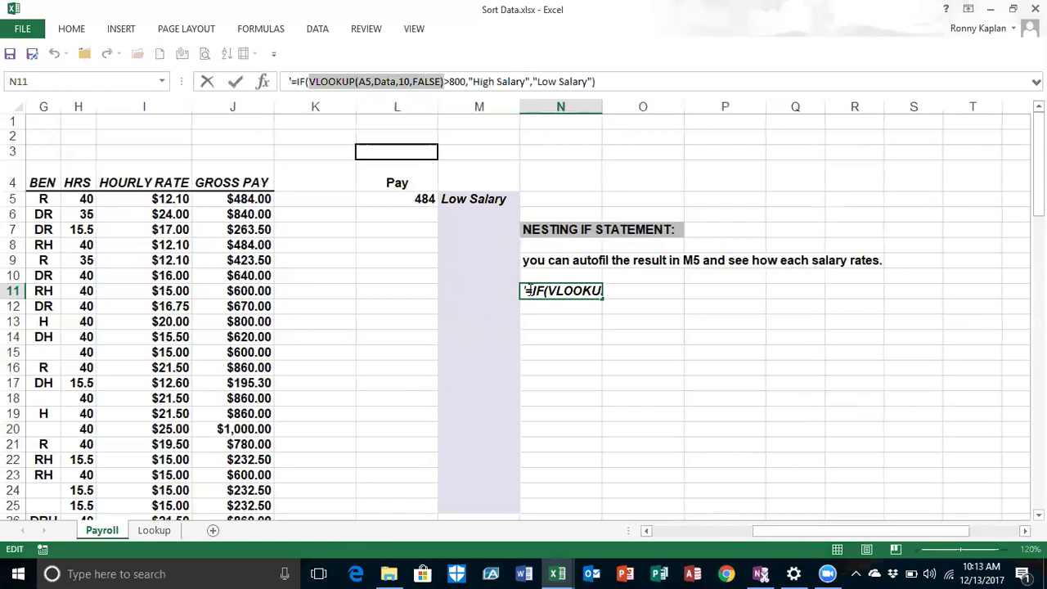
{"action": "key", "text": "Escape"}
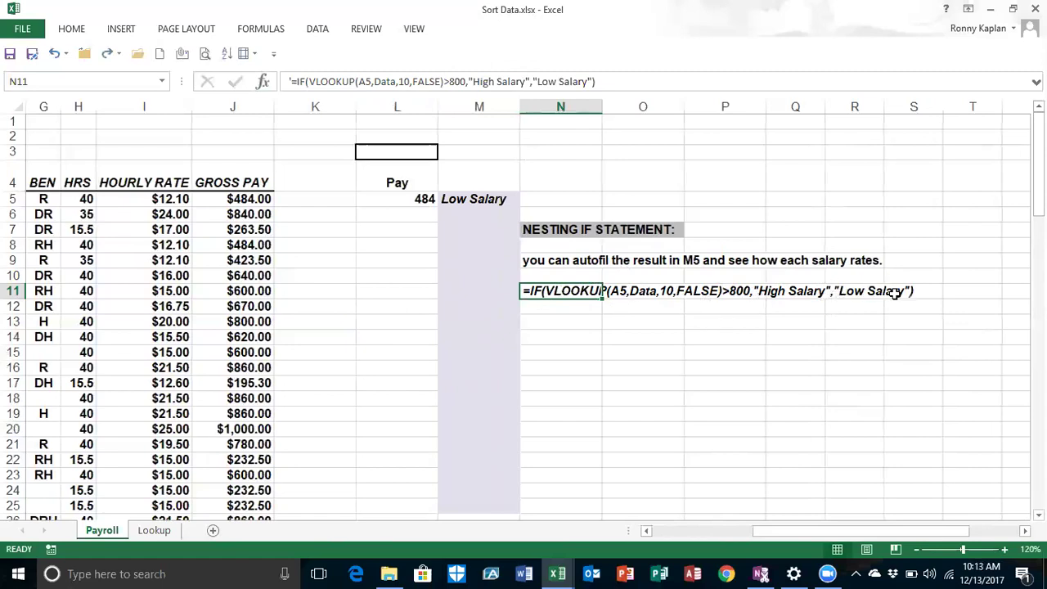
- Fill the nested IF/VLOOKUP salary-rating formula from M5 down through M24
{"action": "left_click", "coordinate": [482, 197]}
{"action": "left_click_drag", "start_coordinate": [519, 207], "coordinate": [525, 493]}
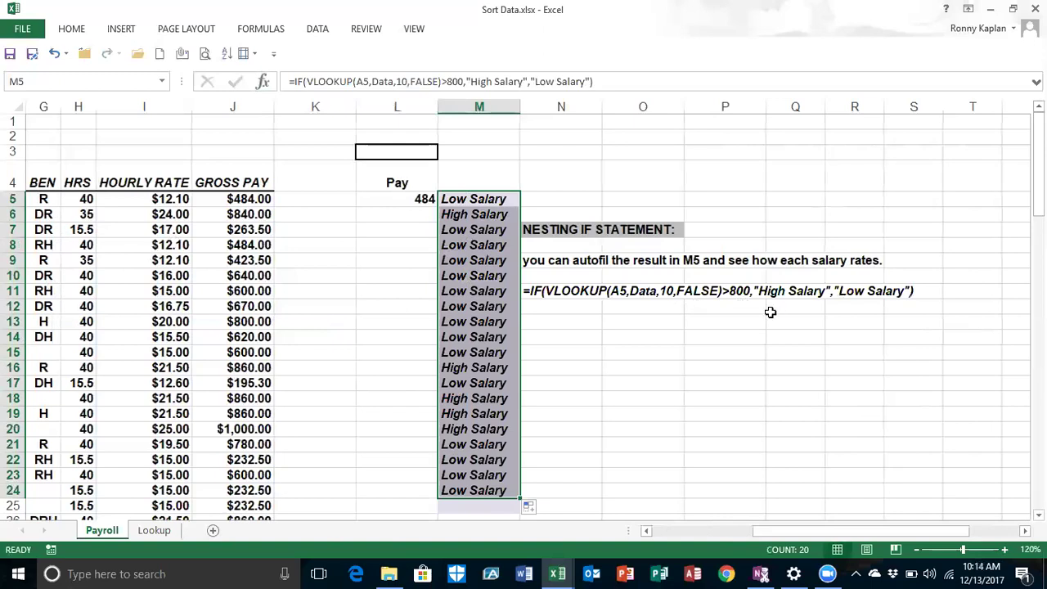
- Check the High Salary ratings in column M against the gross pay in J6, J16, J18 and J20
{"action": "left_click", "coordinate": [260, 211]}
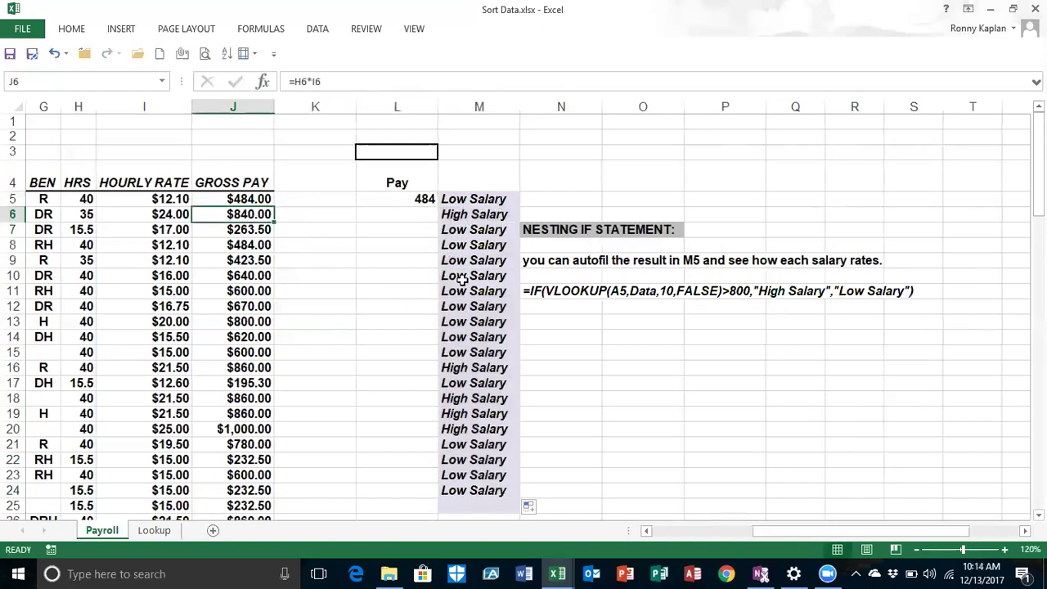
{"action": "left_click", "coordinate": [258, 367]}
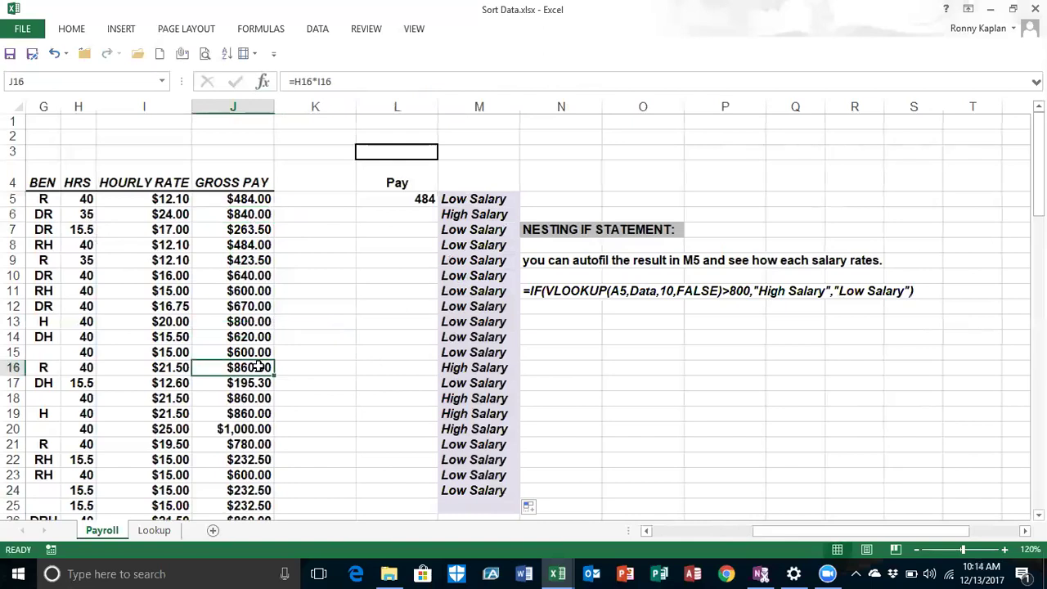
{"action": "left_click", "coordinate": [266, 397]}
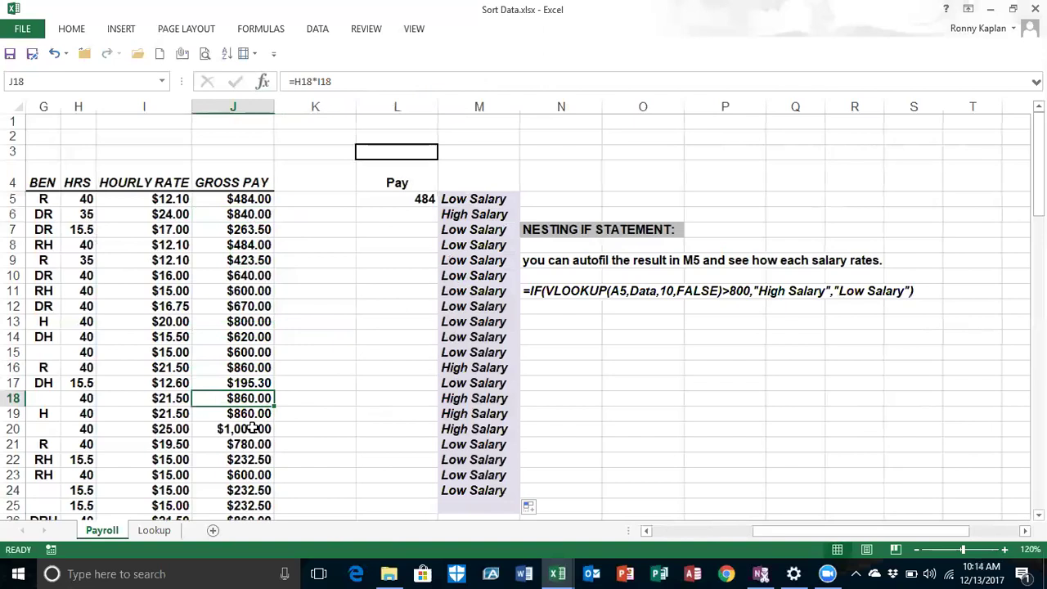
{"action": "left_click", "coordinate": [252, 429]}
{"action": "left_click", "coordinate": [615, 355]}
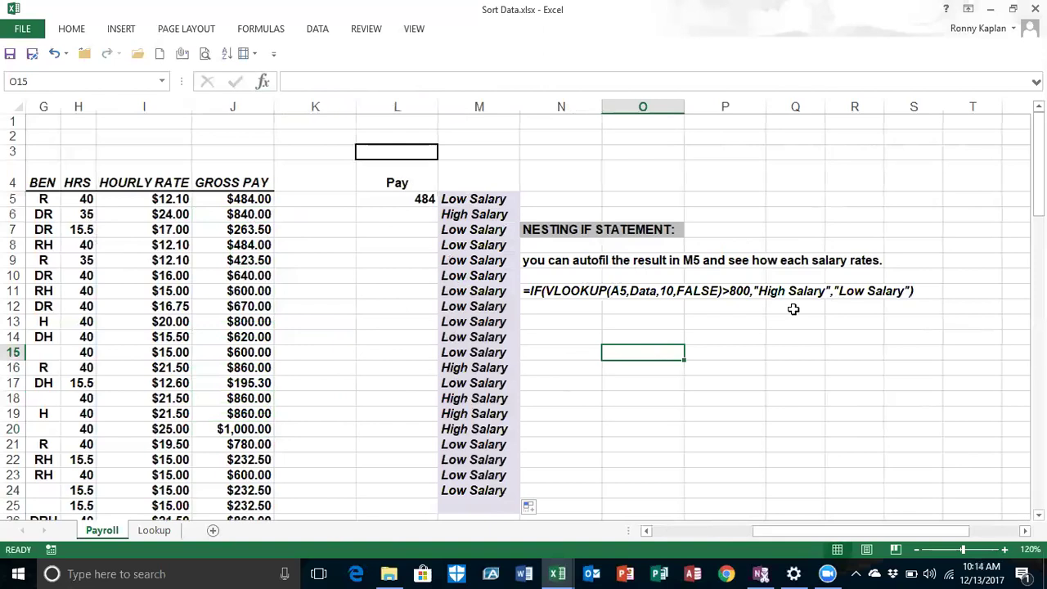
{"action": "left_click_drag", "start_coordinate": [769, 530], "coordinate": [684, 538]}
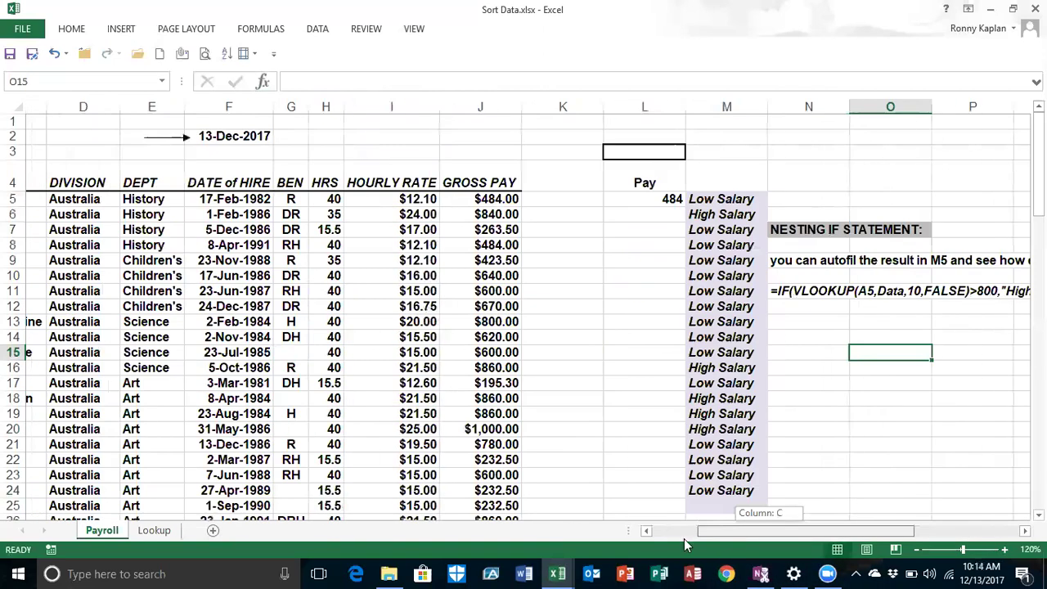
{"action": "left_click_drag", "start_coordinate": [632, 507], "coordinate": [433, 306]}
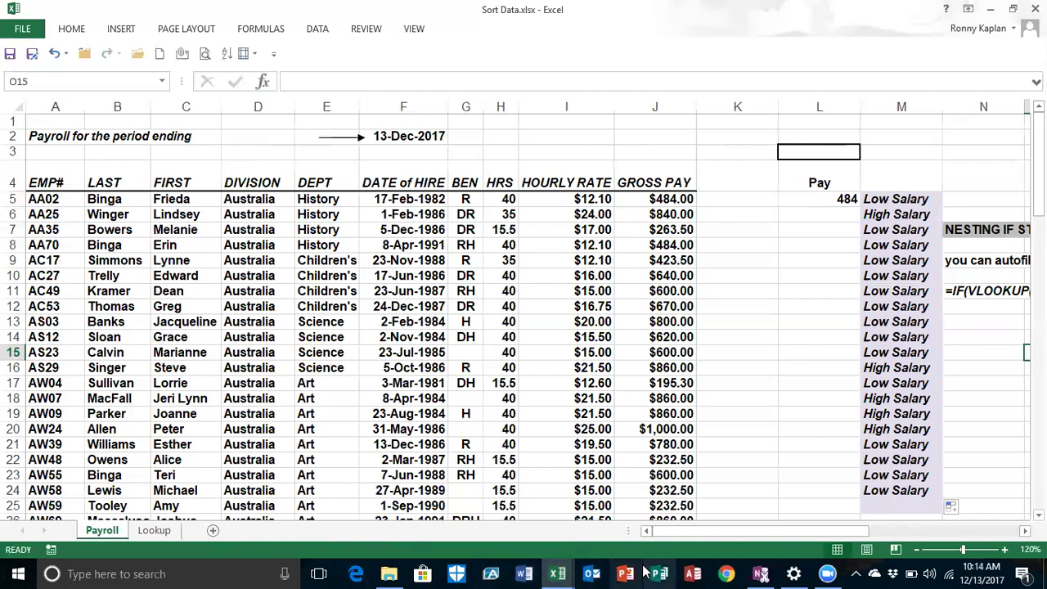
- Switch to the Vlookup - Simple.xlsx workbook and bring both ID lists on the VLookup - match sheet into view
{"action": "mouse_move", "coordinate": [557, 571]}
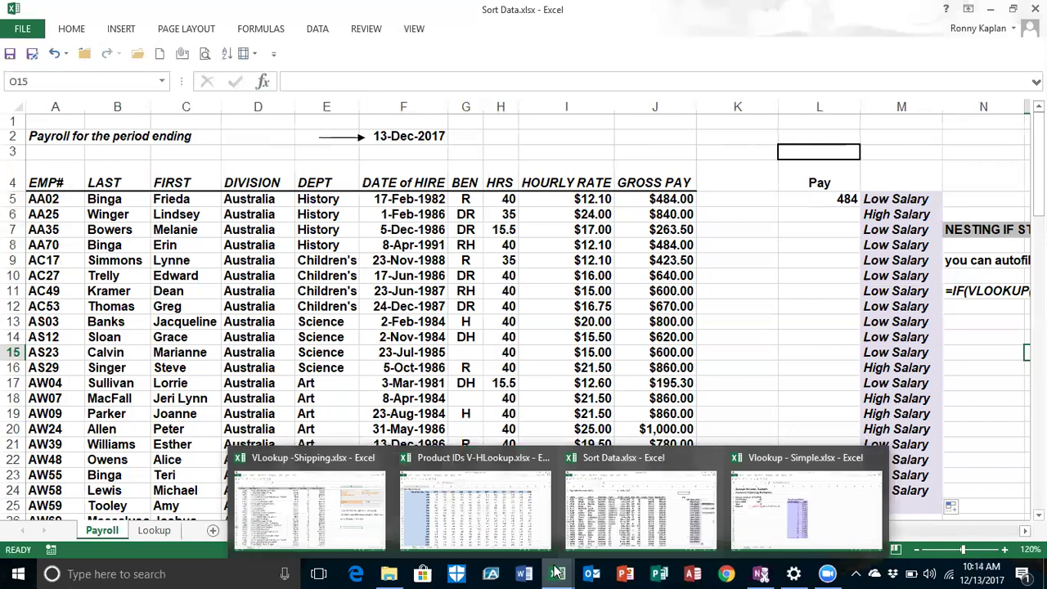
{"action": "left_click", "coordinate": [834, 512]}
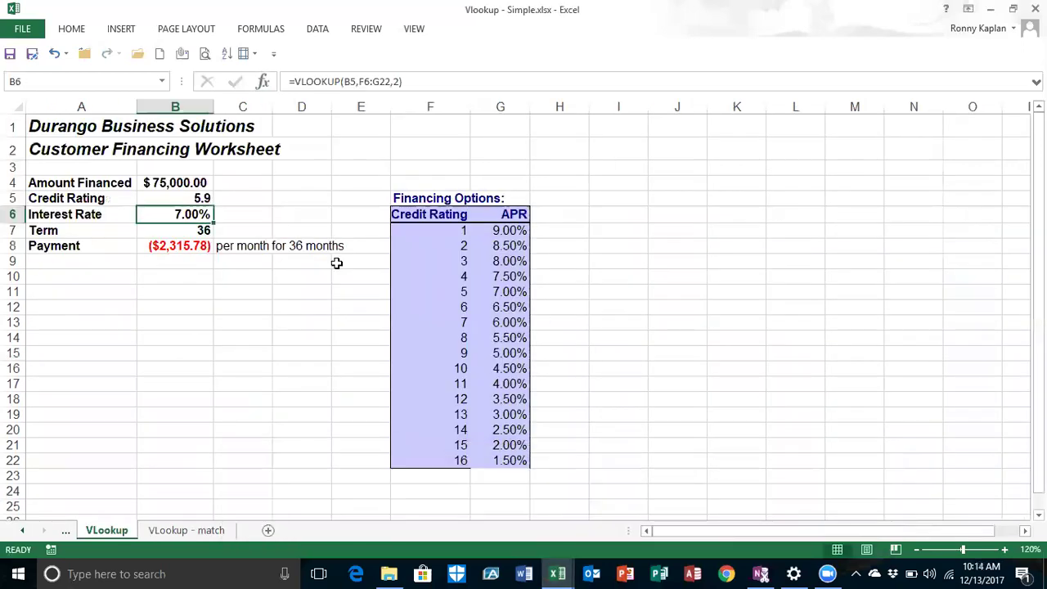
{"action": "left_click", "coordinate": [196, 530]}
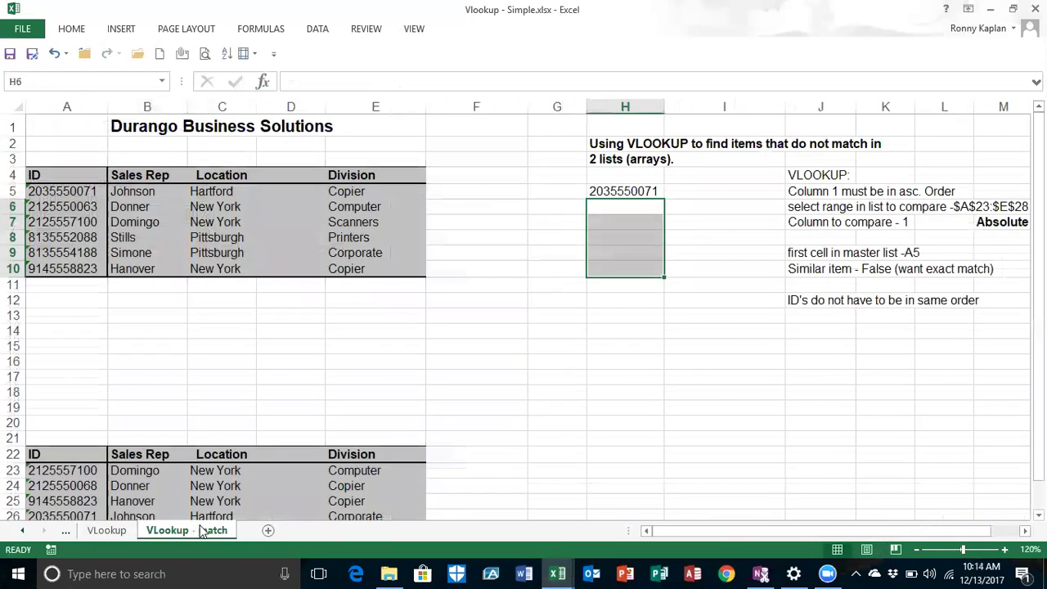
{"action": "left_click_drag", "start_coordinate": [1039, 294], "coordinate": [1039, 310]}
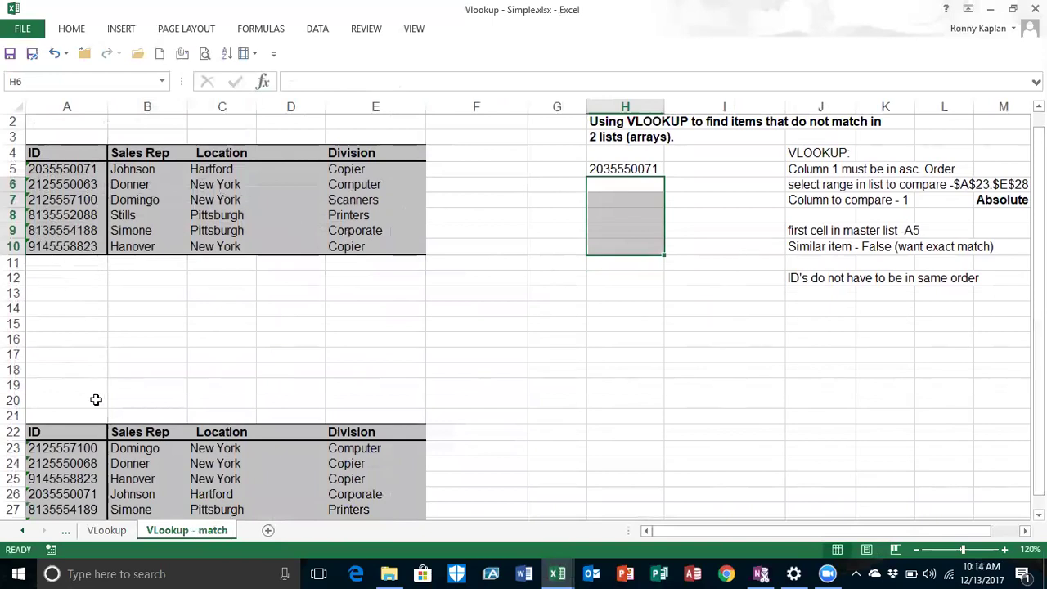
{"action": "scroll", "coordinate": [1038, 328], "scroll_direction": "down", "scroll_amount": 1}
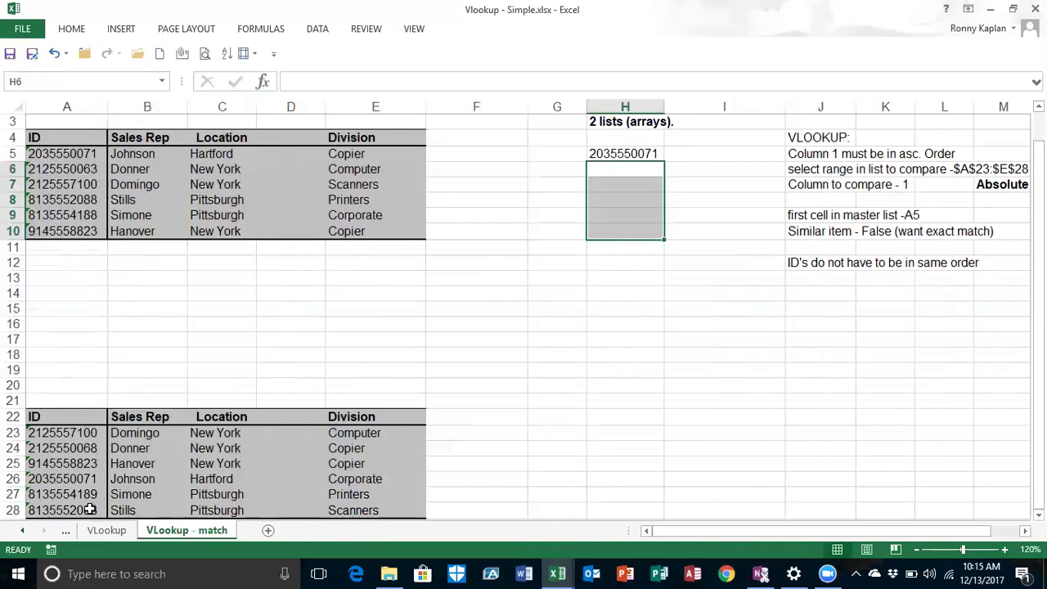
- Examine the exact-match VLOOKUP formula in H5, its lookup cell A5, its absolute range $A$23:$A$28 and the accompanying notes
{"action": "left_click", "coordinate": [636, 152]}
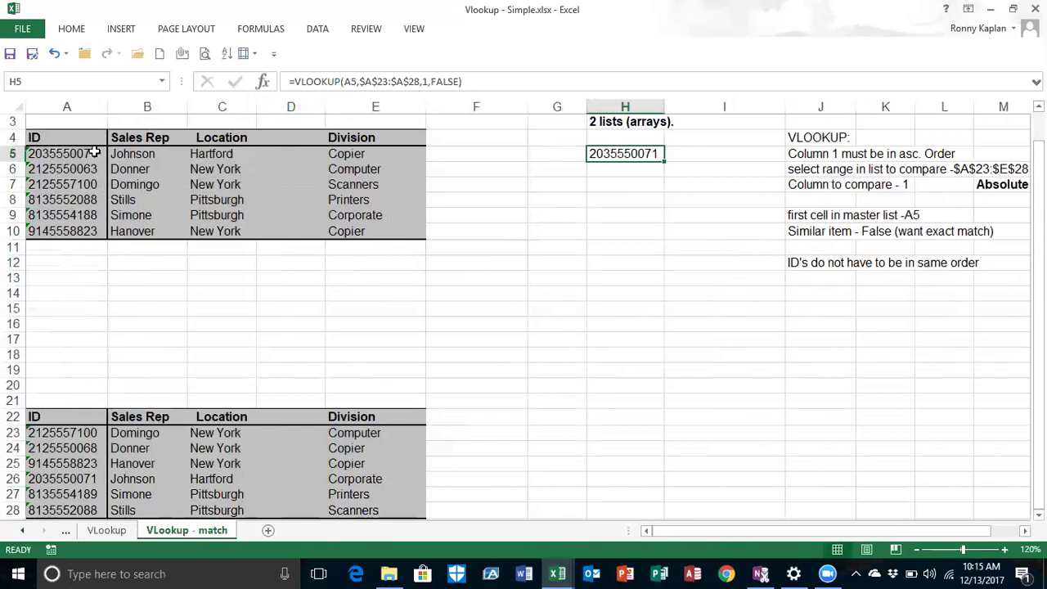
{"action": "left_click", "coordinate": [45, 153]}
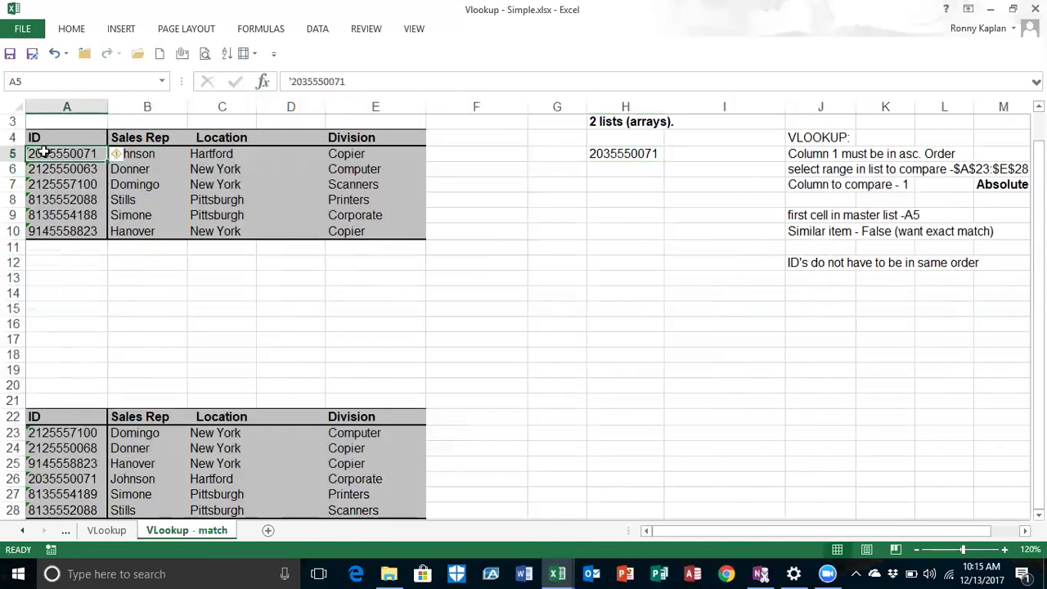
{"action": "left_click", "coordinate": [626, 154]}
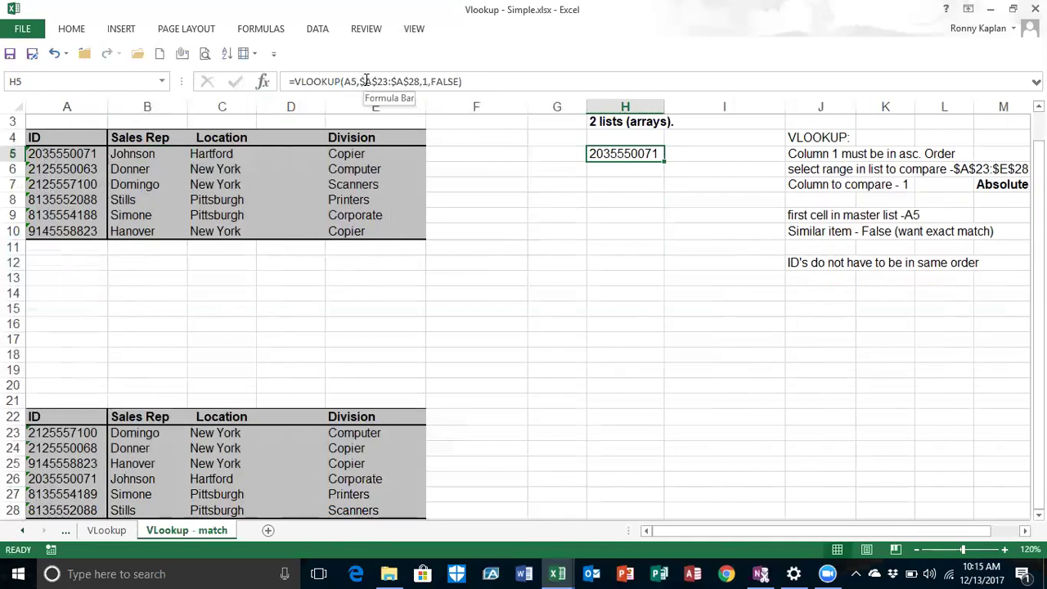
{"action": "left_click_drag", "start_coordinate": [361, 81], "coordinate": [427, 81]}
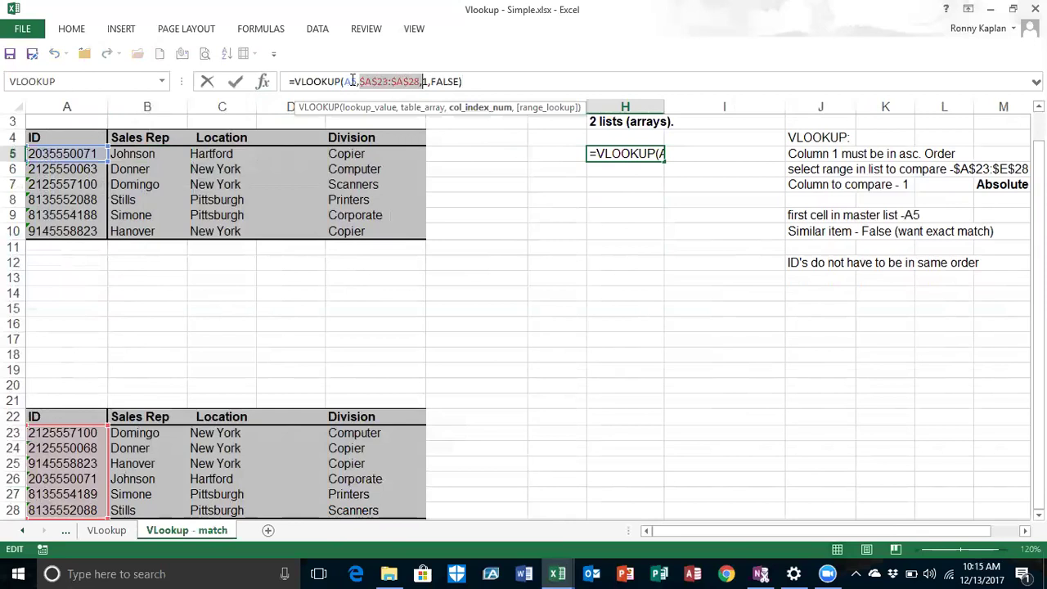
{"action": "left_click", "coordinate": [626, 196]}
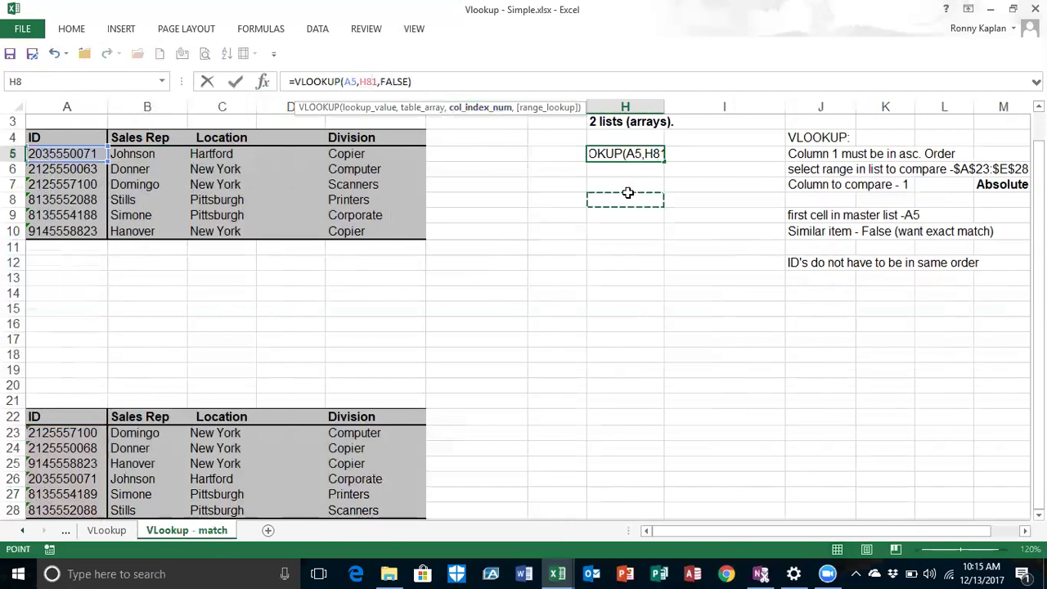
{"action": "left_click", "coordinate": [633, 153]}
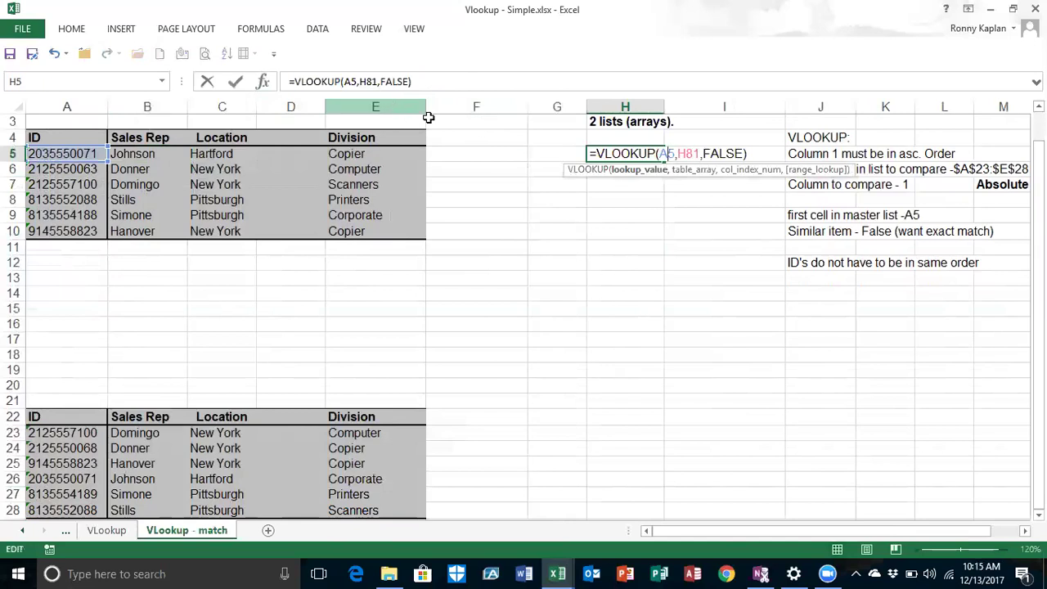
{"action": "key", "text": "Escape"}
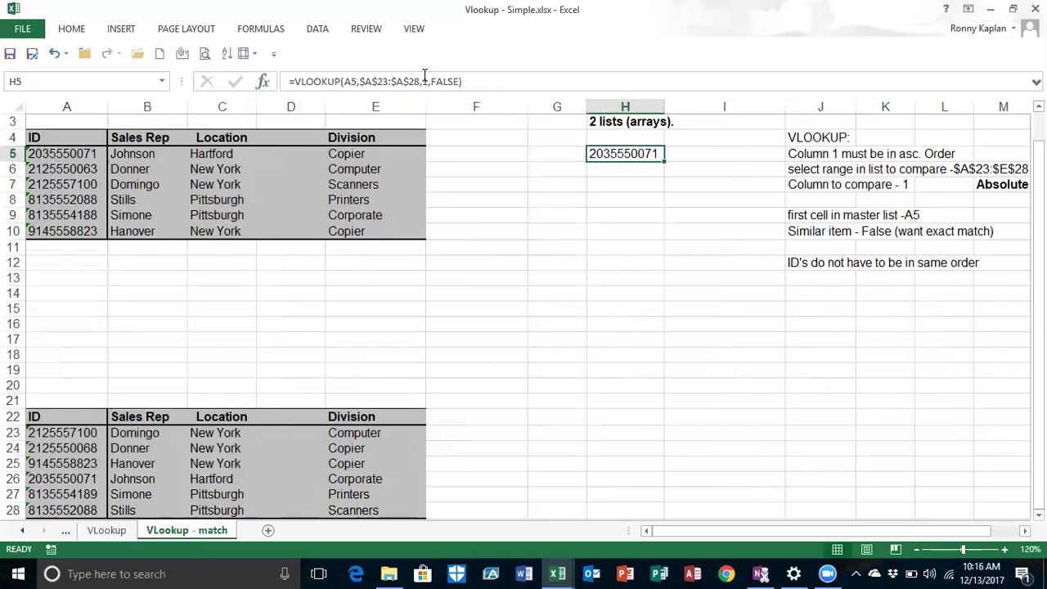
{"action": "left_click", "coordinate": [1025, 532]}
{"action": "left_click", "coordinate": [1024, 532]}
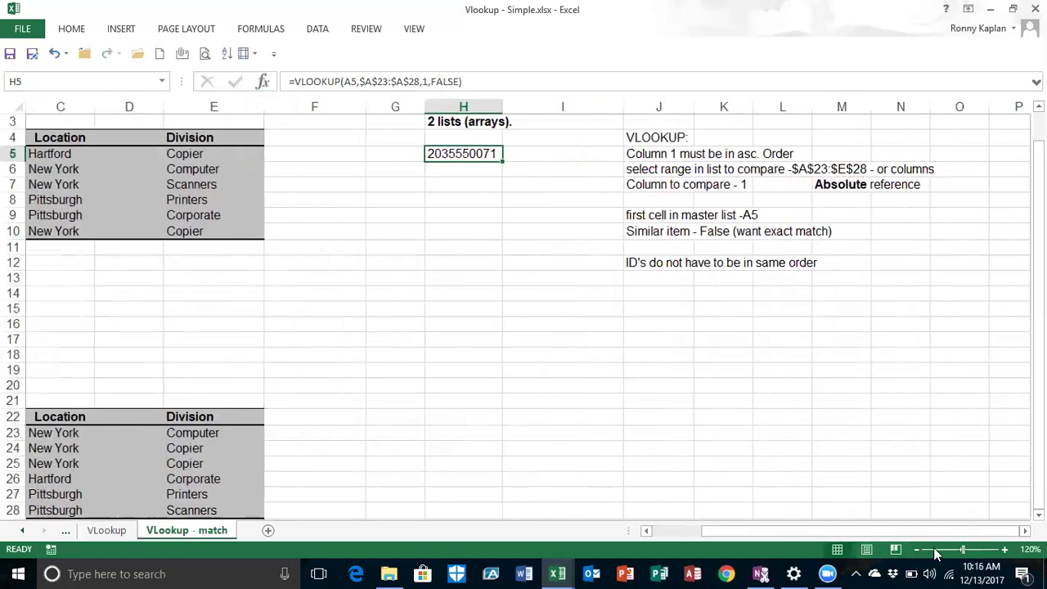
- Fill the ID comparison formula from H5 down through H10
{"action": "left_click_drag", "start_coordinate": [705, 534], "coordinate": [670, 530]}
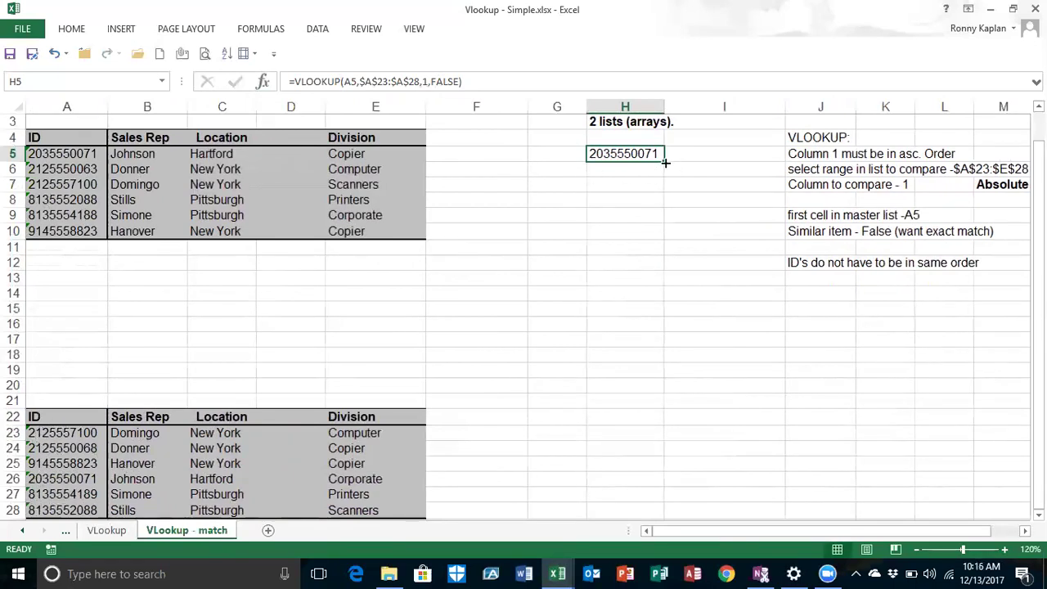
{"action": "left_click_drag", "start_coordinate": [665, 161], "coordinate": [665, 243]}
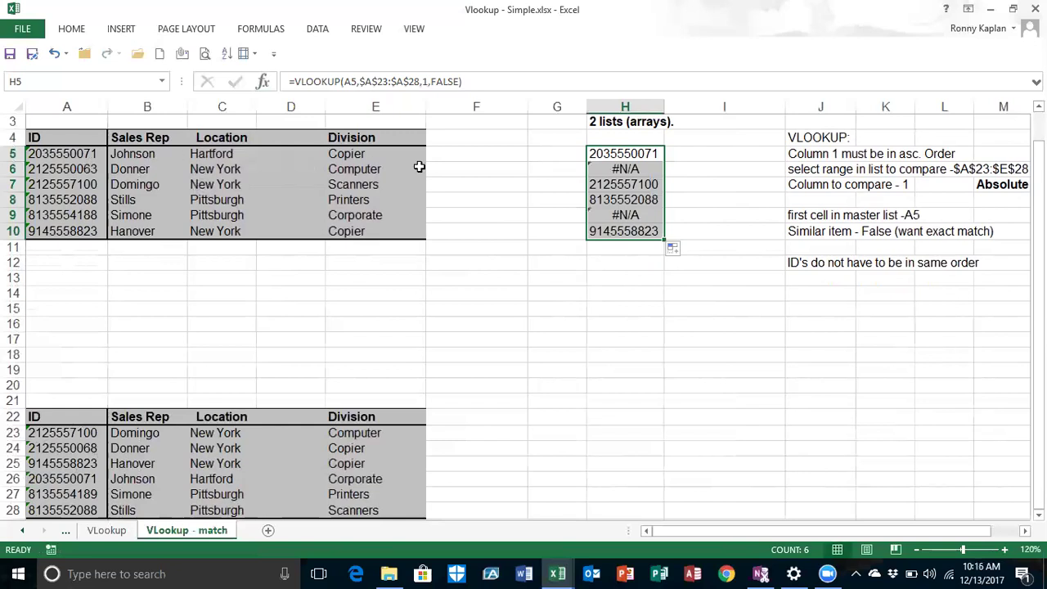
- Compare the IDs in A6, A9 and A8 of the first list with those in the second list
{"action": "left_click", "coordinate": [74, 169]}
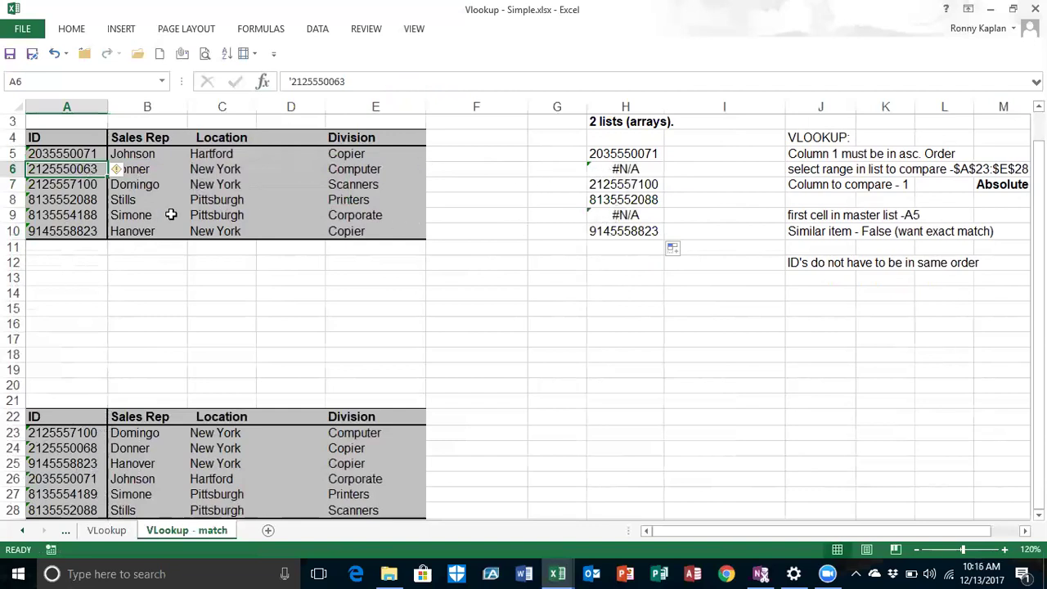
{"action": "left_click", "coordinate": [96, 214]}
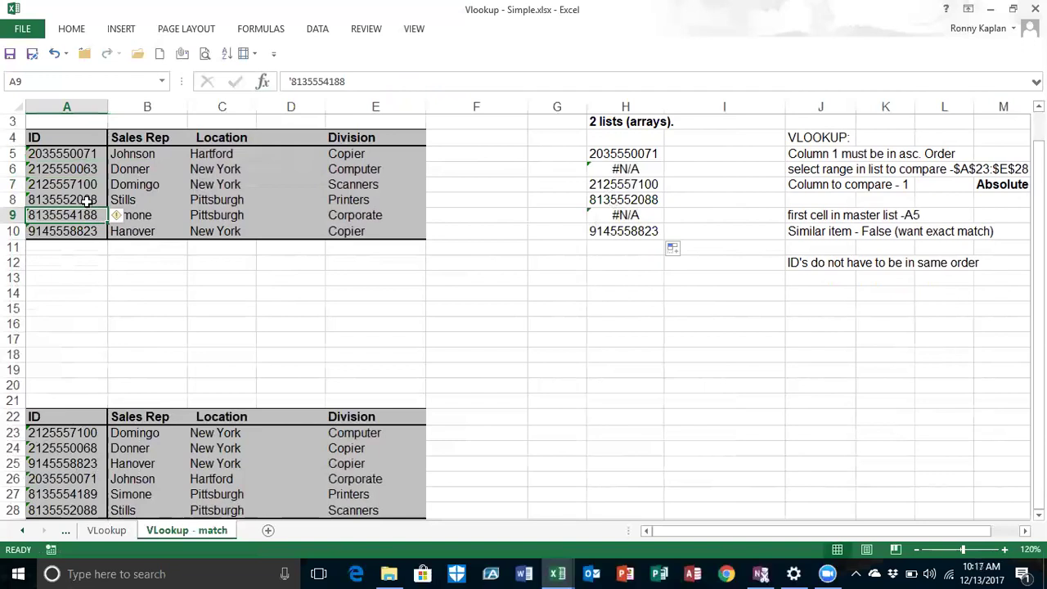
{"action": "left_click", "coordinate": [86, 201]}
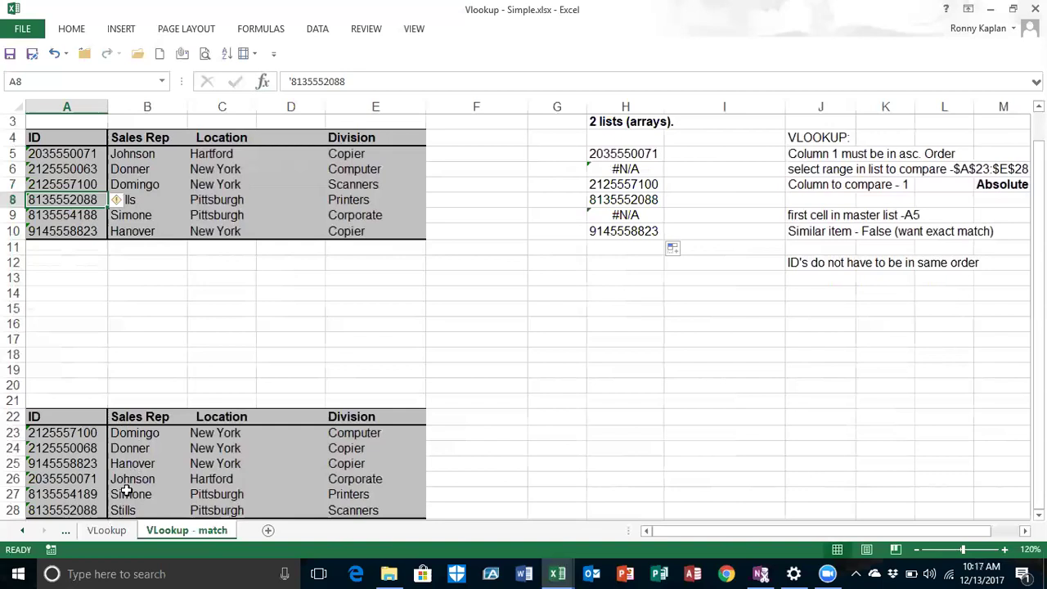
{"action": "left_click", "coordinate": [89, 510]}
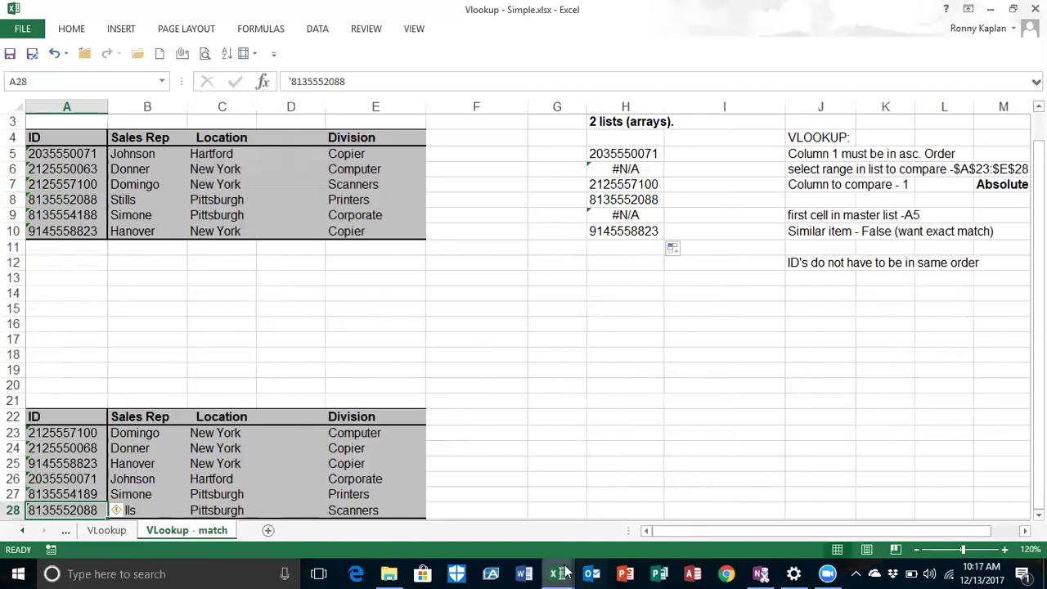
- Switch to the Product IDs V-HLookup.xlsx workbook and trace the product ID of model 500 for the year 2005
{"action": "mouse_move", "coordinate": [558, 572]}
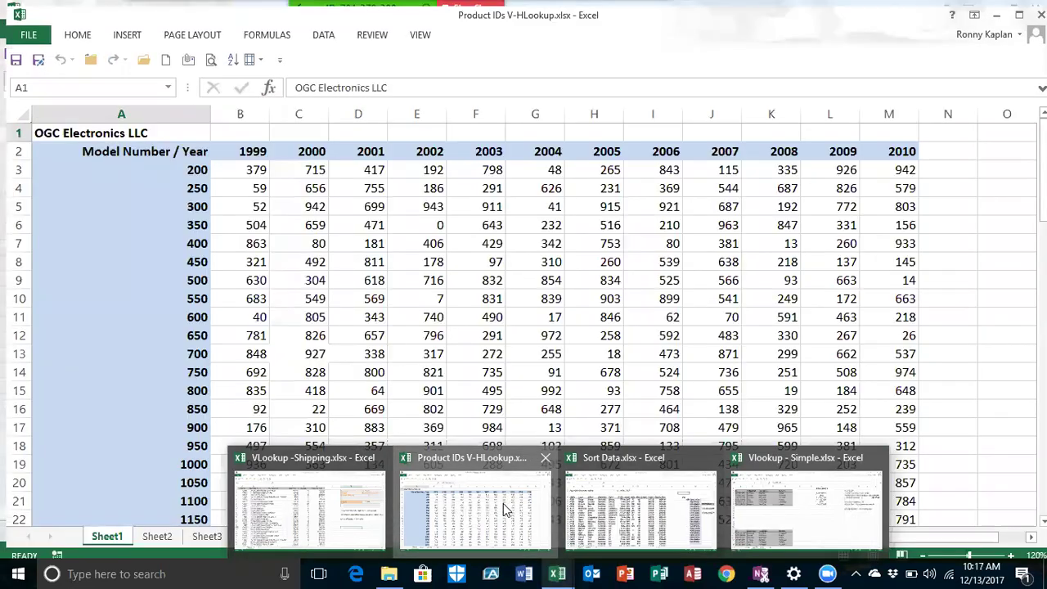
{"action": "left_click", "coordinate": [497, 500]}
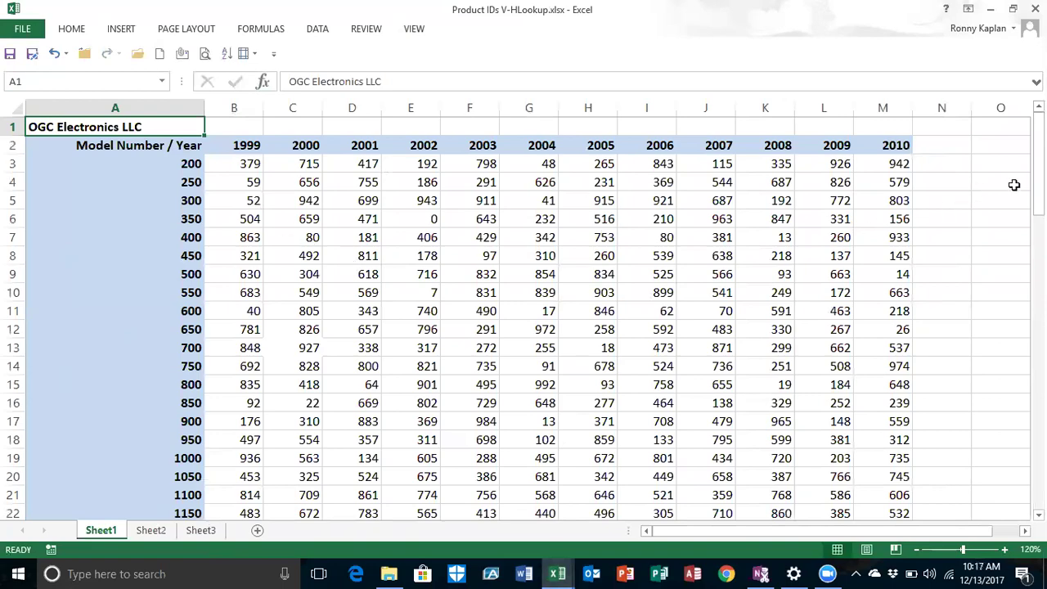
{"action": "mouse_move", "coordinate": [1038, 175]}
{"action": "left_mouse_down"}
{"action": "mouse_move", "coordinate": [1038, 469]}
{"action": "mouse_move", "coordinate": [1039, 175]}
{"action": "left_mouse_up"}
{"action": "left_click", "coordinate": [596, 274]}
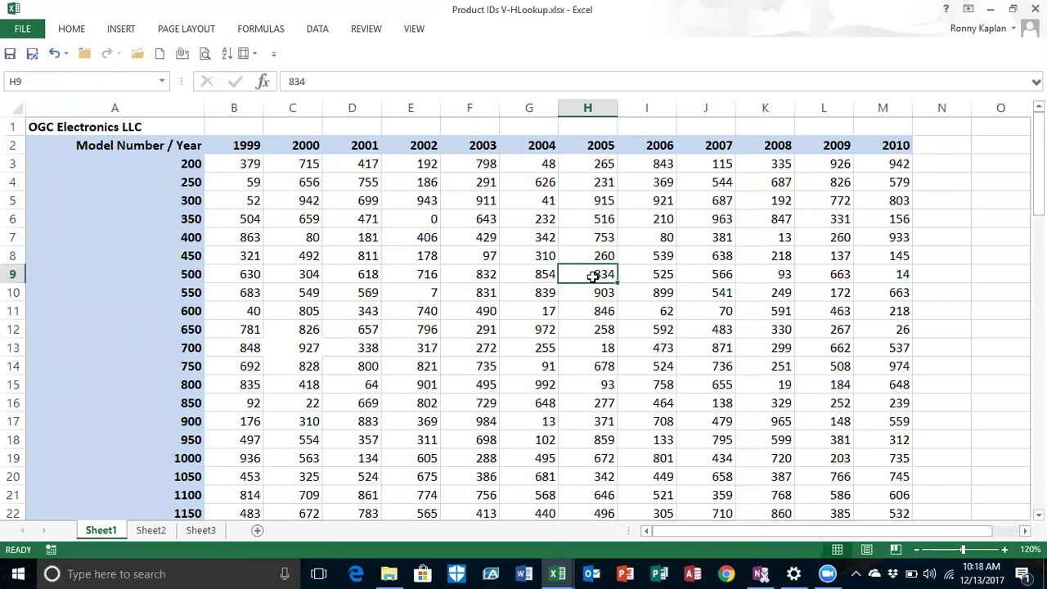
{"action": "left_click", "coordinate": [176, 279]}
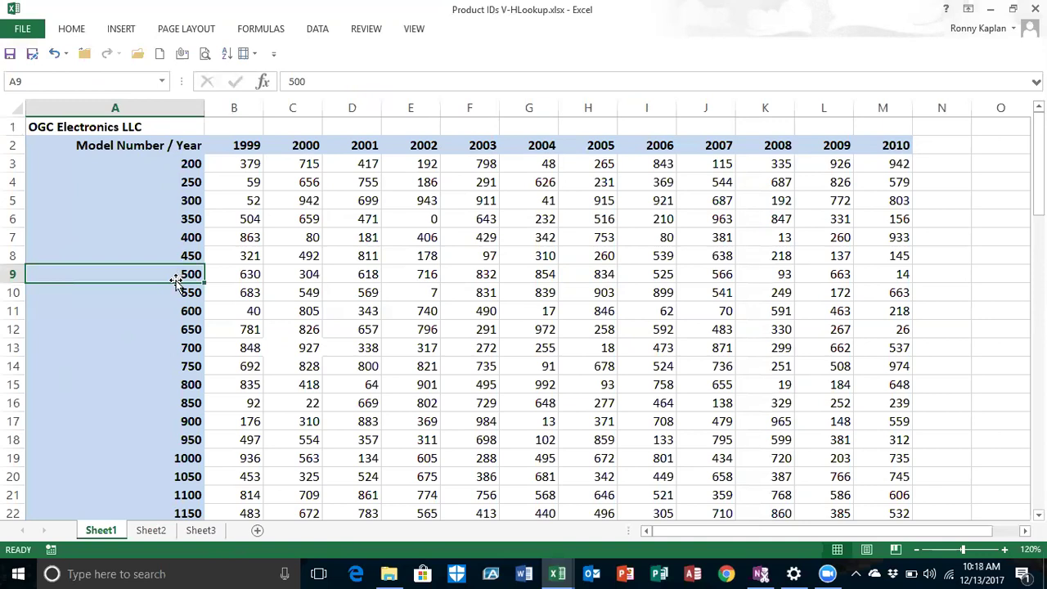
{"action": "left_click", "coordinate": [599, 277]}
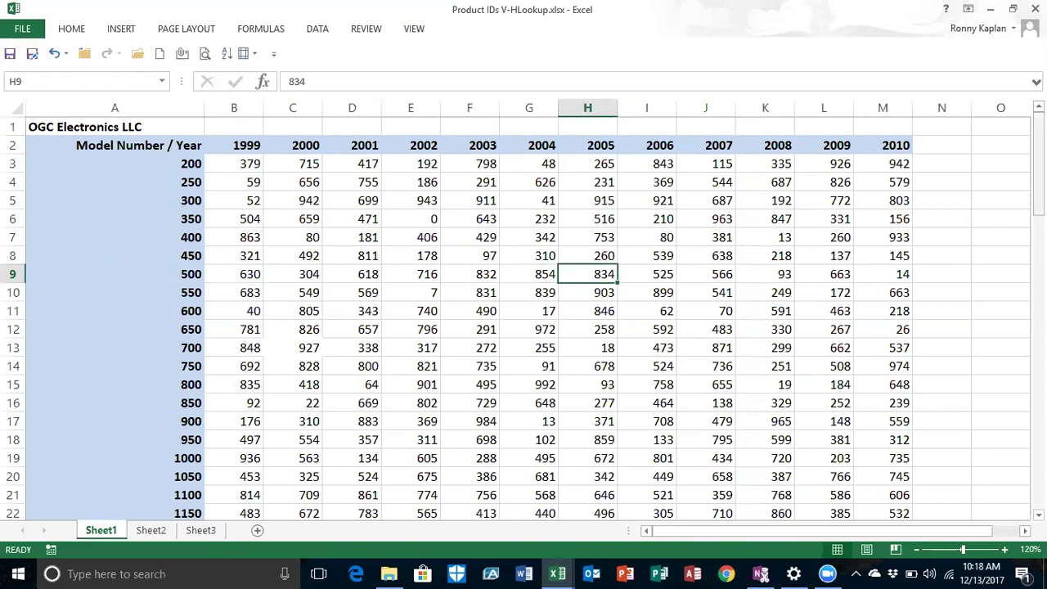
- Freeze the panes at cell B3 to keep rows 1 and 2 and the model number column in view
{"action": "scroll", "coordinate": [1037, 163], "scroll_direction": "down", "scroll_amount": 1}
{"action": "left_click_drag", "start_coordinate": [1039, 298], "coordinate": [1039, 458]}
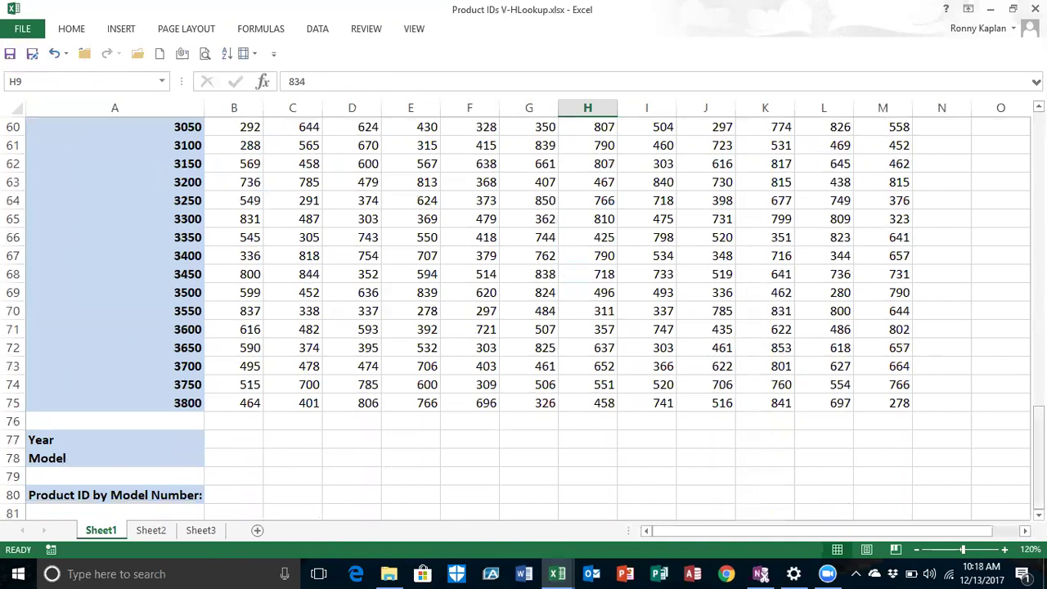
{"action": "left_click_drag", "start_coordinate": [1039, 458], "coordinate": [1038, 163]}
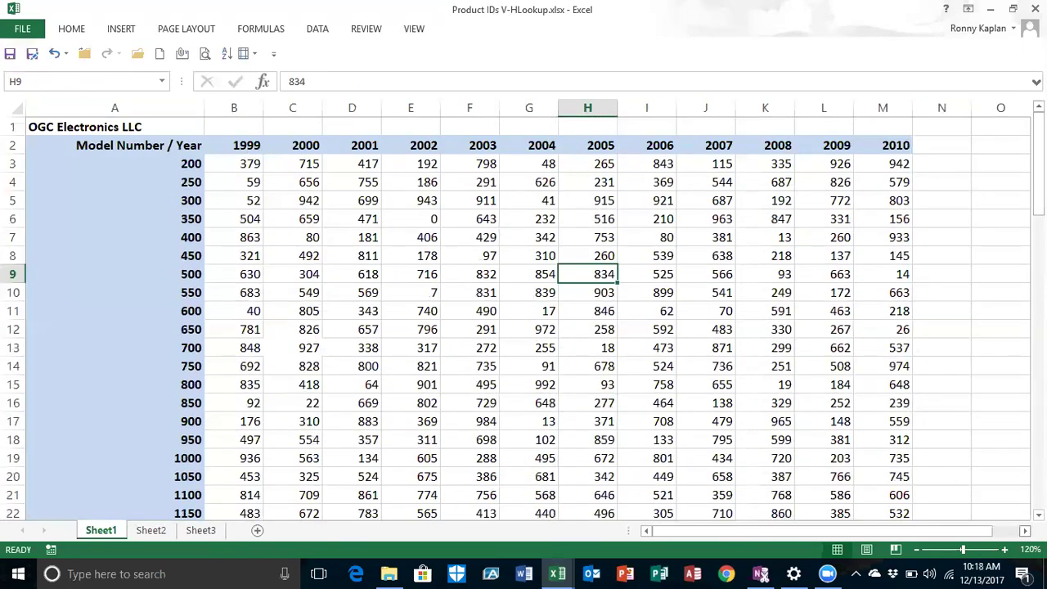
{"action": "left_click_drag", "start_coordinate": [812, 531], "coordinate": [840, 533]}
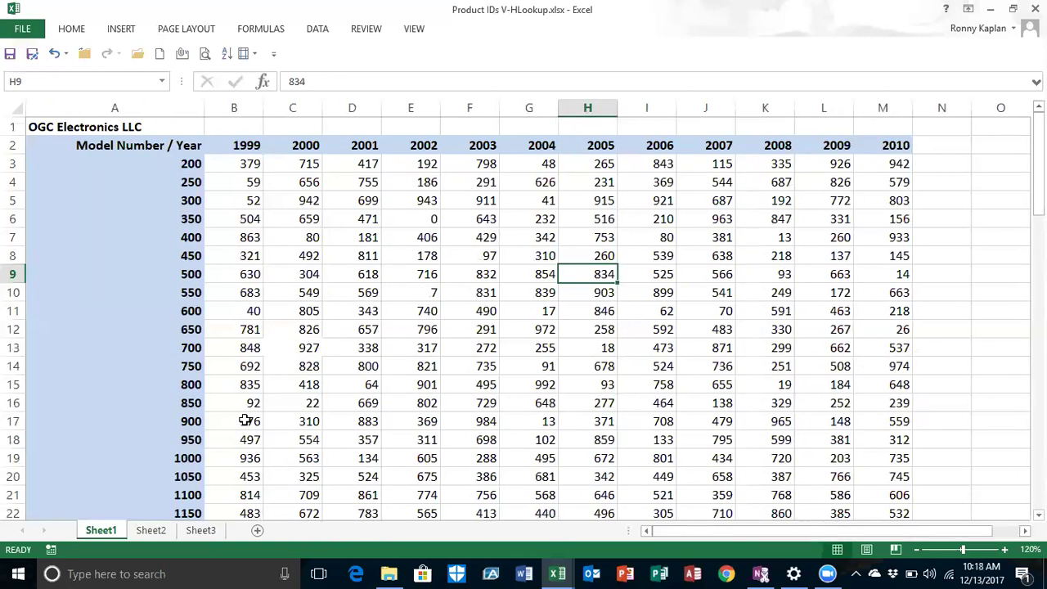
{"action": "left_click", "coordinate": [228, 164]}
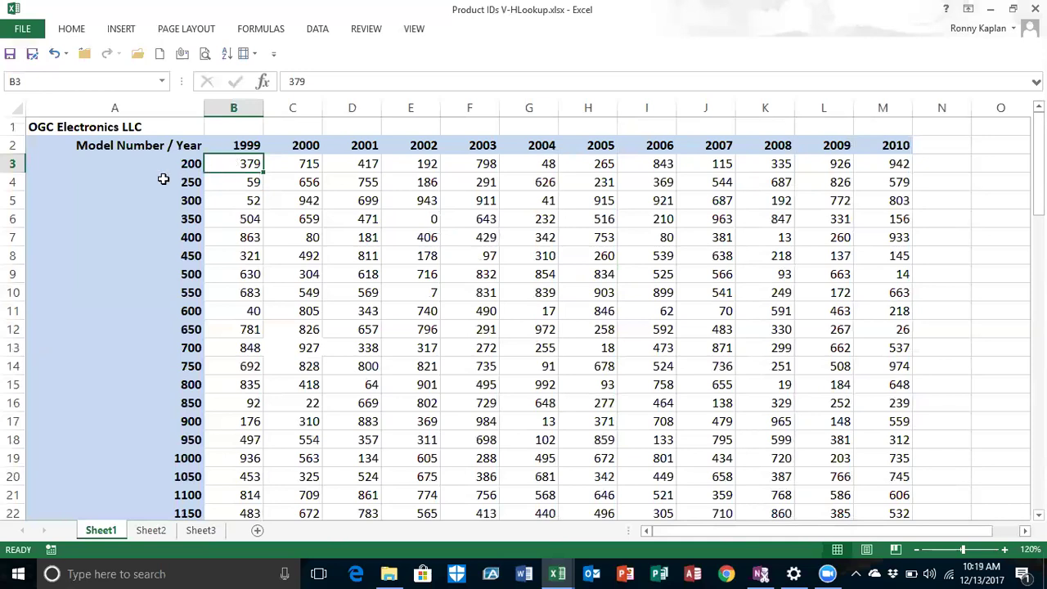
{"action": "left_click", "coordinate": [414, 30]}
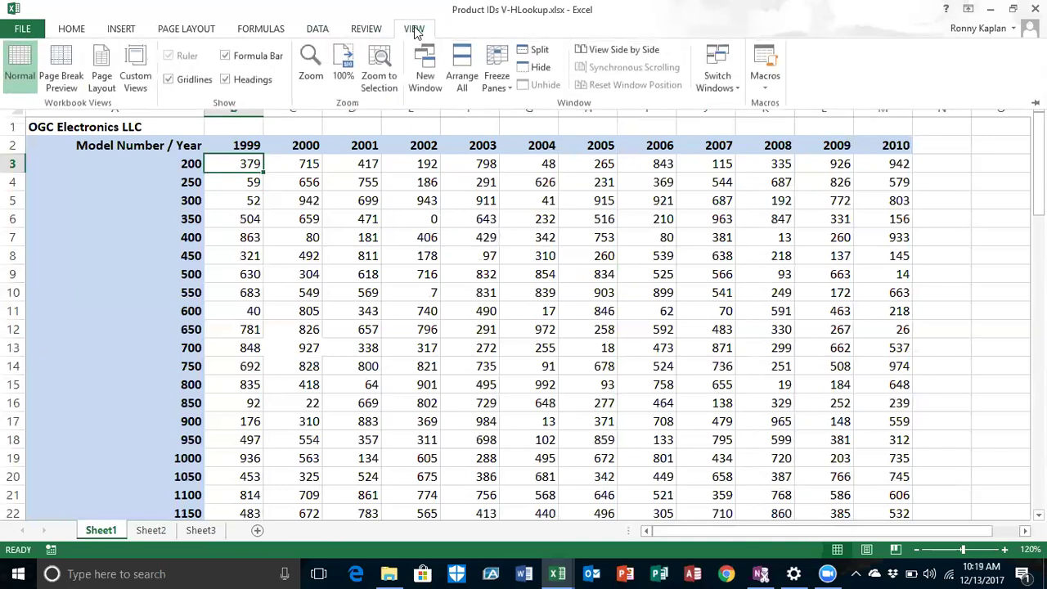
{"action": "left_click", "coordinate": [499, 80]}
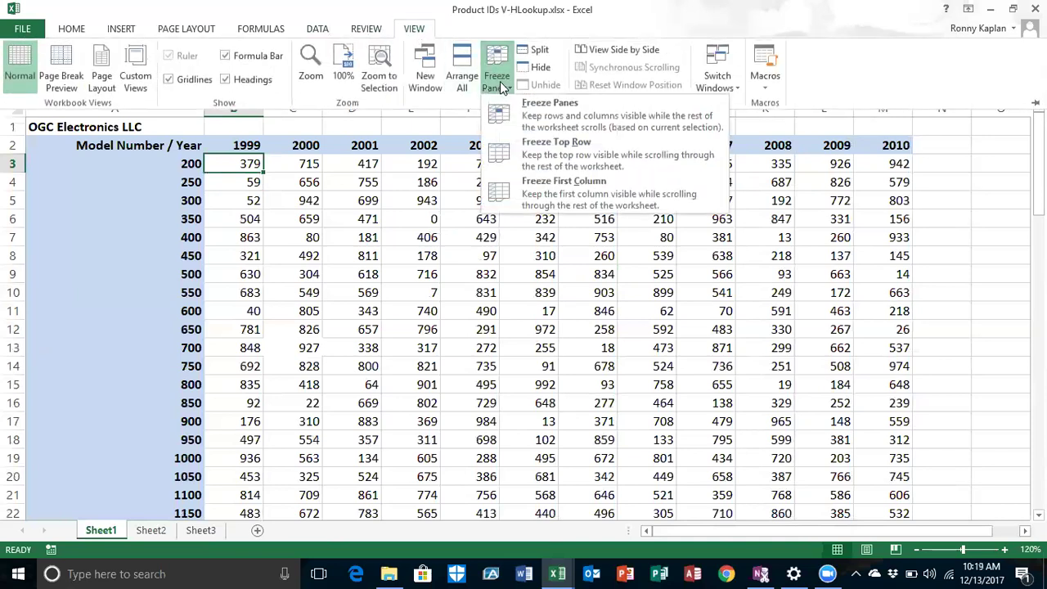
{"action": "left_click", "coordinate": [570, 123]}
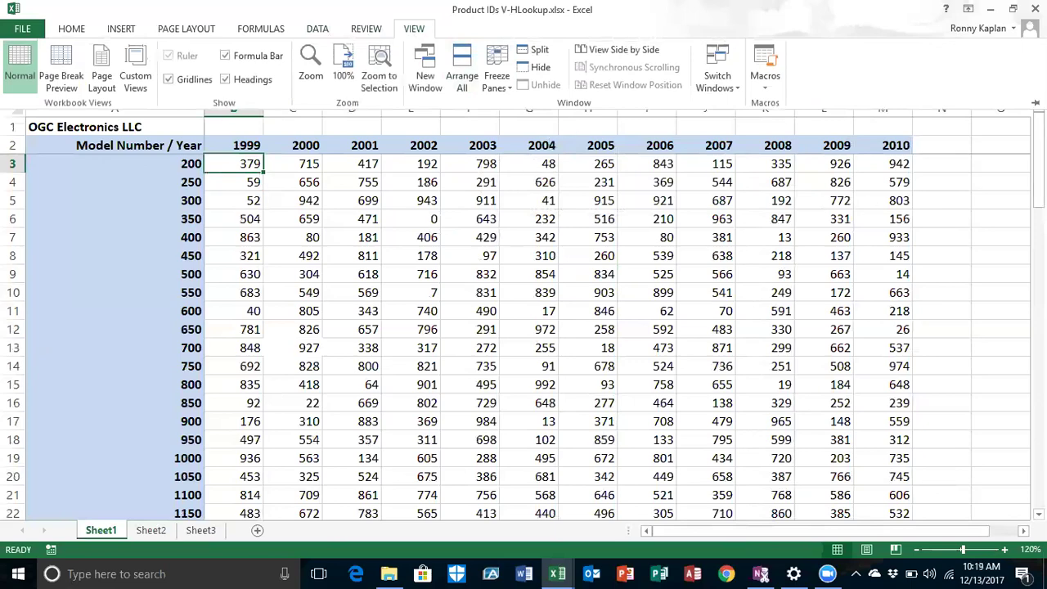
- Check the frozen year headings and model numbers by going through the table vertically and horizontally, ending at the lookup fields
{"action": "scroll", "coordinate": [523, 327], "scroll_direction": "down", "scroll_amount": 10}
{"action": "scroll", "coordinate": [523, 327], "scroll_direction": "up", "scroll_amount": 10}
{"action": "scroll", "coordinate": [523, 335], "scroll_direction": "down", "scroll_amount": 15}
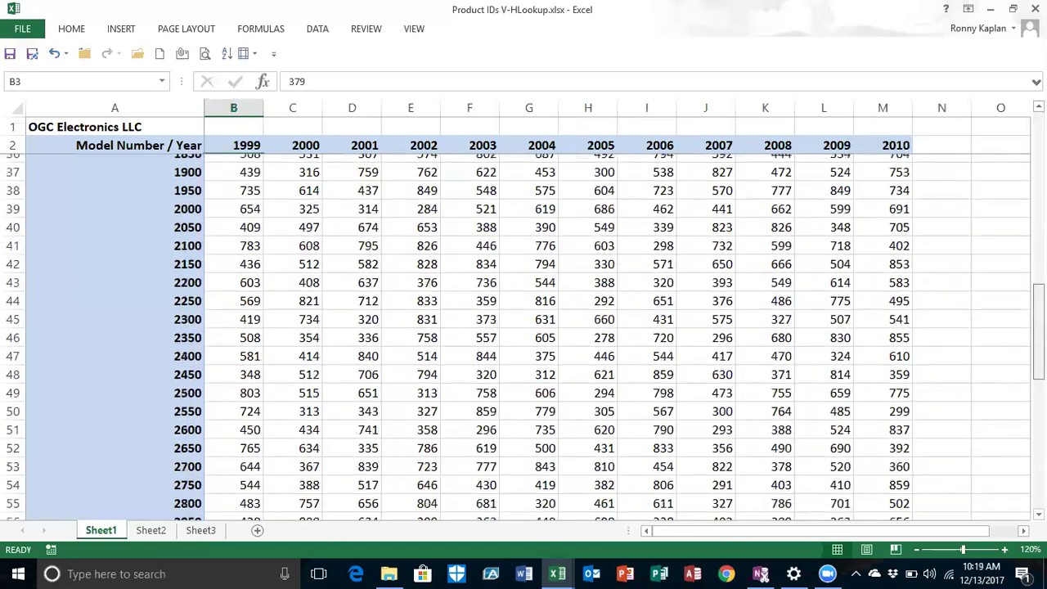
{"action": "scroll", "coordinate": [523, 335], "scroll_direction": "up", "scroll_amount": 8}
{"action": "scroll", "coordinate": [523, 327], "scroll_direction": "down", "scroll_amount": 12}
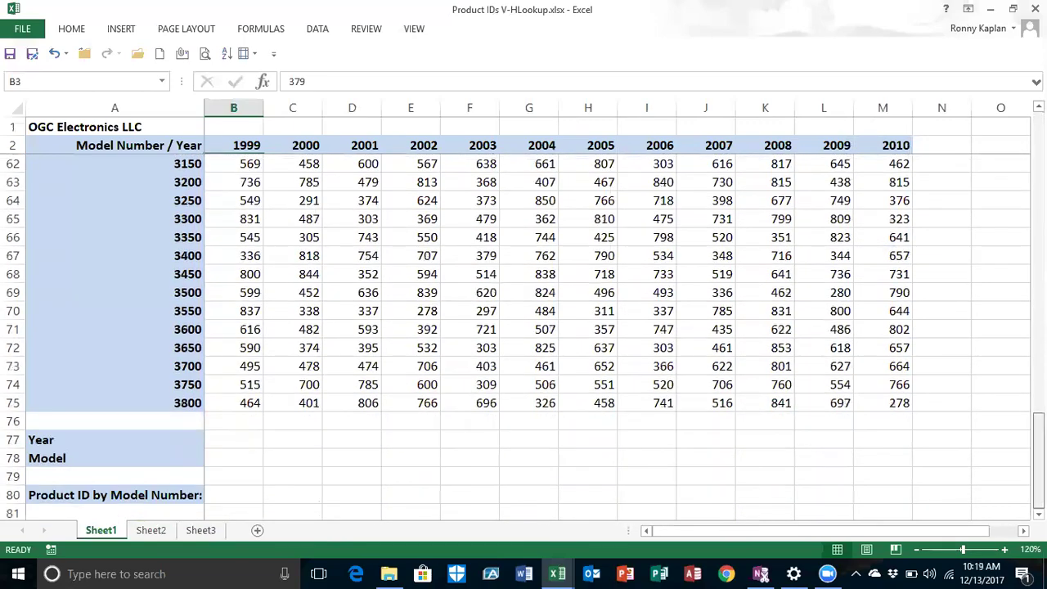
{"action": "scroll", "coordinate": [613, 286], "scroll_direction": "right", "scroll_amount": 5}
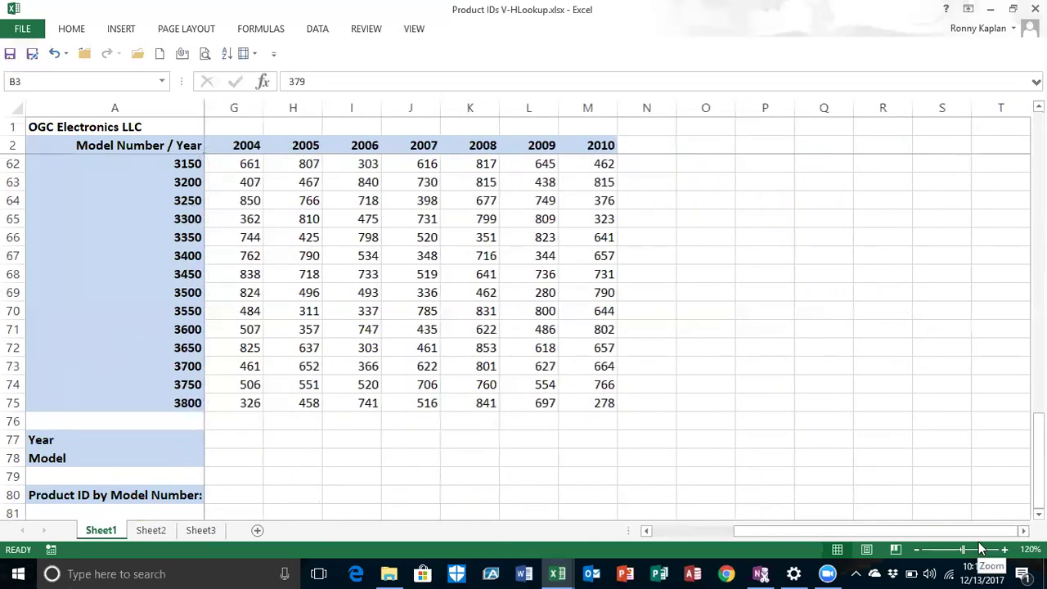
{"action": "scroll", "coordinate": [897, 536], "scroll_direction": "left", "scroll_amount": 1}
{"action": "scroll", "coordinate": [897, 544], "scroll_direction": "left", "scroll_amount": 4}
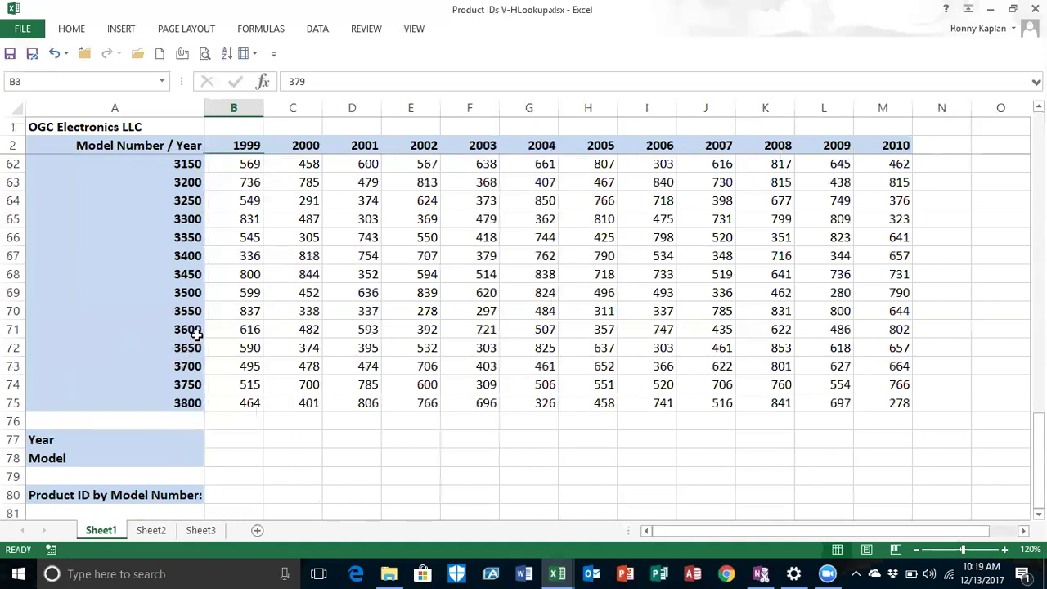
- Enter 2010 as the Year in B77 and 300 as the Model in B78
{"action": "left_click", "coordinate": [233, 438]}
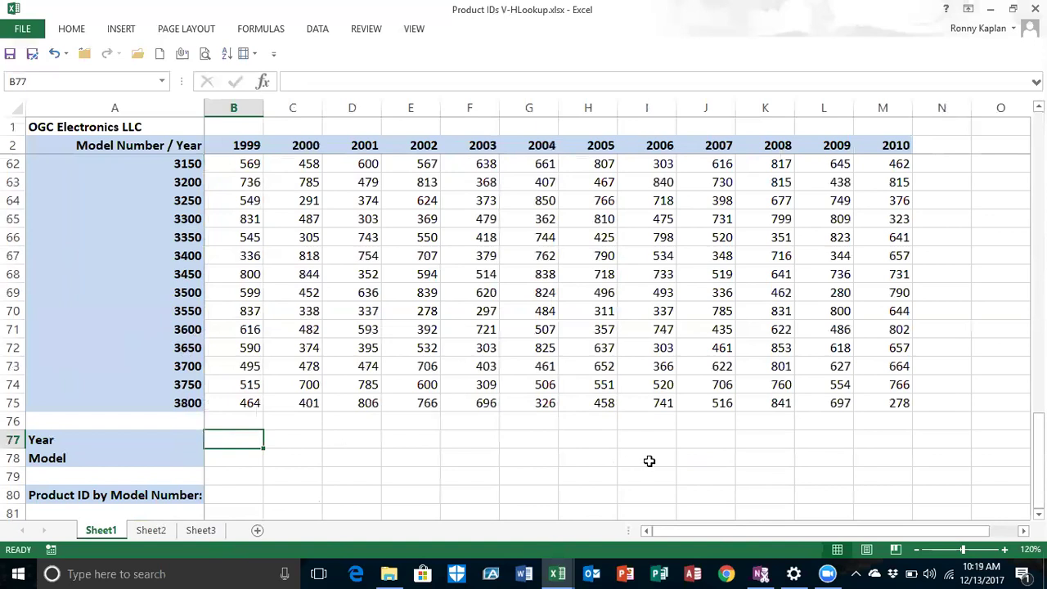
{"action": "type", "text": "2010"}
{"action": "key", "text": "Return"}
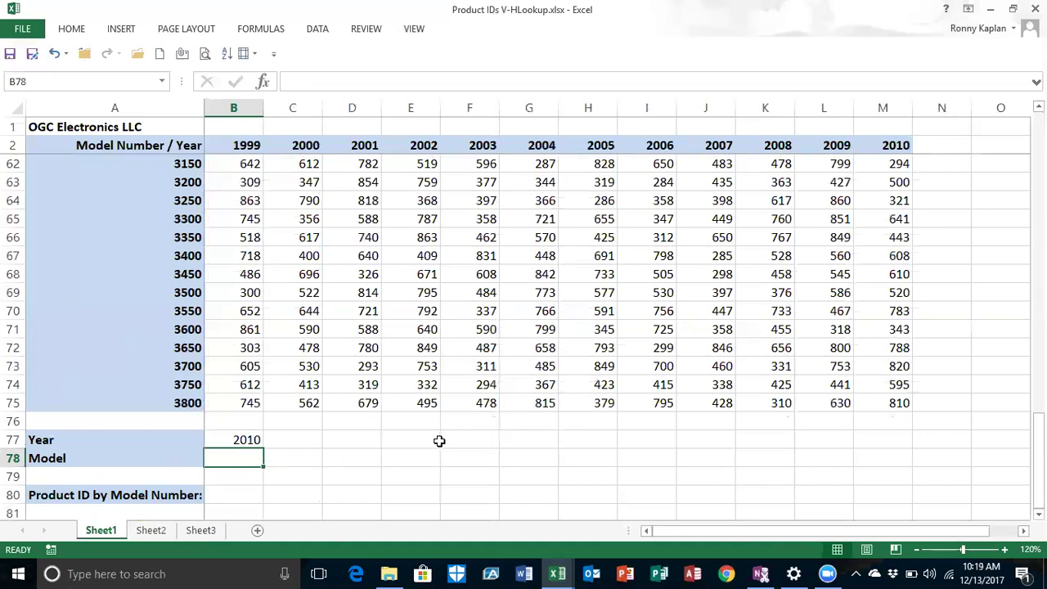
{"action": "type", "text": "300"}
{"action": "key", "text": "Return"}
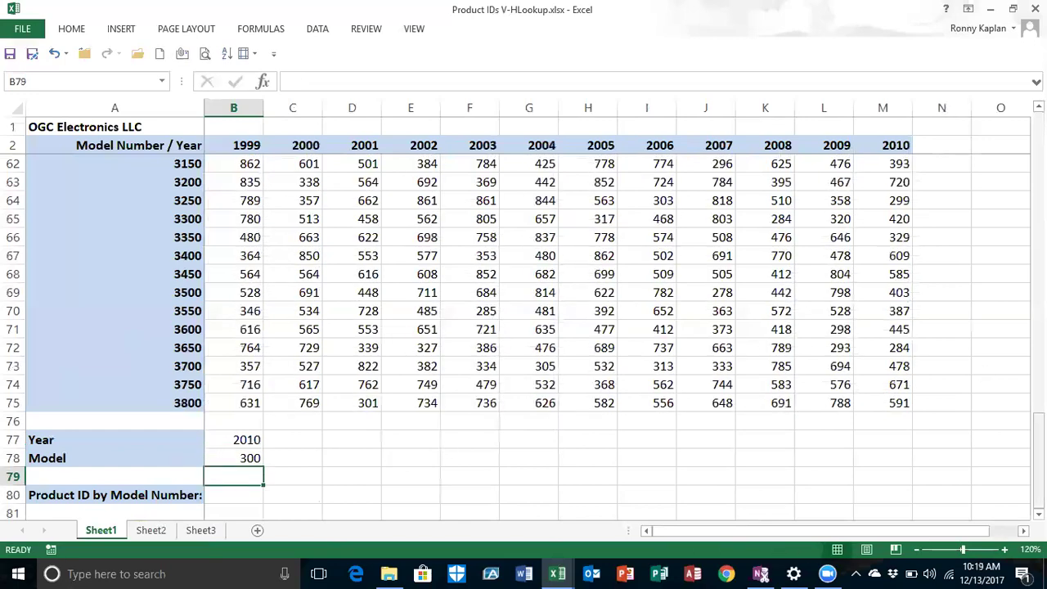
- Find the product ID where the model 300 row meets the 2010 column
{"action": "scroll", "coordinate": [55, 185], "scroll_direction": "up", "scroll_amount": 20}
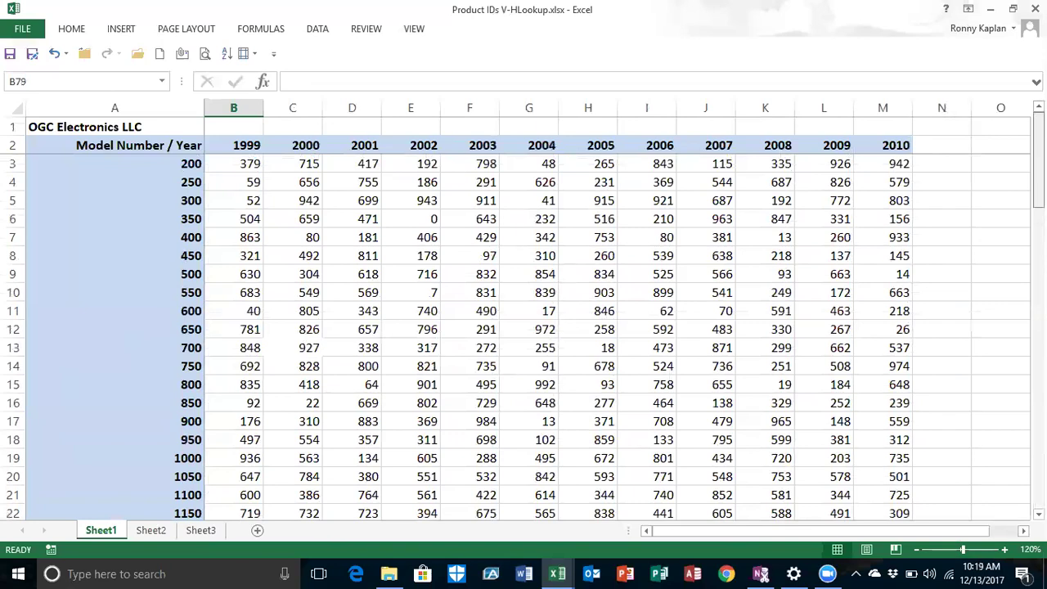
{"action": "left_click", "coordinate": [13, 200]}
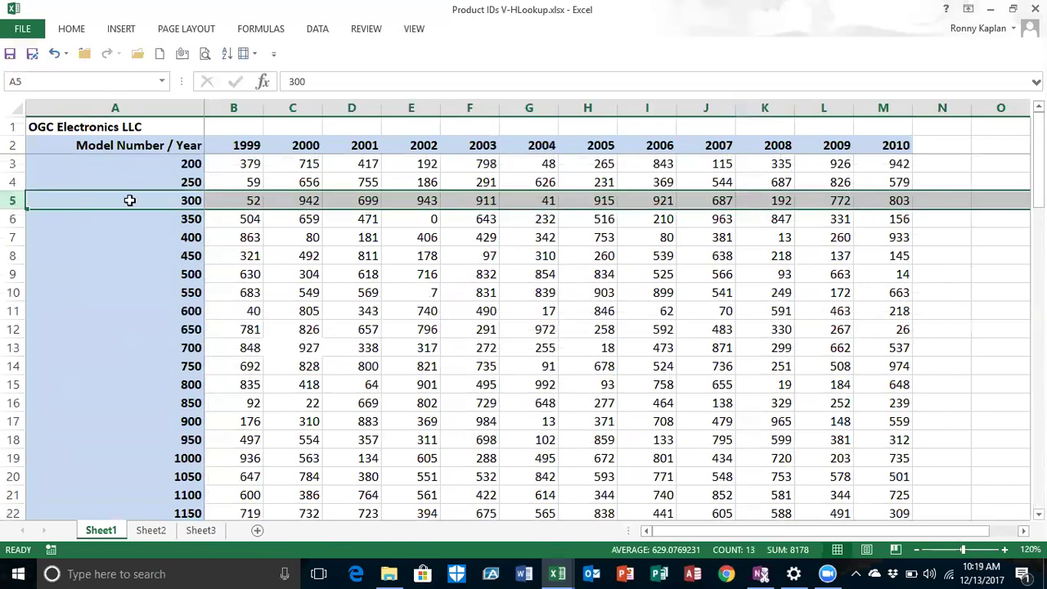
{"action": "left_click", "coordinate": [903, 200]}
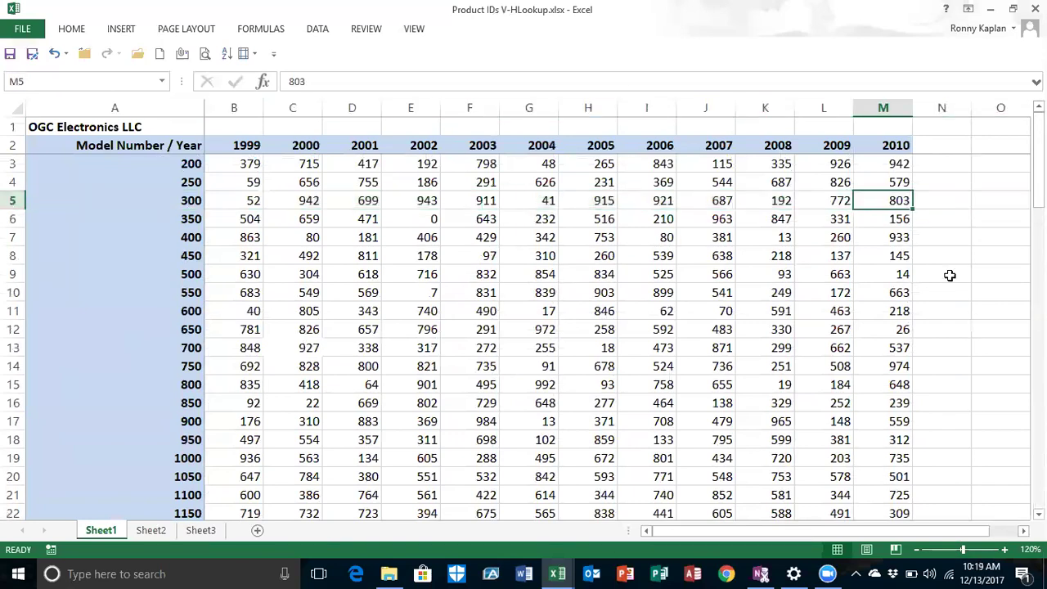
- Count the rows from the Model Number / Year heading in A2 down to model 300 in A5
{"action": "left_click_drag", "start_coordinate": [1038, 163], "coordinate": [1006, 541]}
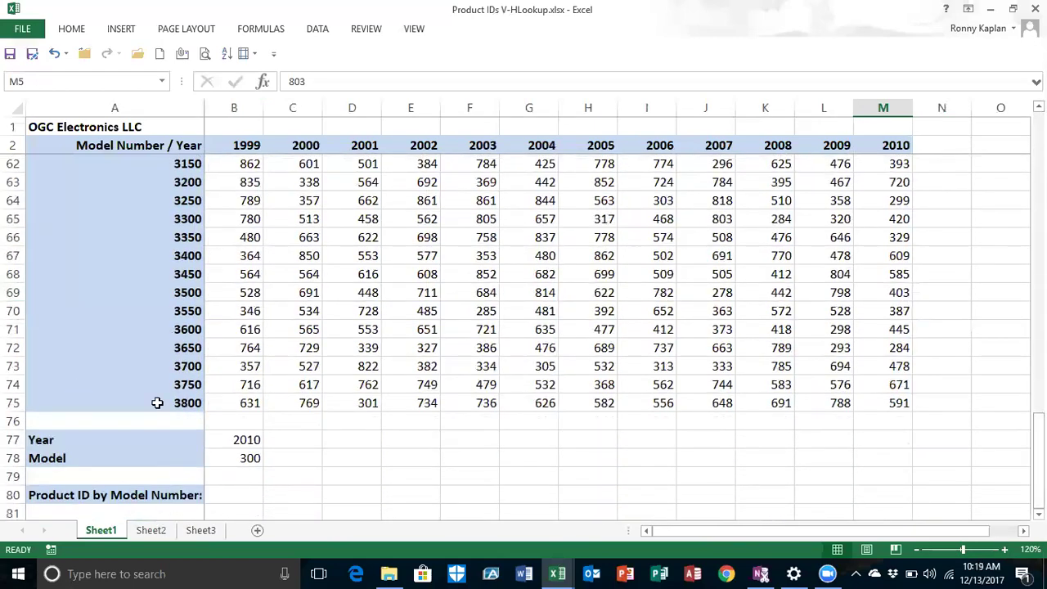
{"action": "left_click_drag", "start_coordinate": [1039, 458], "coordinate": [1039, 156]}
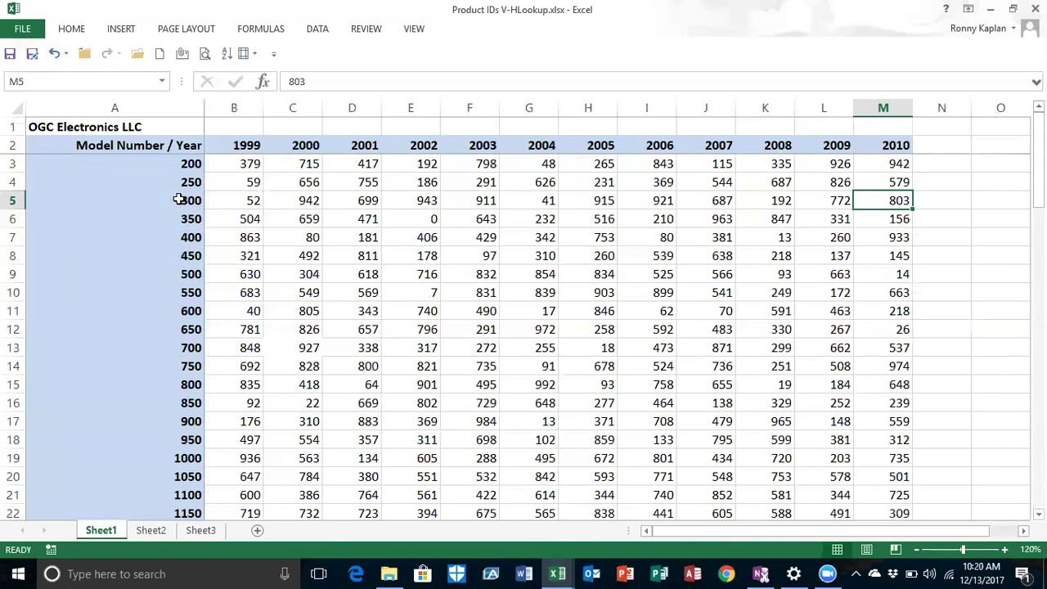
{"action": "left_click", "coordinate": [185, 145]}
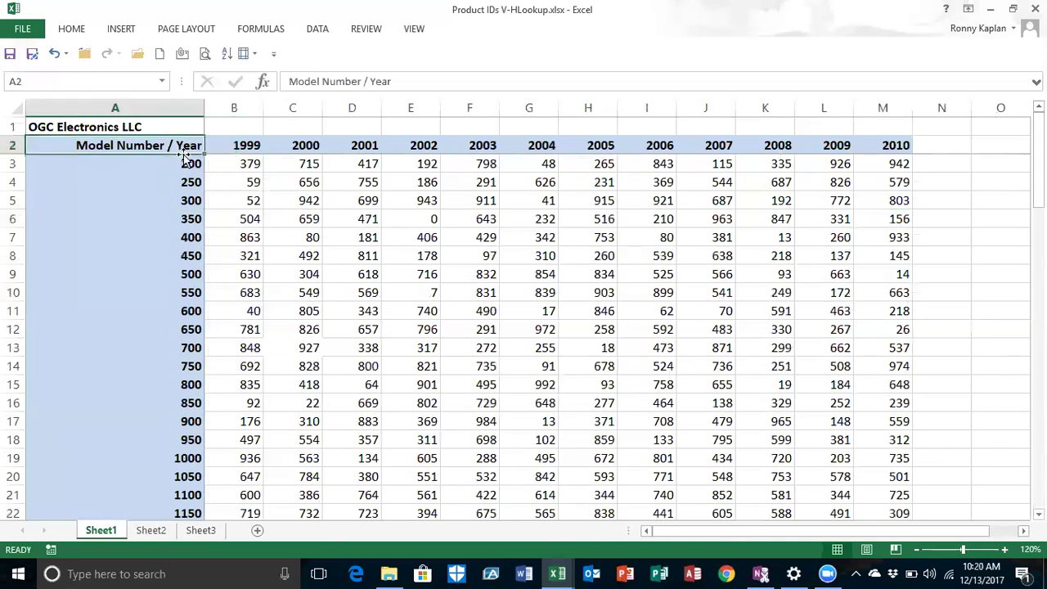
{"action": "left_click", "coordinate": [186, 164]}
{"action": "left_click", "coordinate": [185, 182]}
{"action": "left_click", "coordinate": [183, 201]}
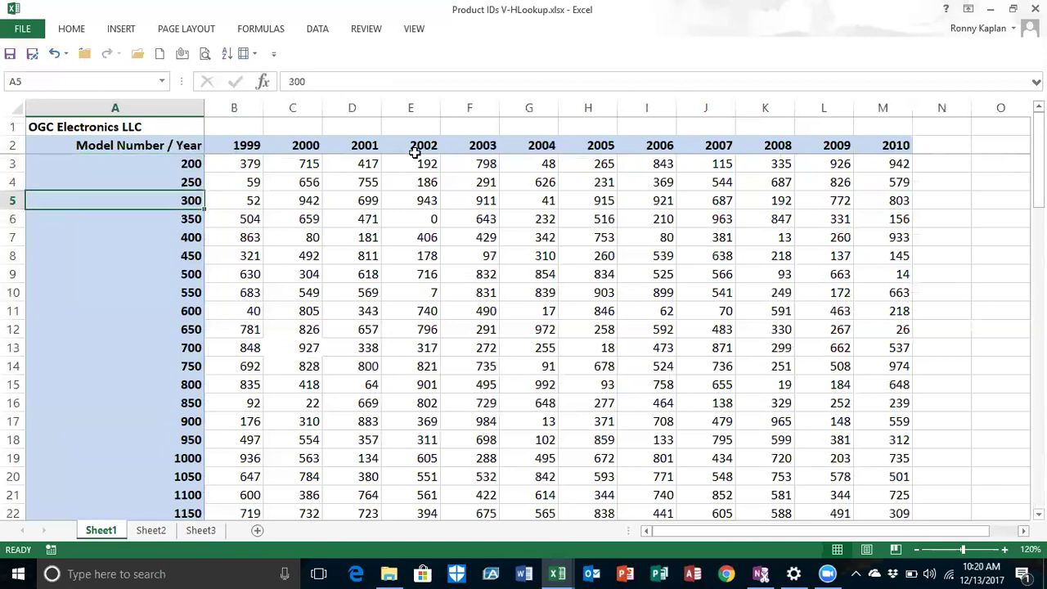
- Name the whole product table A2:M75, including its headings, as data
{"action": "left_click", "coordinate": [163, 85]}
{"action": "left_click", "coordinate": [164, 86]}
{"action": "left_click", "coordinate": [191, 147]}
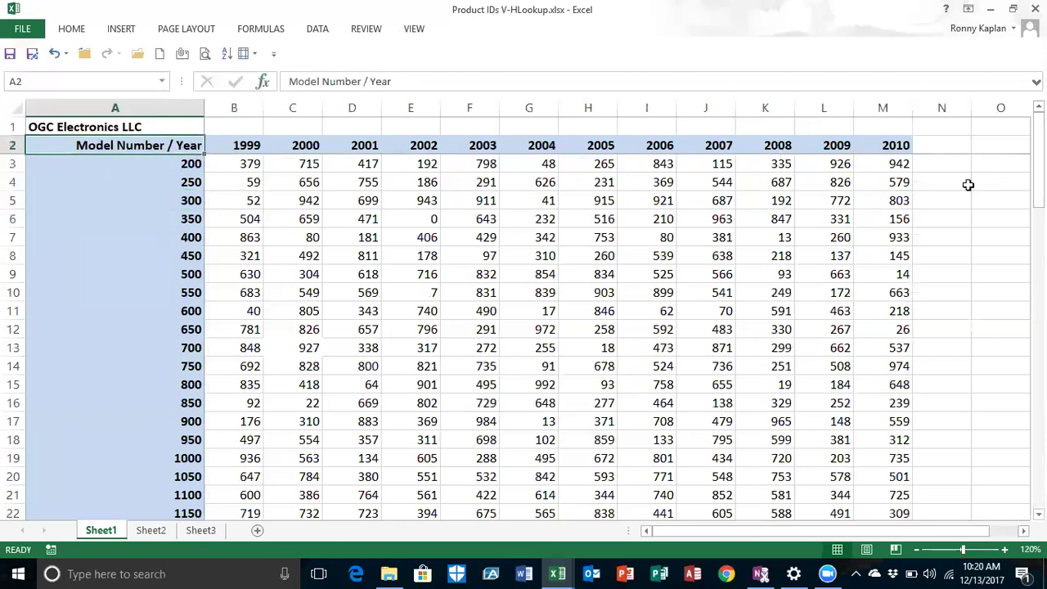
{"action": "left_click_drag", "start_coordinate": [1038, 159], "coordinate": [1038, 460]}
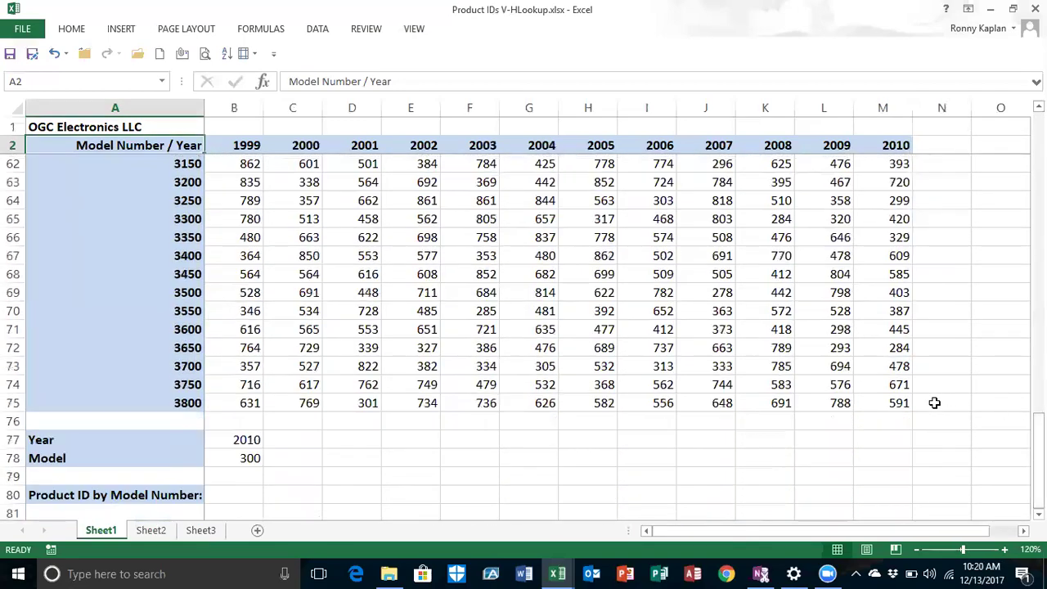
{"action": "left_click", "coordinate": [899, 401], "text": "shift"}
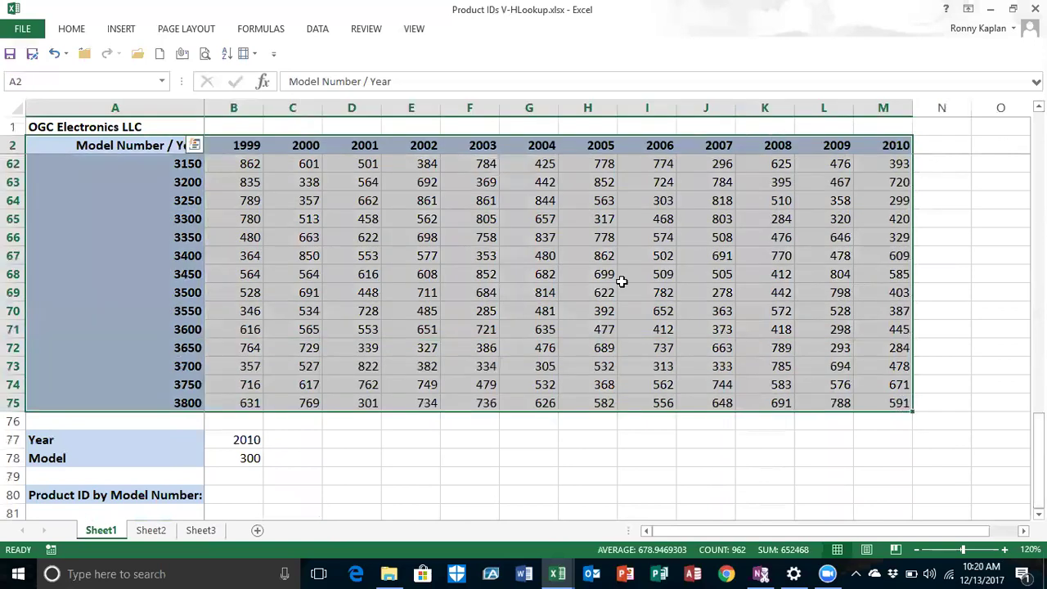
{"action": "left_click", "coordinate": [56, 82]}
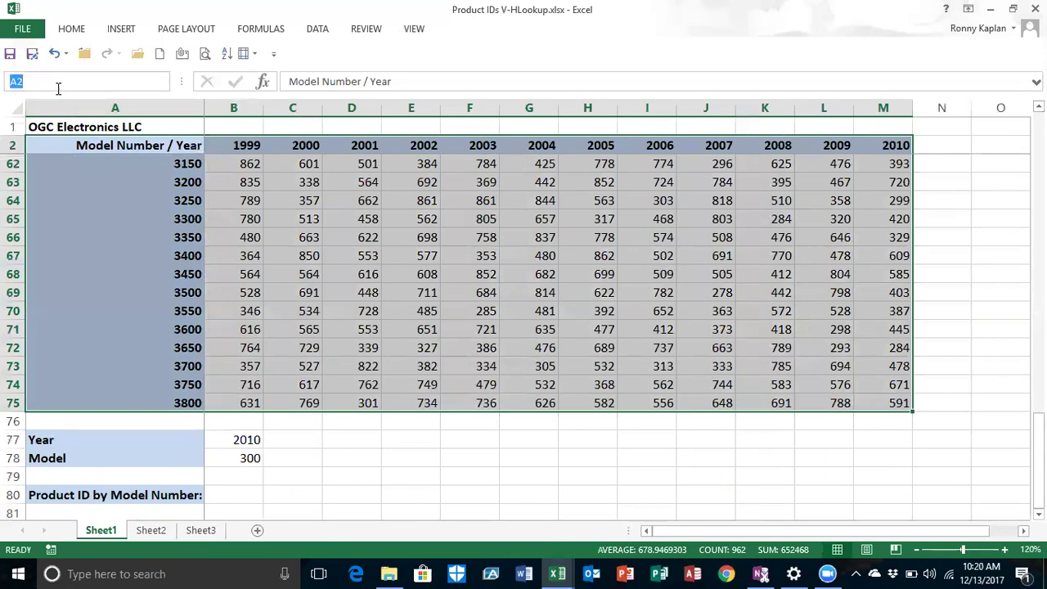
{"action": "type", "text": "data"}
{"action": "key", "text": "Return"}
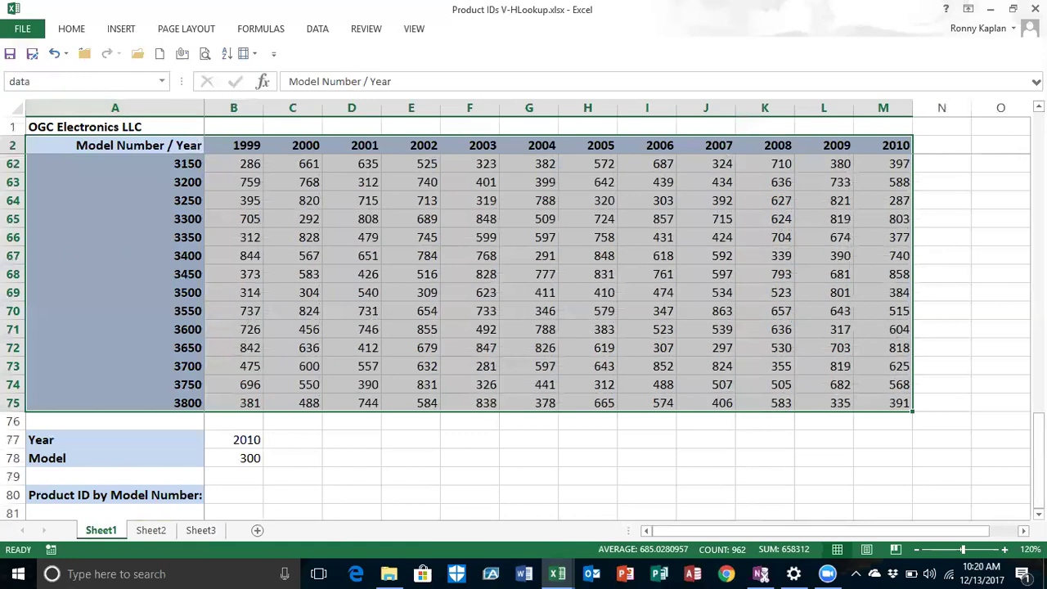
- Select the named range data to check the cells it covers, and return to the Year and Model entries below the table
{"action": "left_click", "coordinate": [1000, 403]}
{"action": "left_click", "coordinate": [299, 315]}
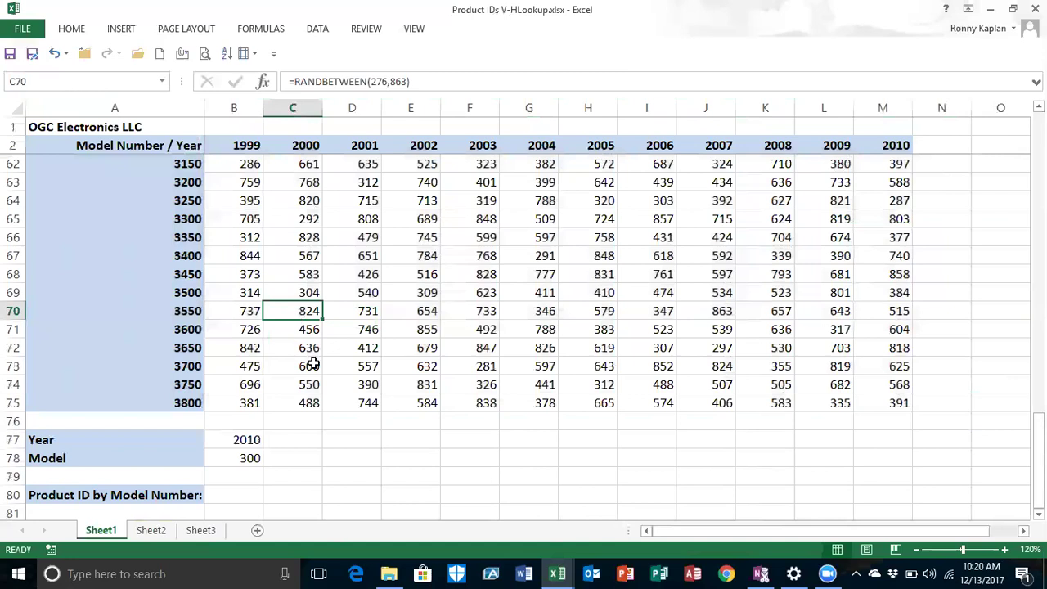
{"action": "left_click", "coordinate": [162, 81]}
{"action": "left_click", "coordinate": [116, 98]}
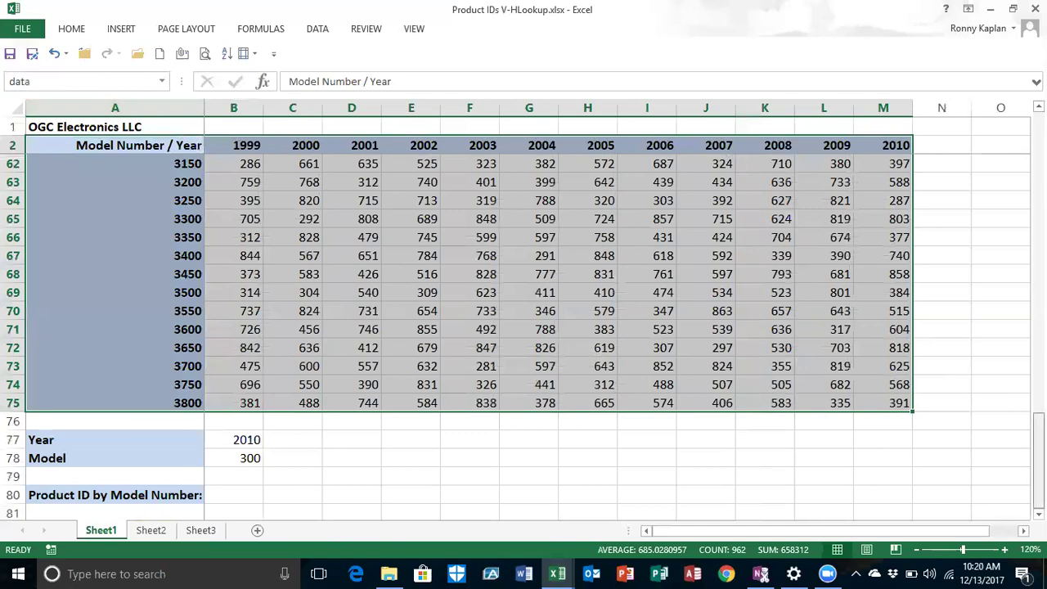
{"action": "scroll", "coordinate": [470, 245], "scroll_direction": "up", "scroll_amount": 15}
{"action": "scroll", "coordinate": [470, 246], "scroll_direction": "down", "scroll_amount": 1}
{"action": "left_click", "coordinate": [470, 255]}
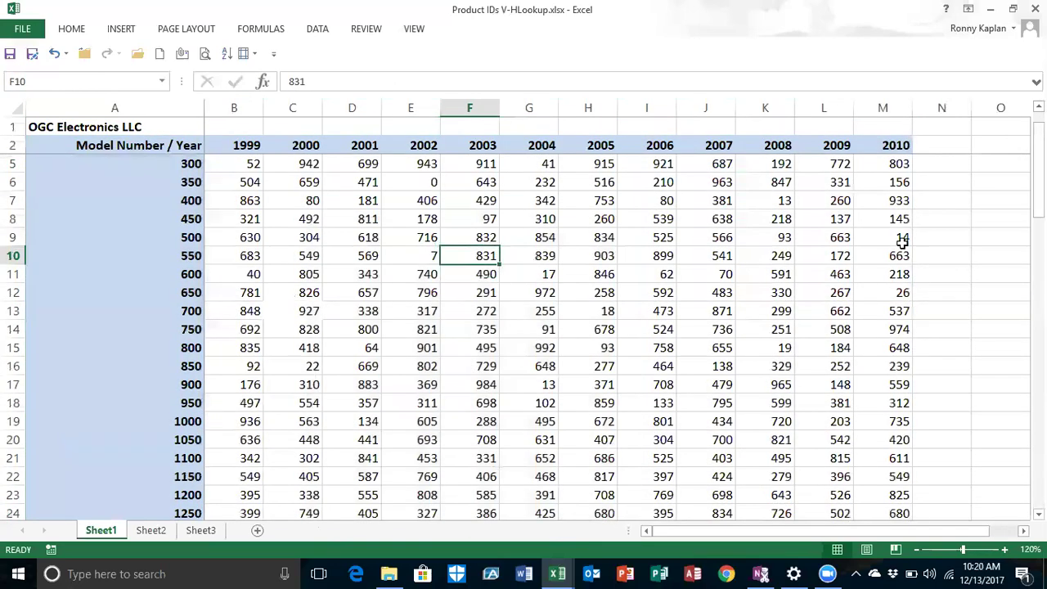
{"action": "left_click_drag", "start_coordinate": [1037, 169], "coordinate": [1038, 460]}
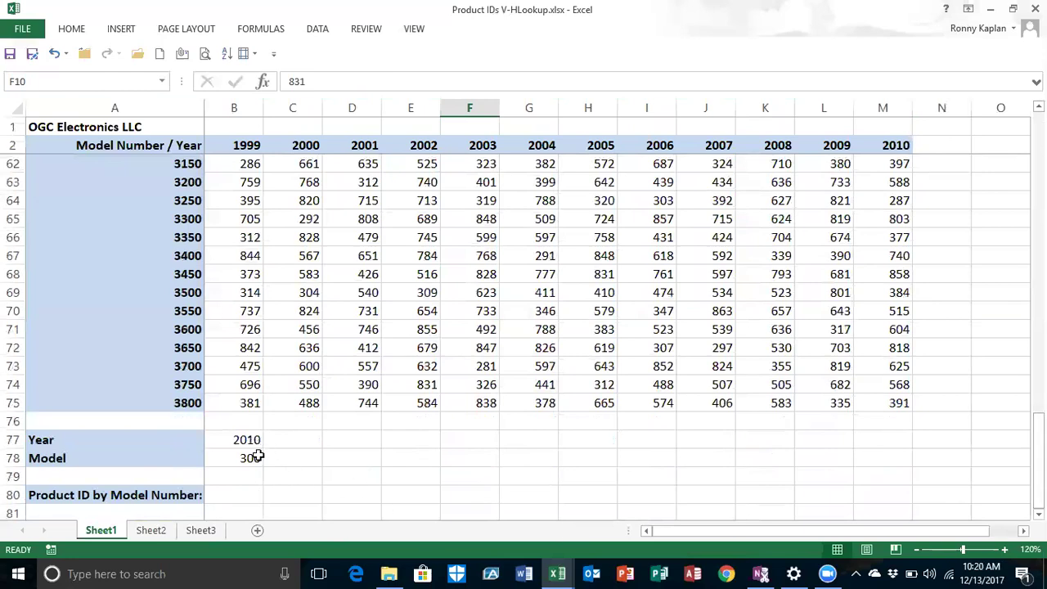
- Start an HLOOKUP function in B80 for the Product ID by Model Number, with B77 as lookup value and data as table array
{"action": "left_click", "coordinate": [236, 495]}
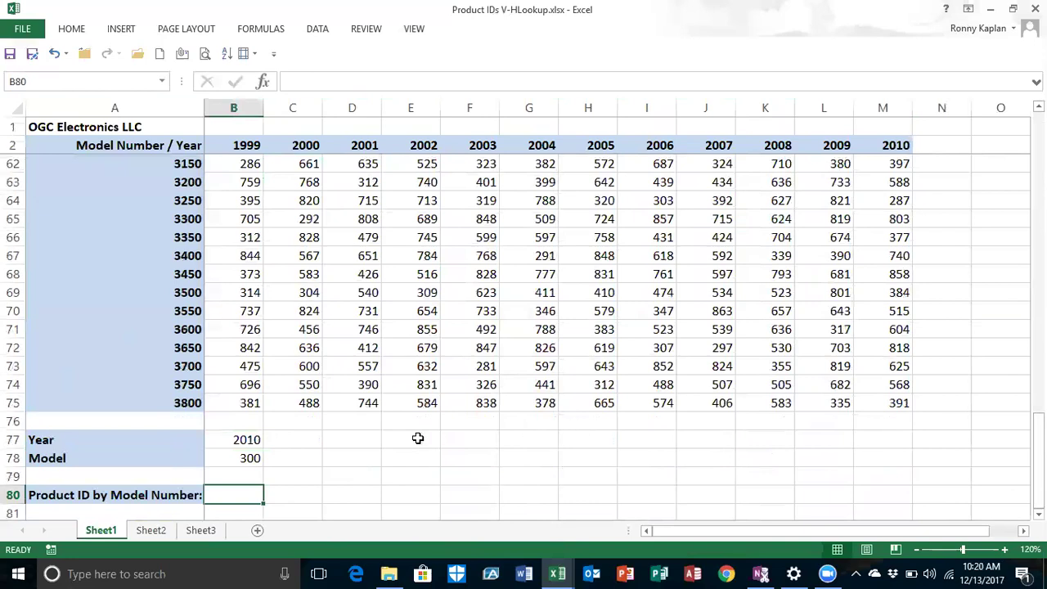
{"action": "left_click", "coordinate": [273, 30]}
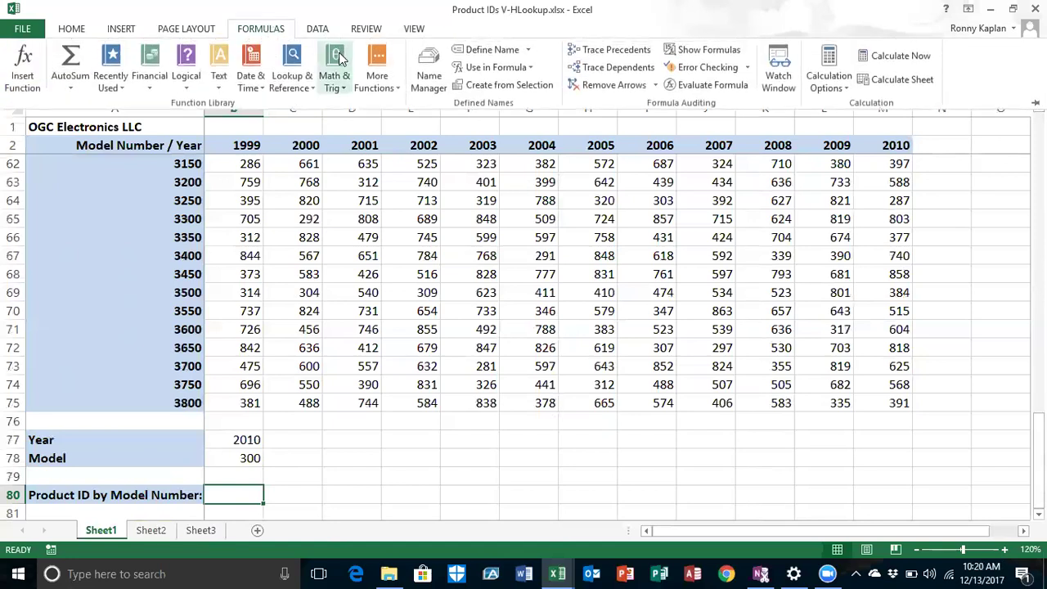
{"action": "left_click", "coordinate": [293, 72]}
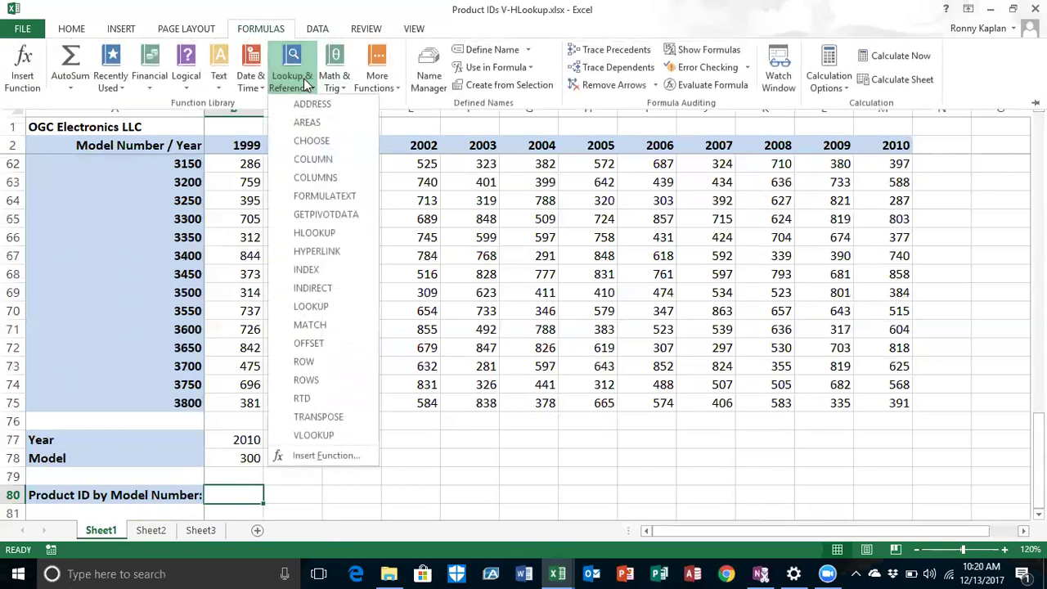
{"action": "left_click", "coordinate": [314, 232]}
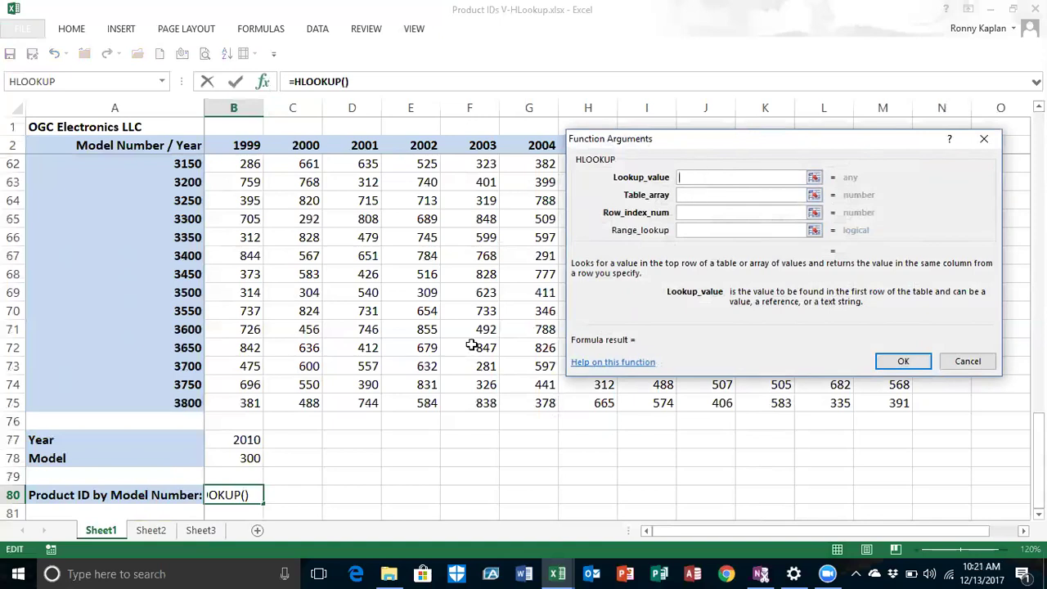
{"action": "left_click", "coordinate": [245, 439]}
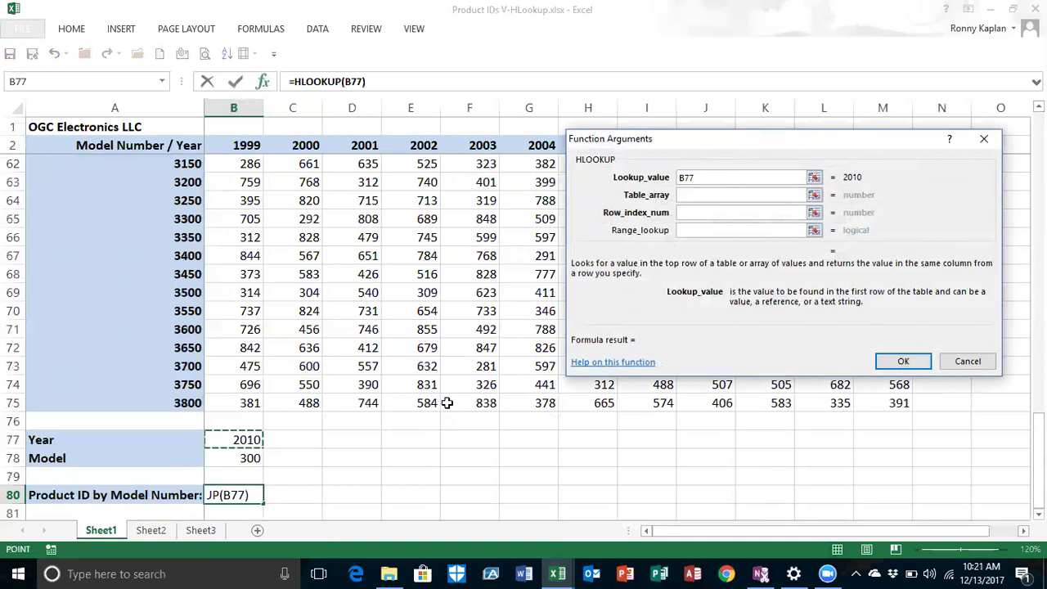
{"action": "left_click", "coordinate": [689, 194]}
{"action": "type", "text": "data"}
- Complete the HLOOKUP in B80 with row index number 4 and range lookup false
{"action": "left_click", "coordinate": [689, 212]}
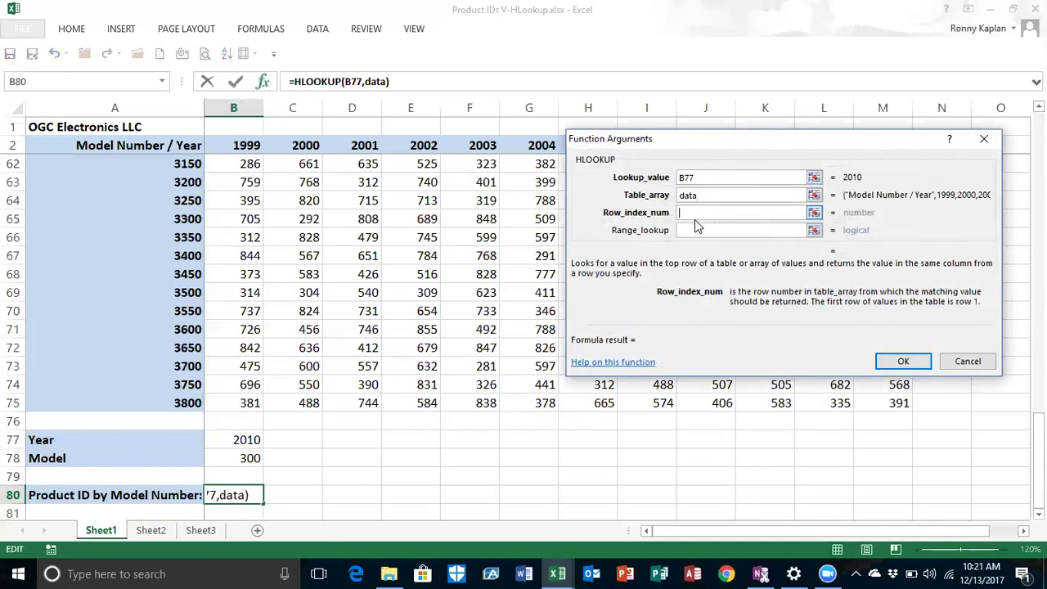
{"action": "type", "text": "4"}
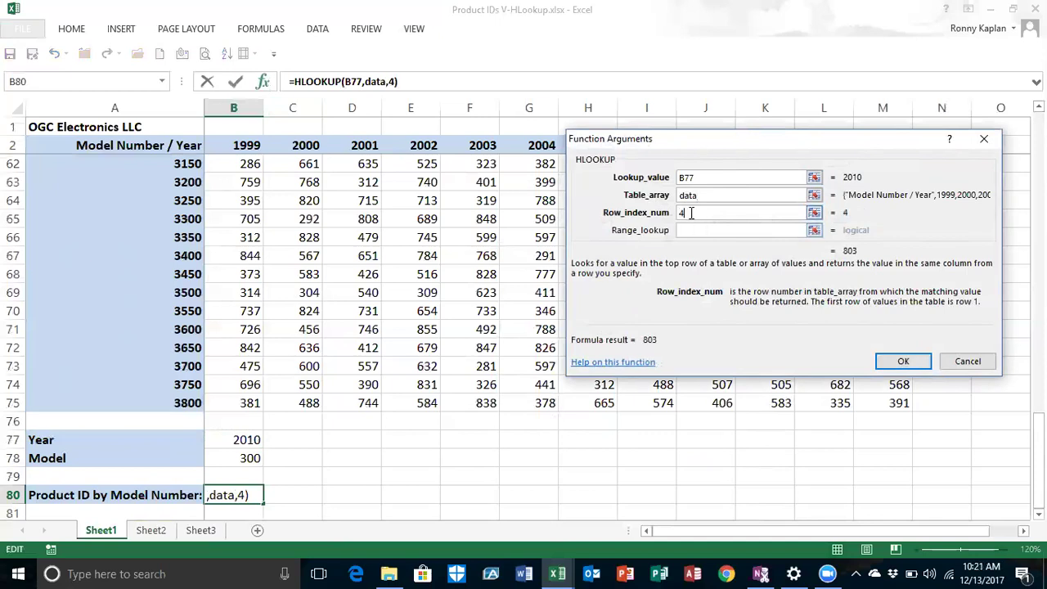
{"action": "key", "text": "Tab"}
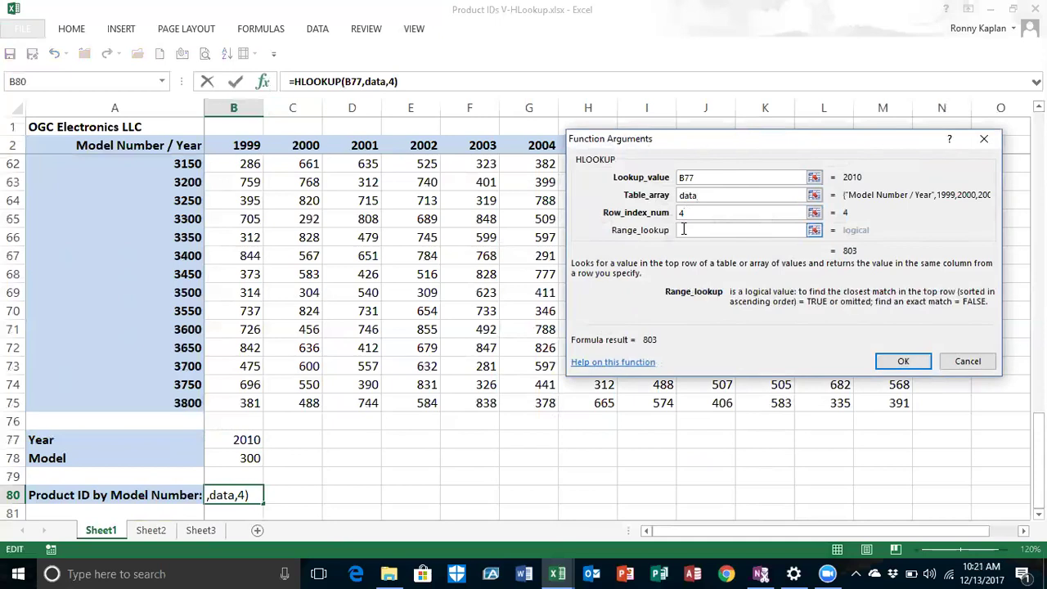
{"action": "type", "text": "fal"}
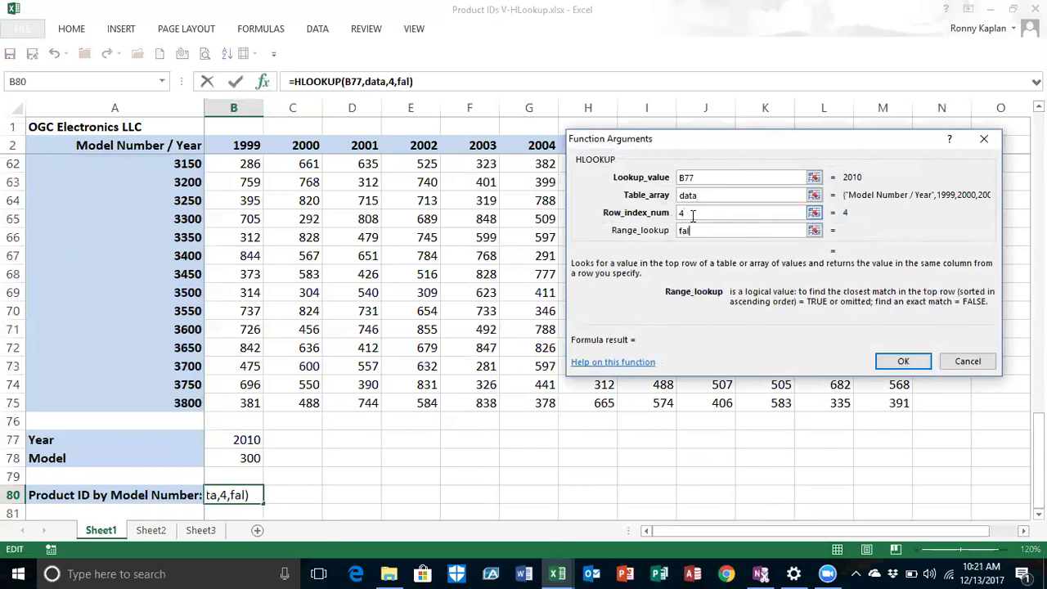
{"action": "type", "text": "se"}
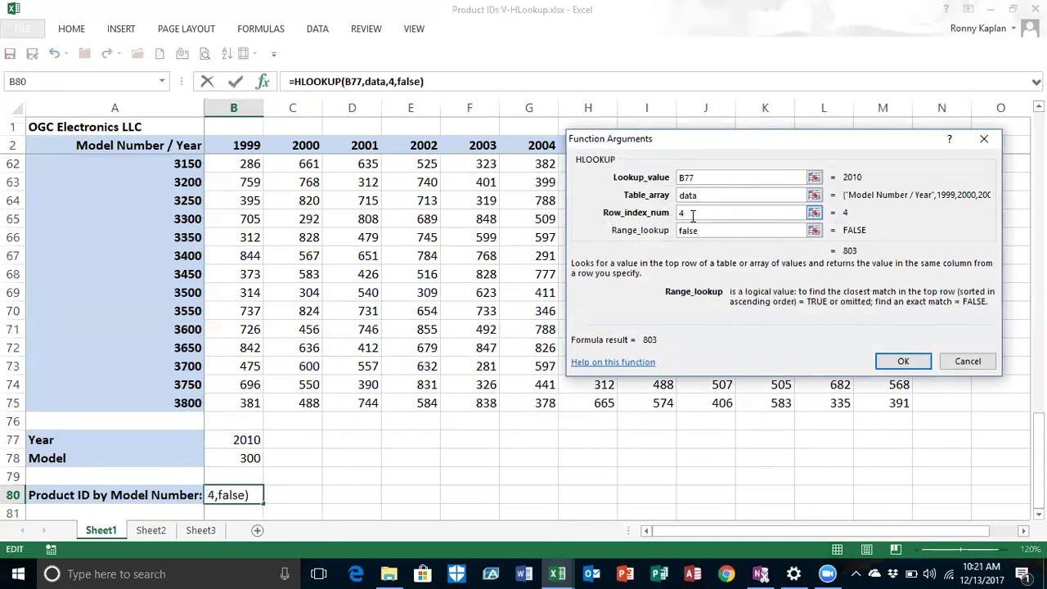
{"action": "left_click", "coordinate": [903, 363]}
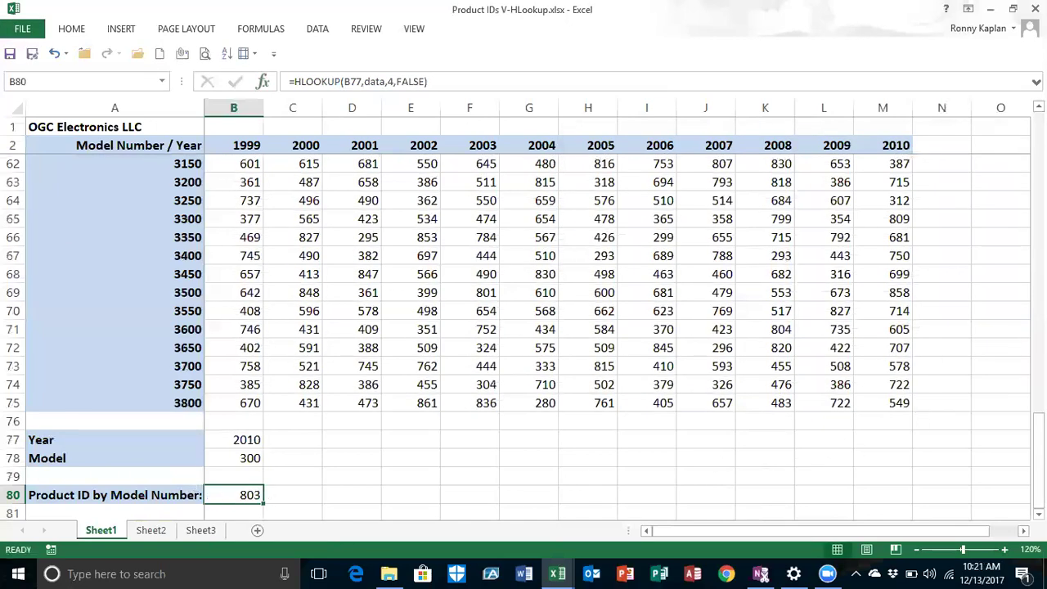
- Check the HLOOKUP result in B80 against the model 300 row of the product table
{"action": "scroll", "coordinate": [170, 206], "scroll_direction": "up", "scroll_amount": 20}
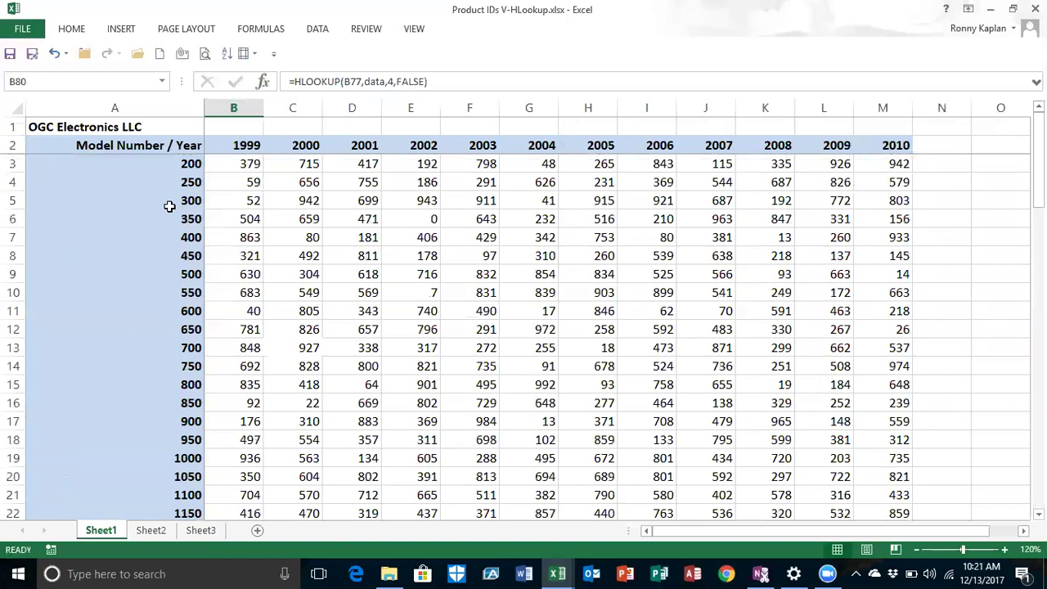
{"action": "left_click", "coordinate": [15, 200]}
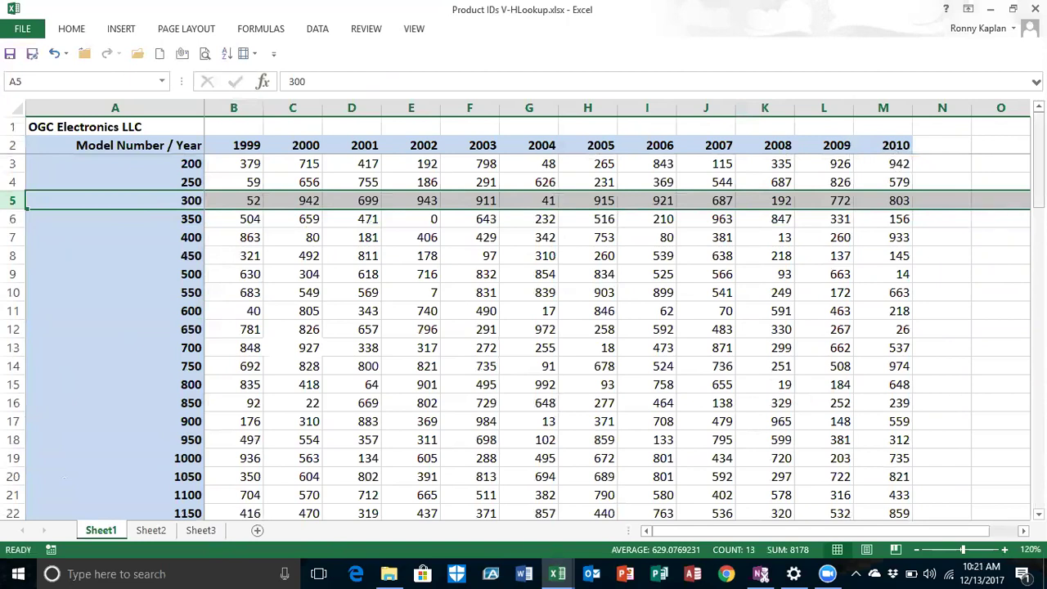
{"action": "left_click_drag", "start_coordinate": [1039, 160], "coordinate": [1039, 460]}
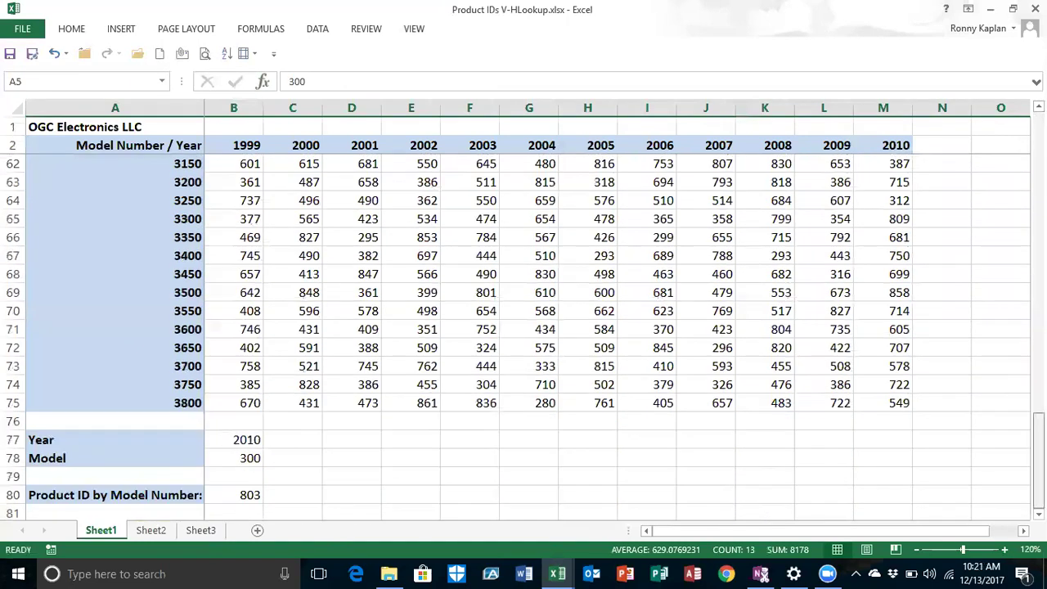
{"action": "left_click", "coordinate": [242, 495]}
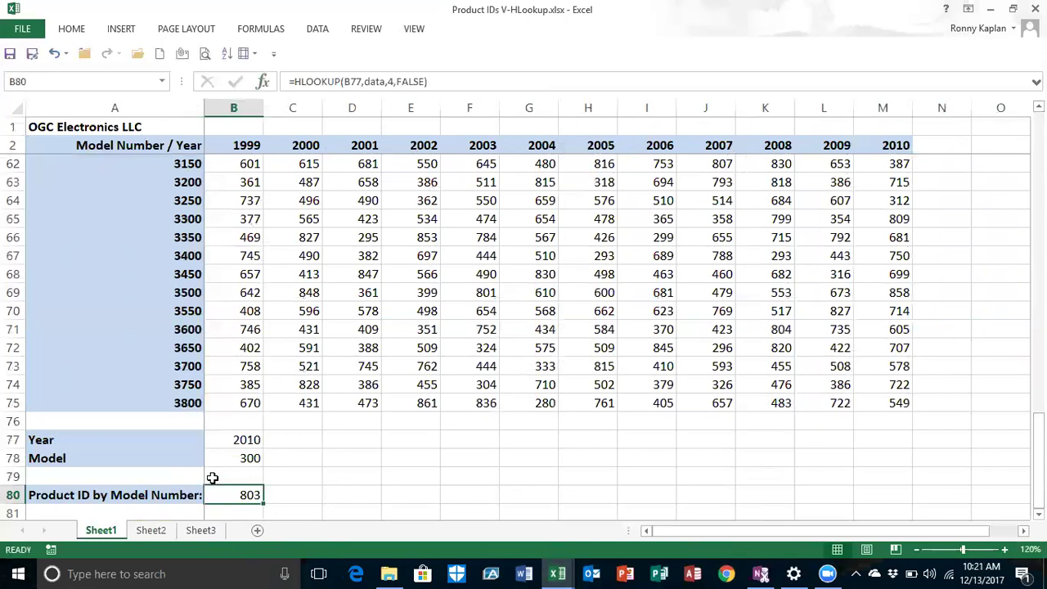
- Set the Year entry in B77 to 2000
{"action": "left_click", "coordinate": [240, 438]}
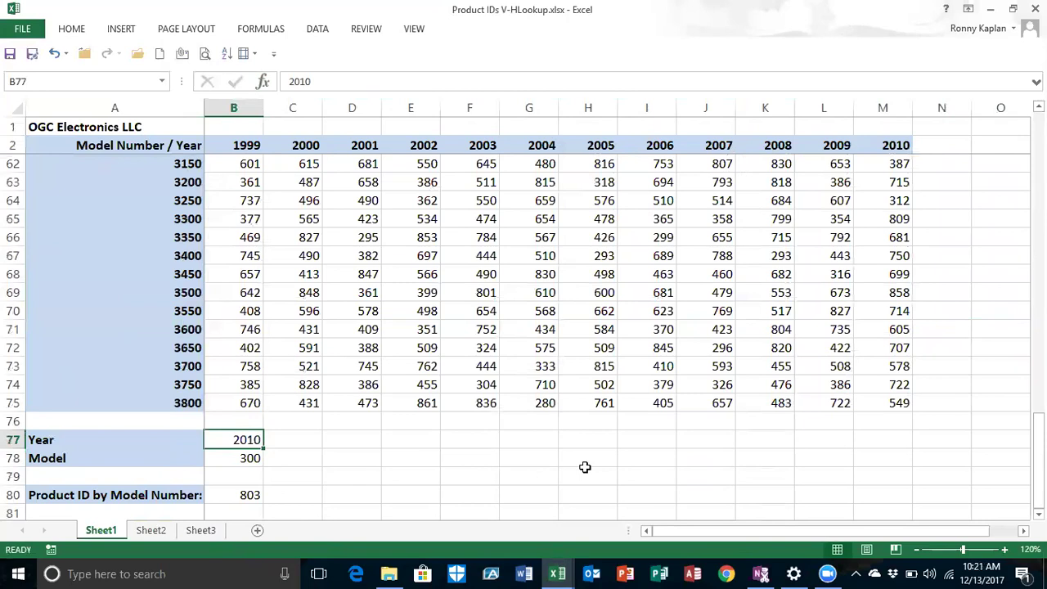
{"action": "type", "text": "000"}
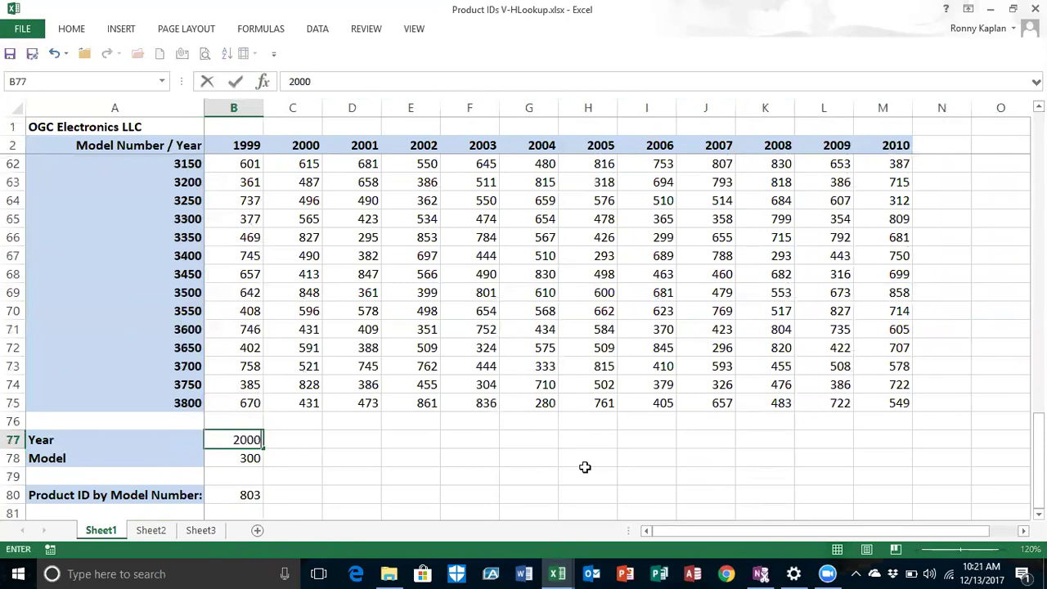
{"action": "key", "text": "Return"}
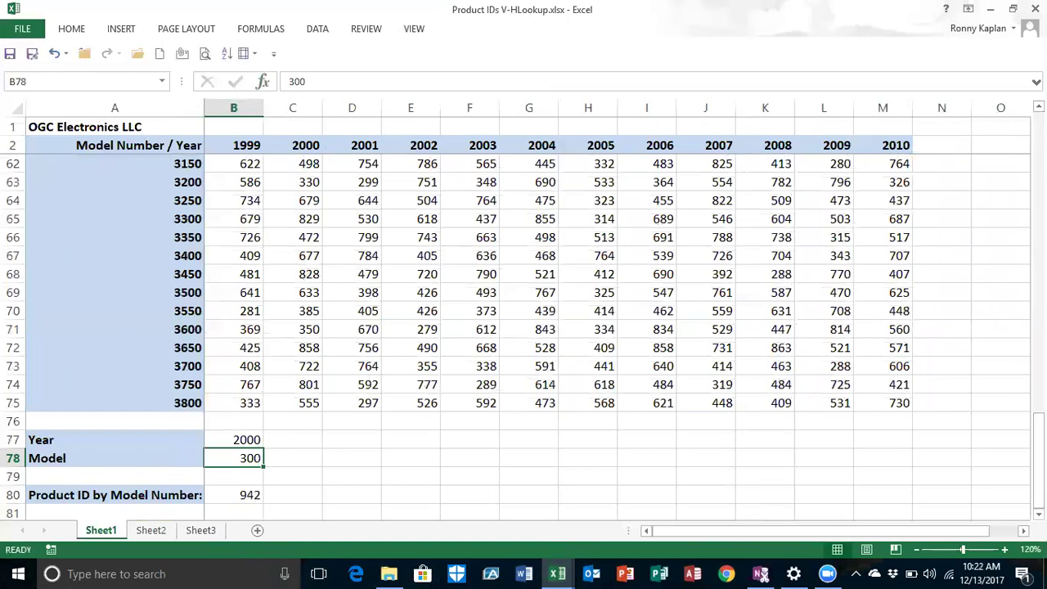
- Compare the product ID for model 300 in the 2000 column with the HLOOKUP result
{"action": "left_click_drag", "start_coordinate": [1037, 458], "coordinate": [1038, 160]}
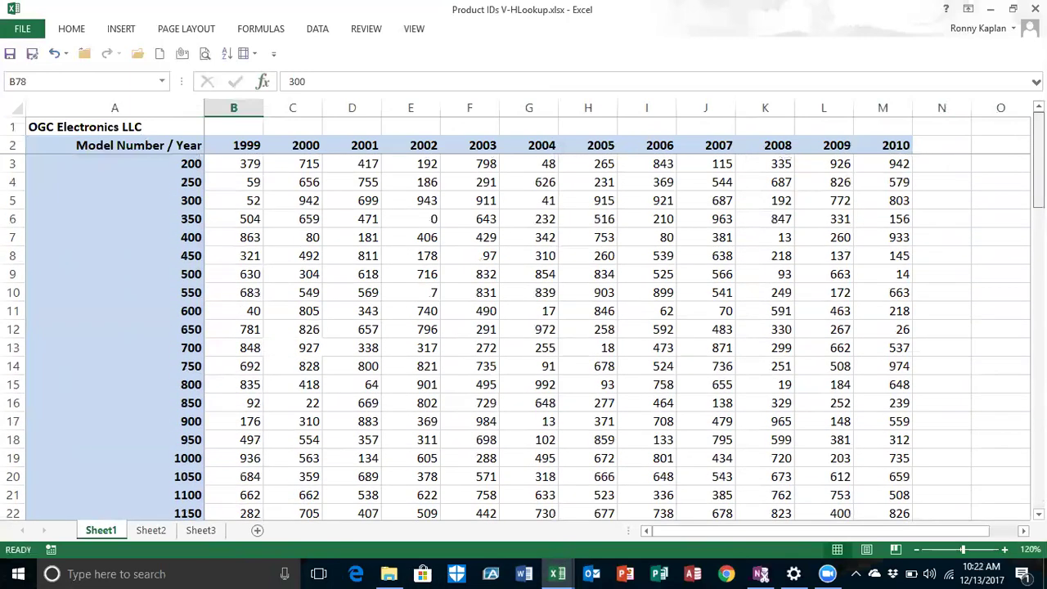
{"action": "left_click", "coordinate": [311, 201]}
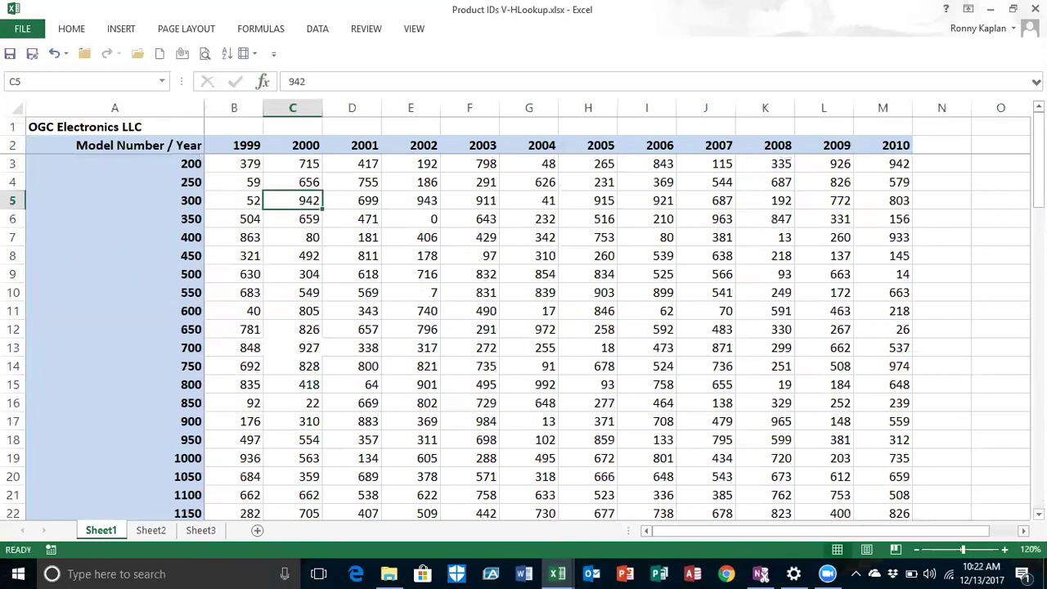
{"action": "left_click_drag", "start_coordinate": [1038, 160], "coordinate": [1037, 462]}
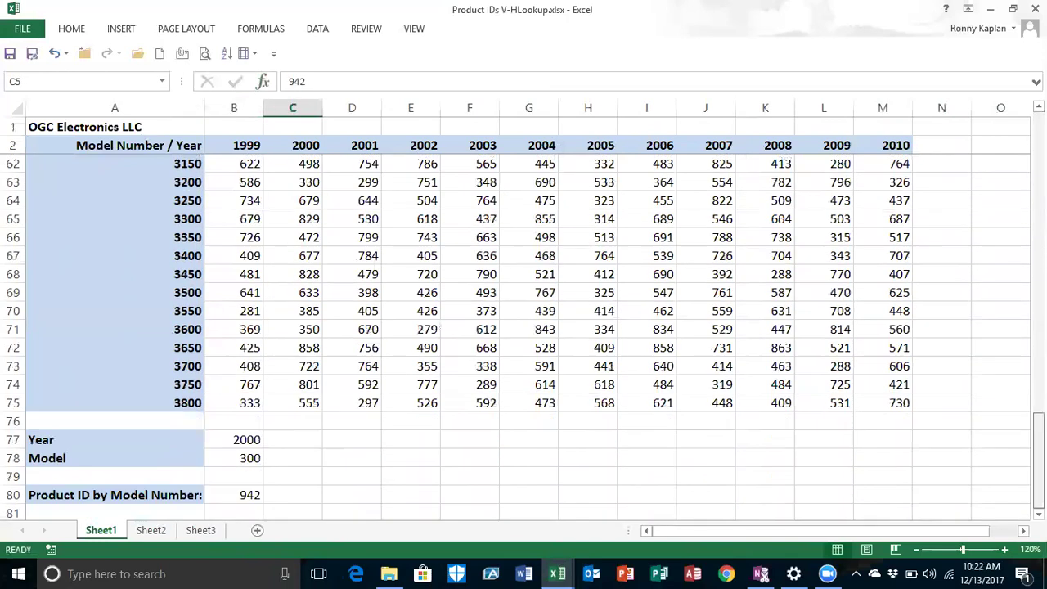
- Set the Model entry in B78 to 3800
{"action": "left_click", "coordinate": [258, 464]}
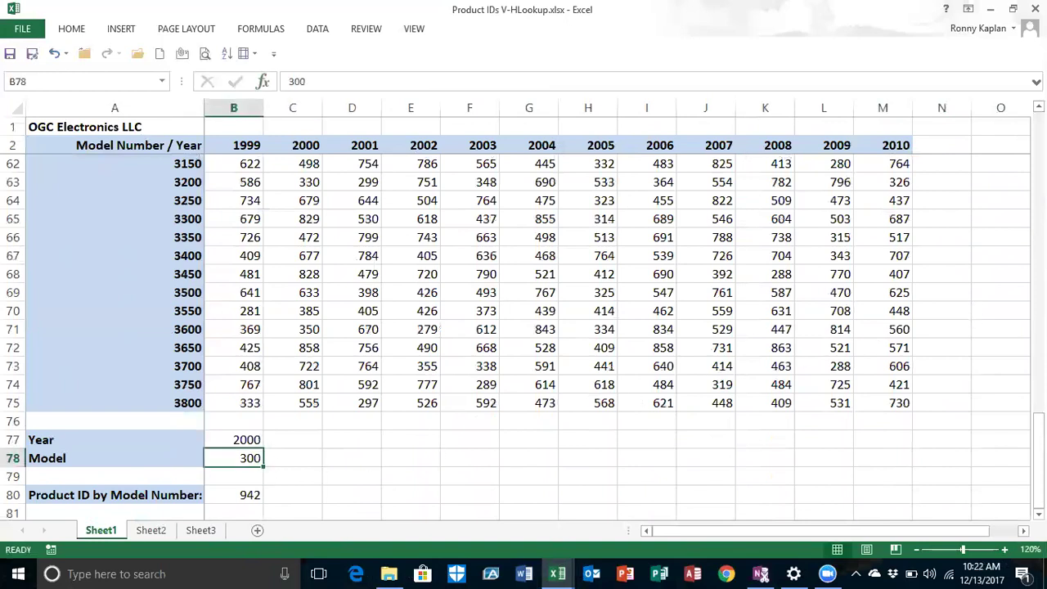
{"action": "type", "text": "3800"}
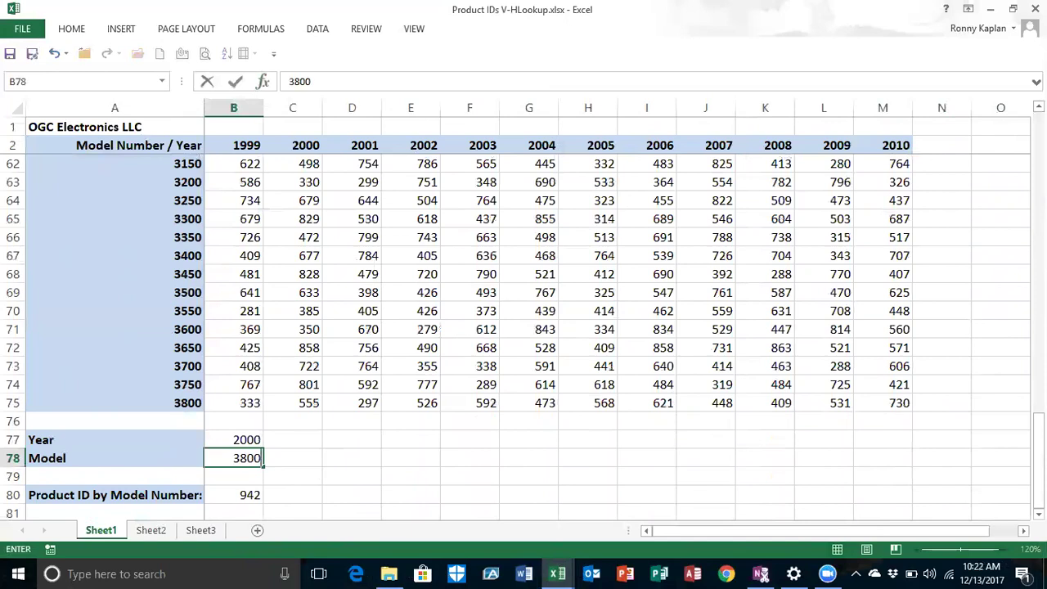
{"action": "key", "text": "Return"}
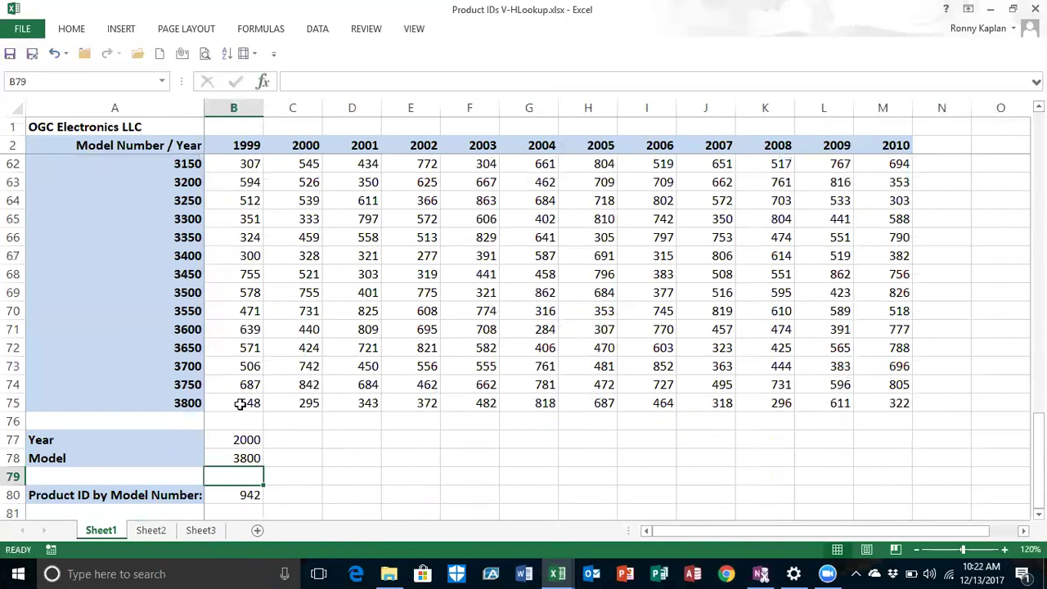
- Edit the HLOOKUP in B80, replacing its fixed row index number with a MATCH function that looks up the model in B78
{"action": "left_click", "coordinate": [250, 494]}
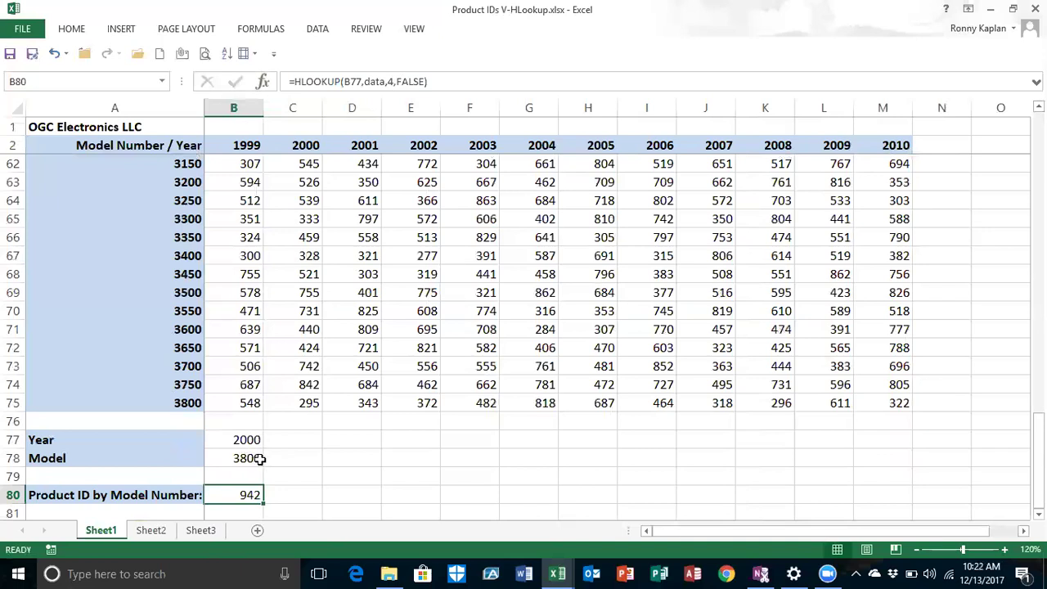
{"action": "left_click", "coordinate": [263, 83]}
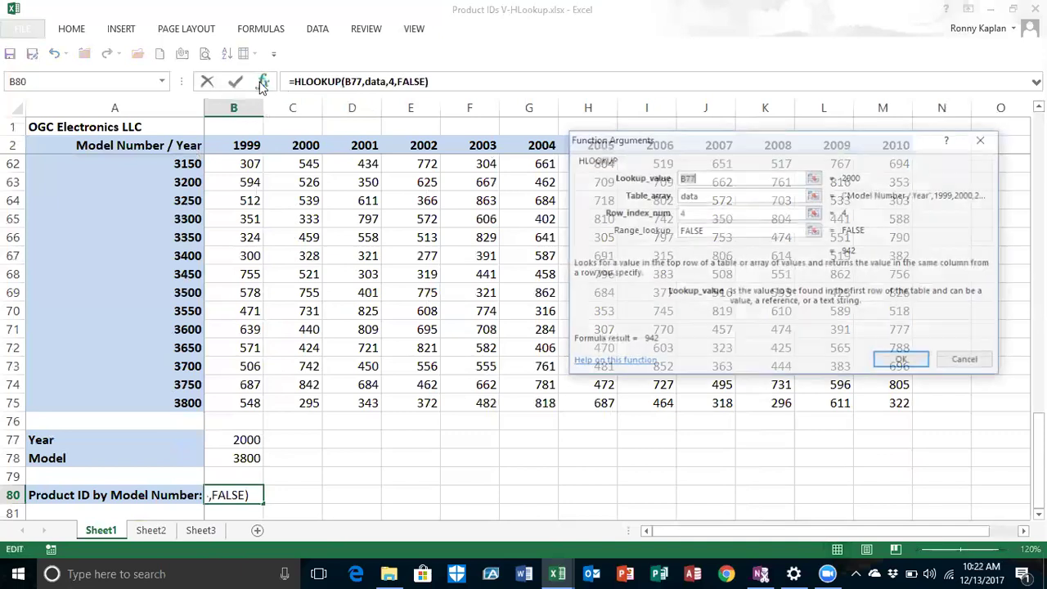
{"action": "left_click", "coordinate": [695, 212]}
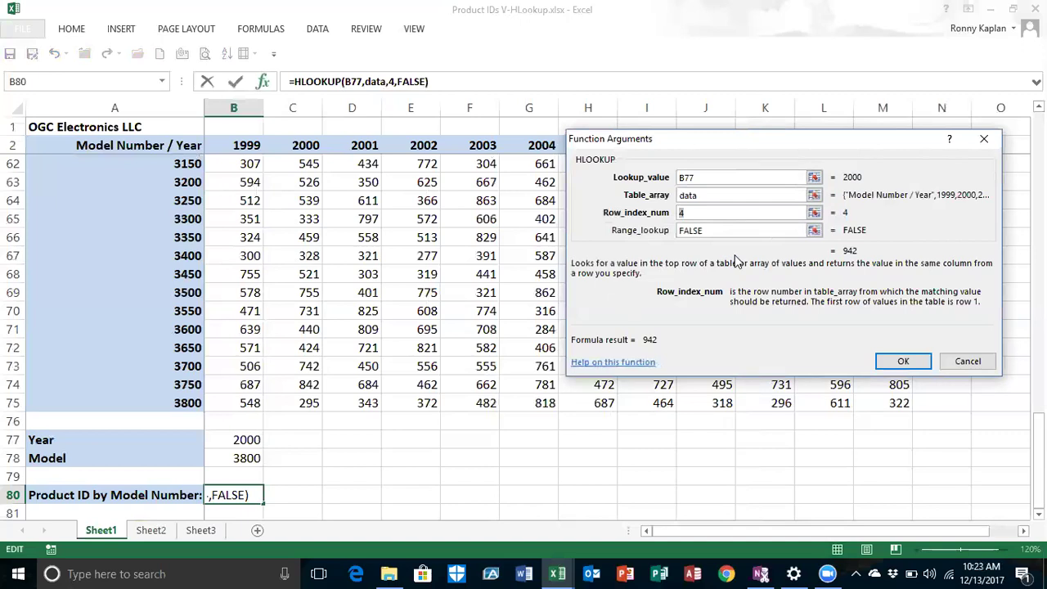
{"action": "type", "text": "match"}
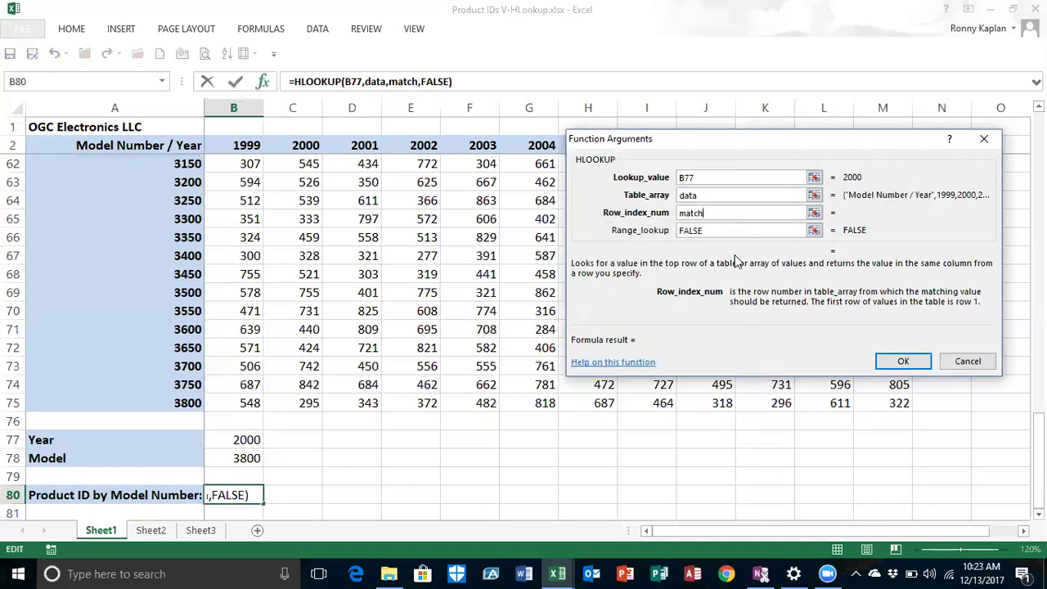
{"action": "type", "text": "("}
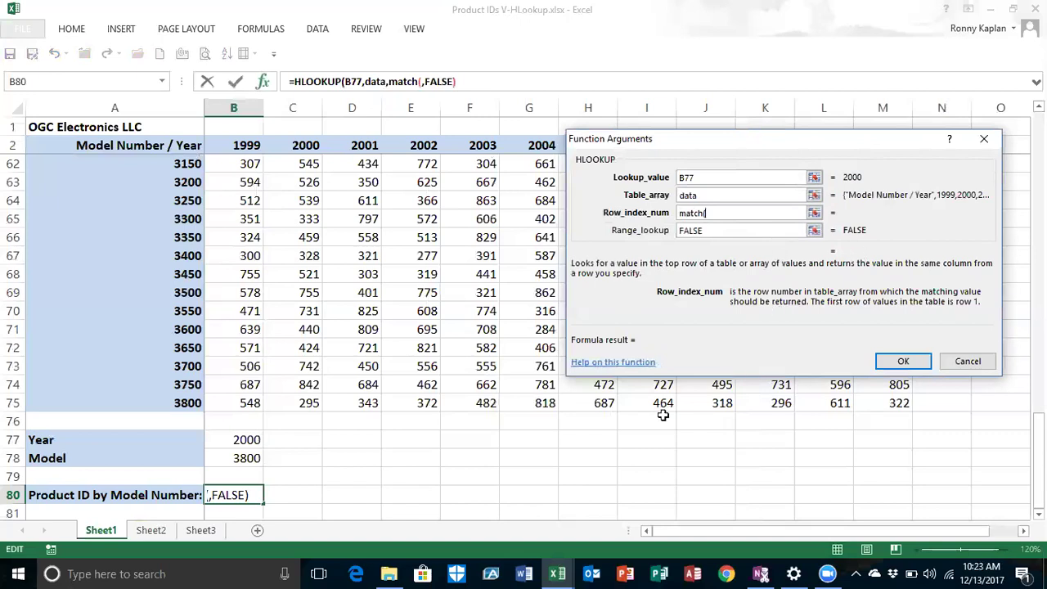
{"action": "left_click", "coordinate": [247, 456]}
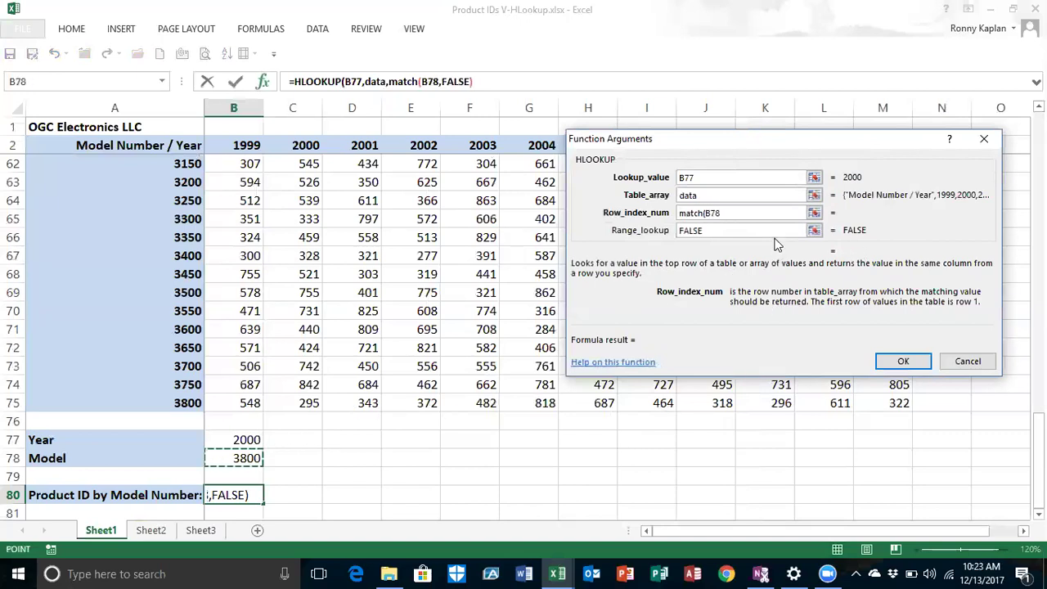
{"action": "key", "text": "F8"}
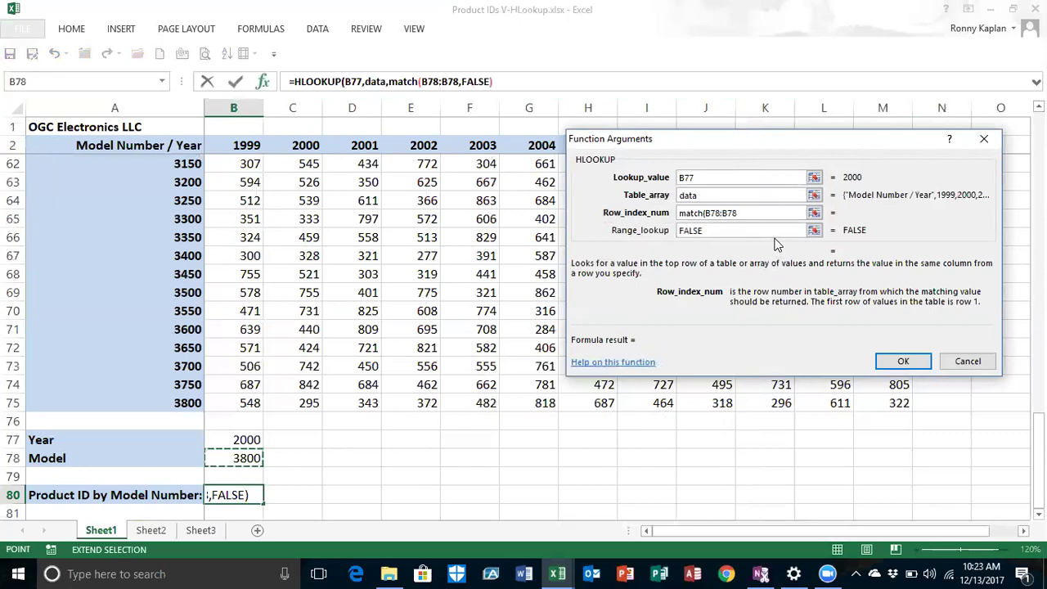
{"action": "key", "text": "BackSpace"}
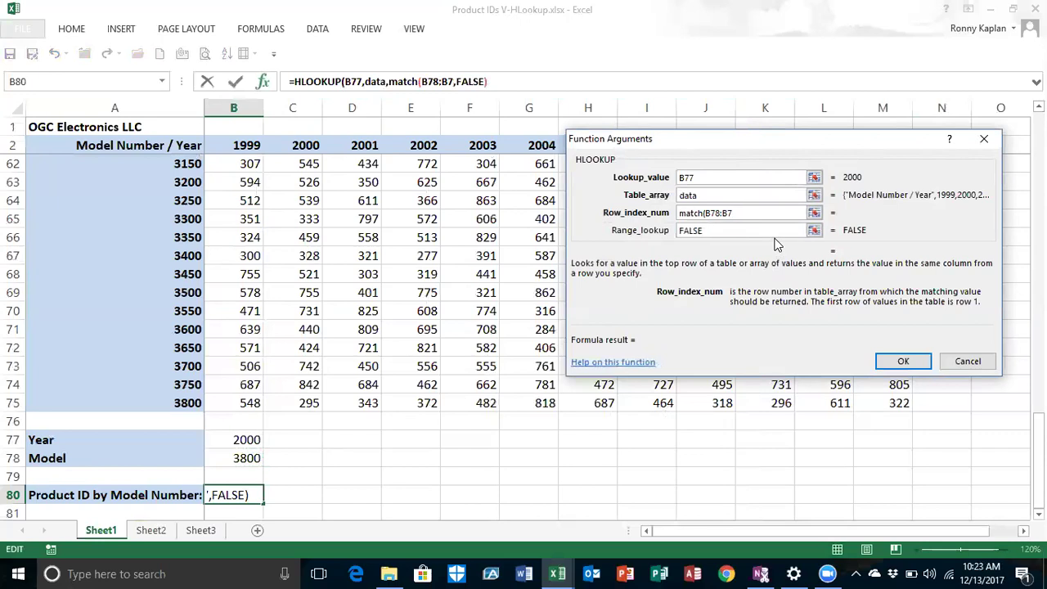
{"action": "type", "text": ","}
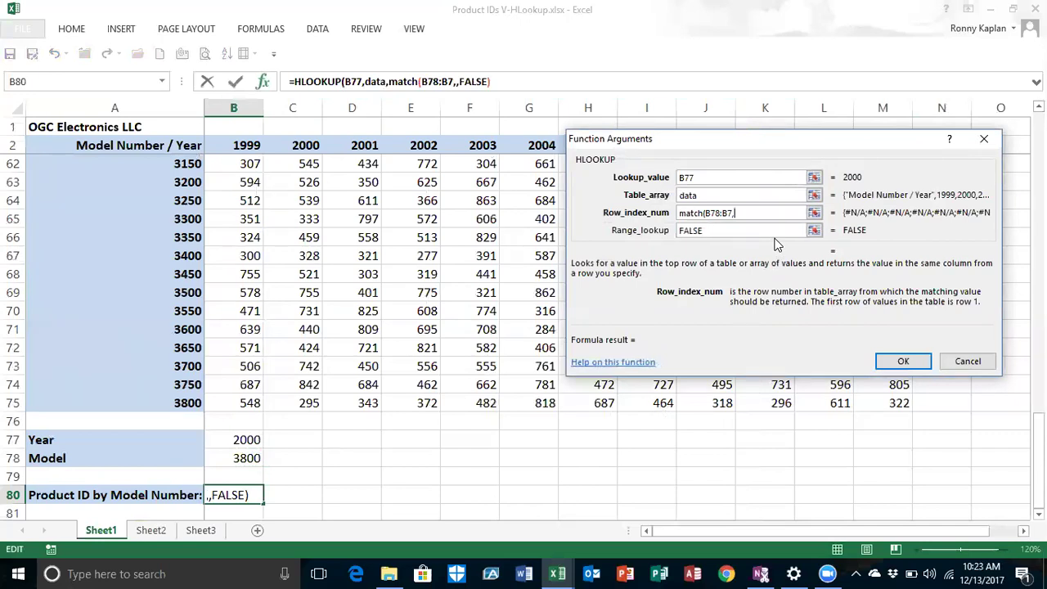
{"action": "key", "text": "BackSpace"}
{"action": "key", "text": "BackSpace"}
{"action": "key", "text": "BackSpace"}
{"action": "key", "text": "BackSpace"}
- Complete the row index MATCH in B80 with the range A2:A75 and compare the result with model 3800's product ID in the 2000 column
{"action": "type", "text": ","}
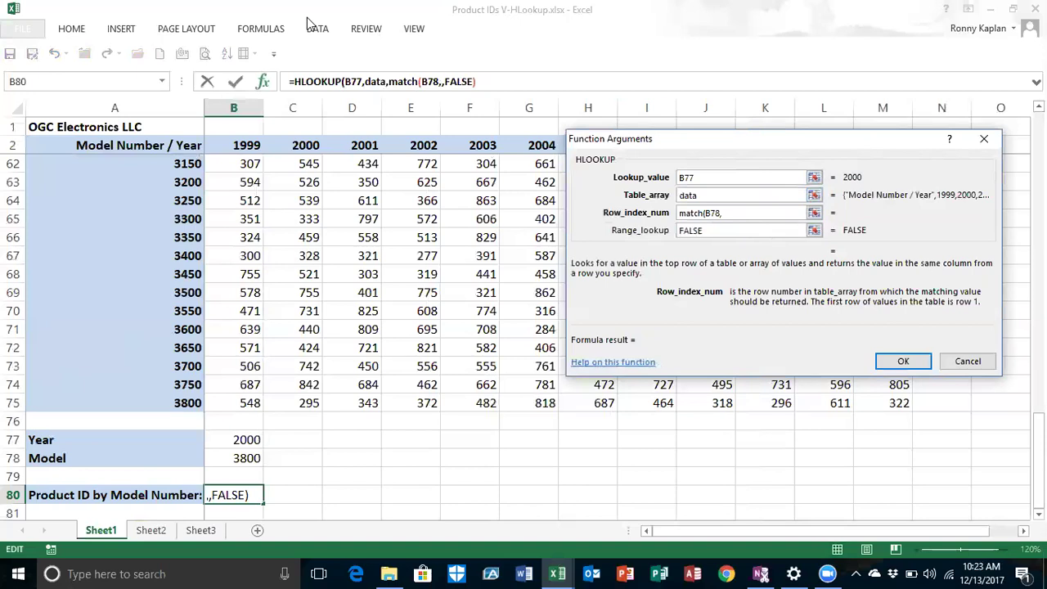
{"action": "type", "text": "a2"}
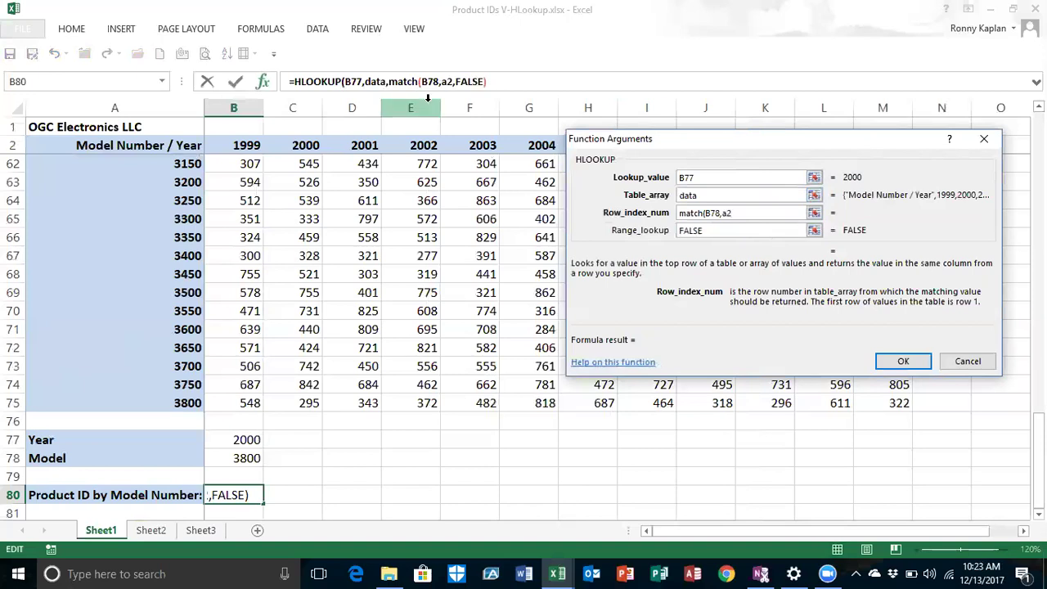
{"action": "type", "text": ":a75"}
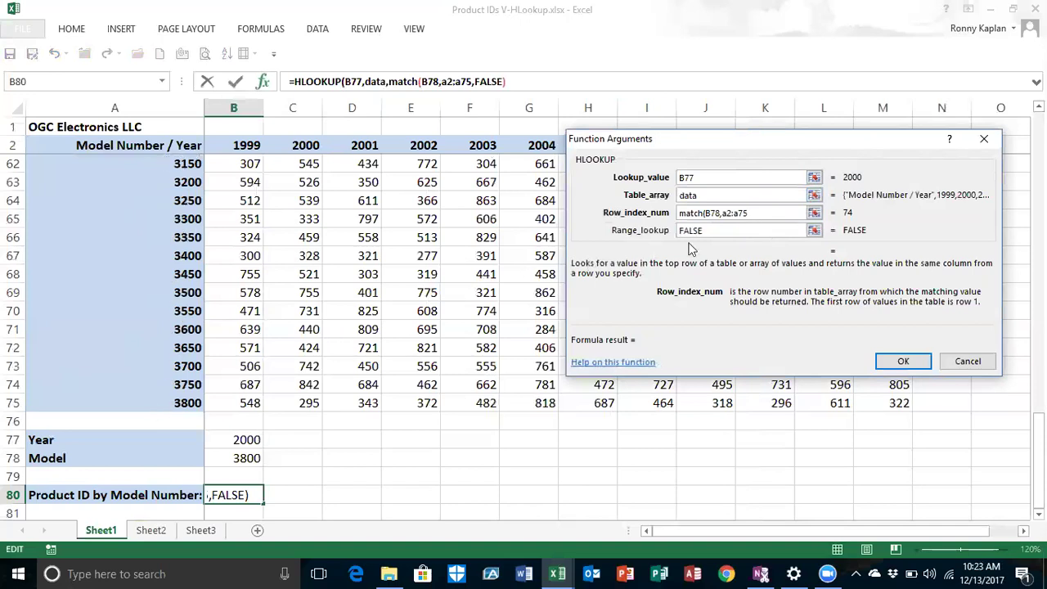
{"action": "type", "text": ")"}
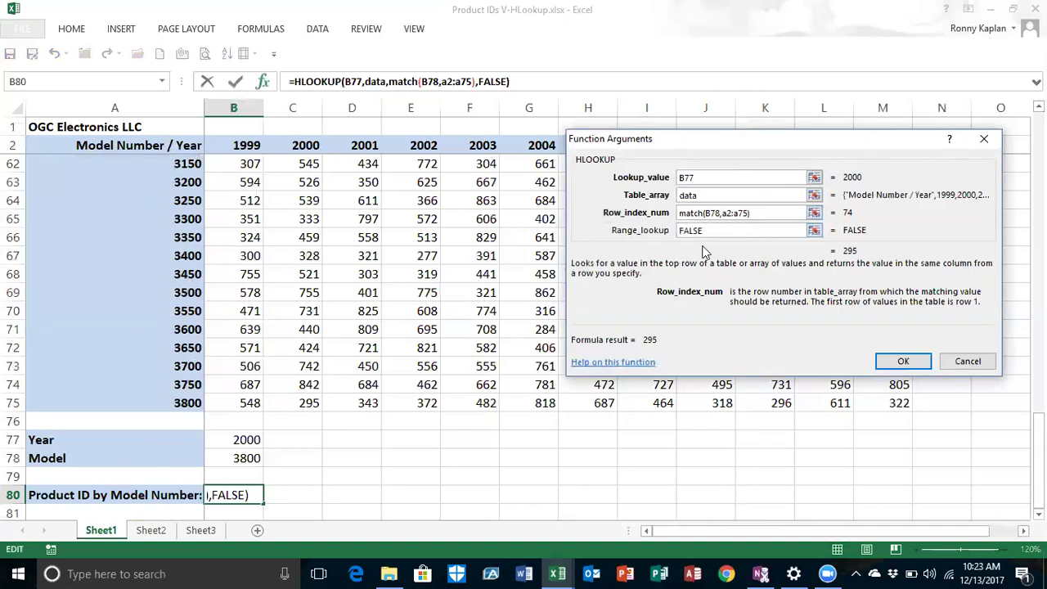
{"action": "left_click", "coordinate": [902, 361]}
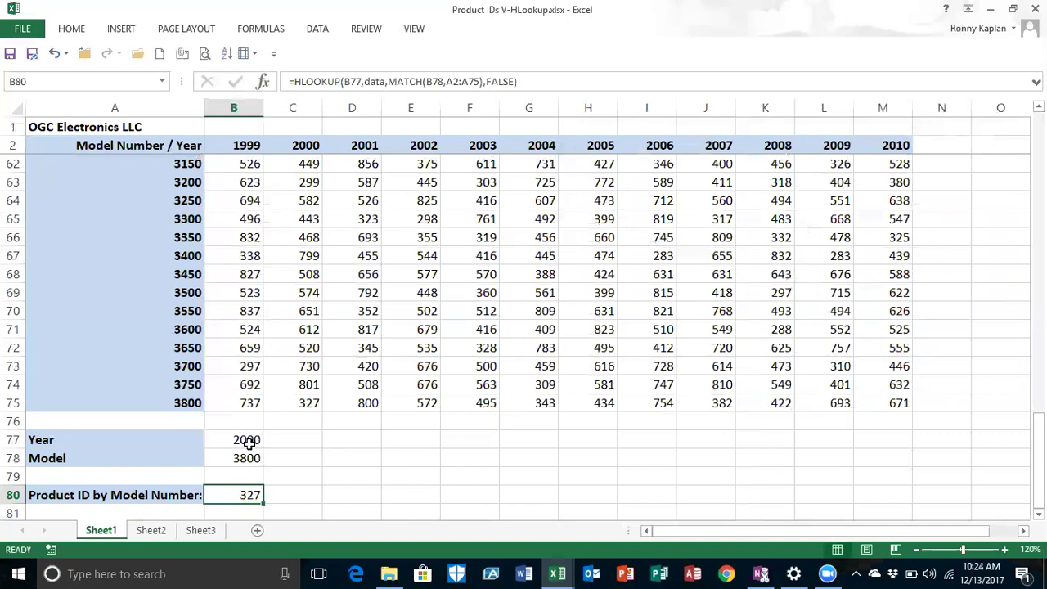
{"action": "left_click", "coordinate": [304, 401]}
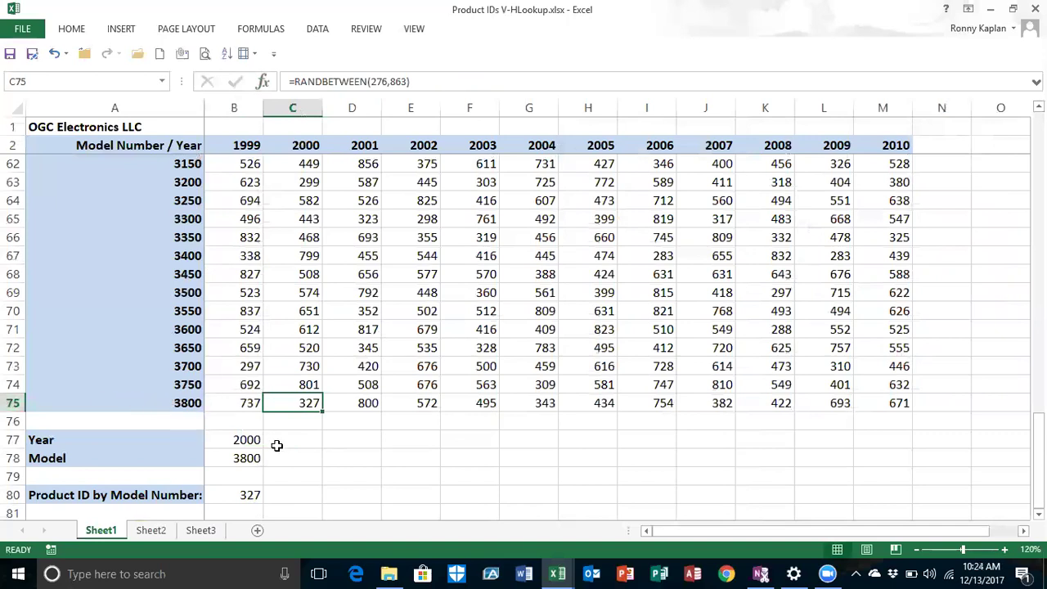
{"action": "left_click", "coordinate": [249, 493]}
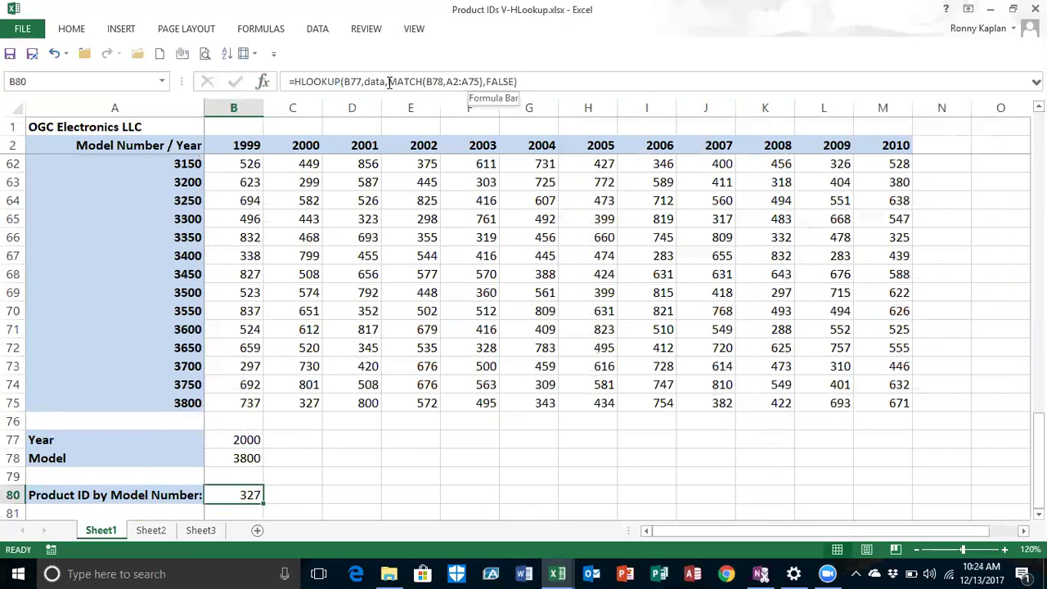
- Set the Year entry in B77 to 2005 and the Model entry in B78 to 3200
{"action": "left_click", "coordinate": [219, 439]}
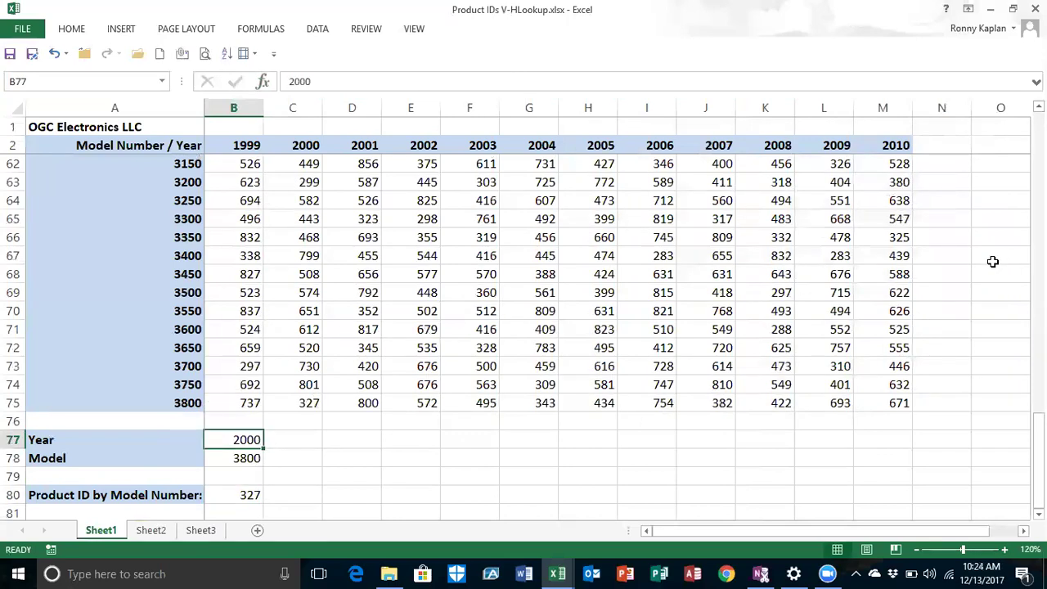
{"action": "type", "text": "2005"}
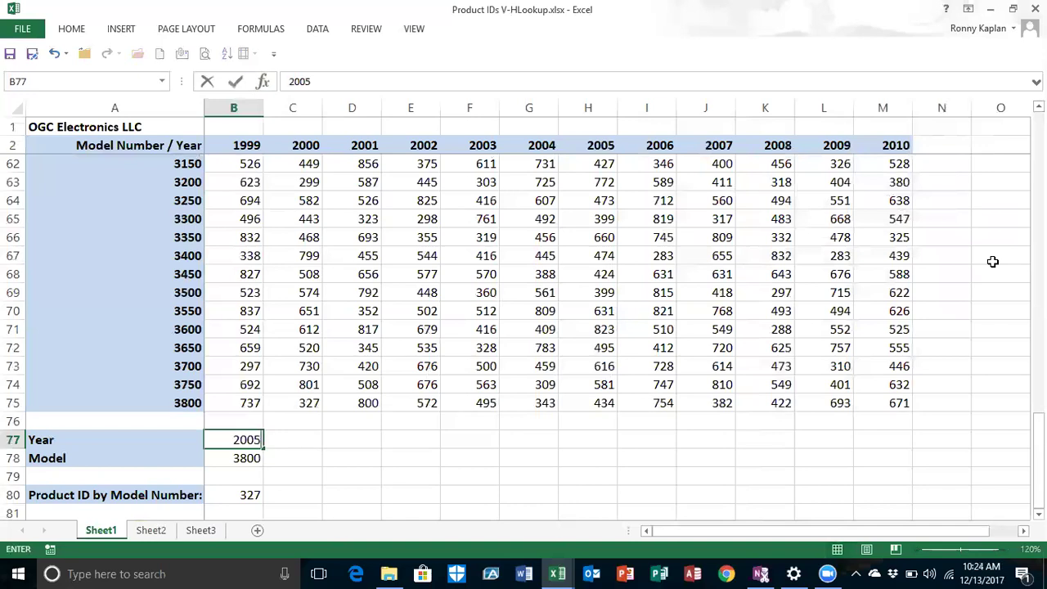
{"action": "key", "text": "Return"}
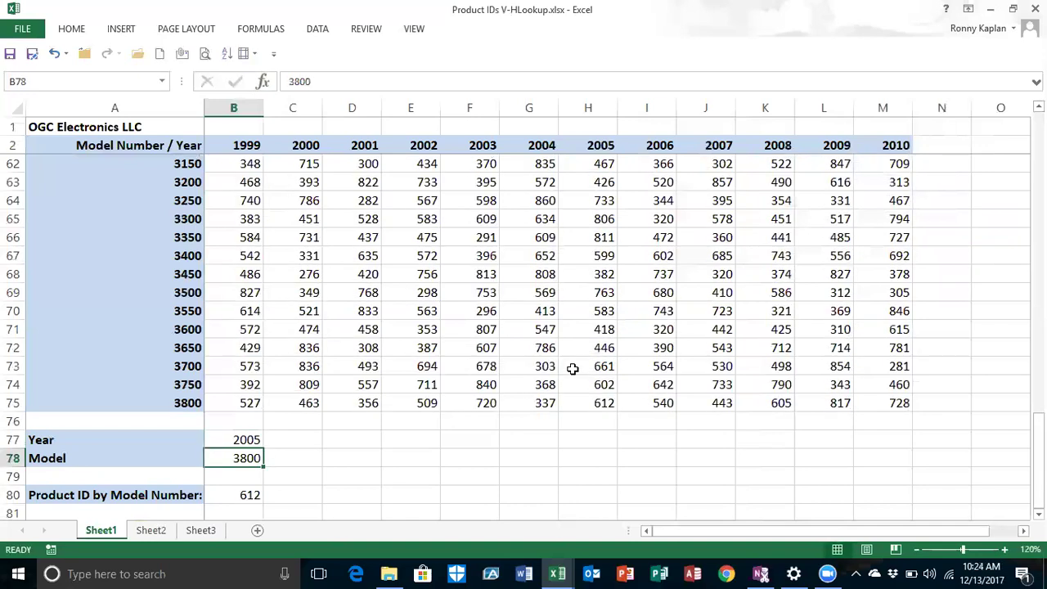
{"action": "type", "text": "3200"}
{"action": "key", "text": "Return"}
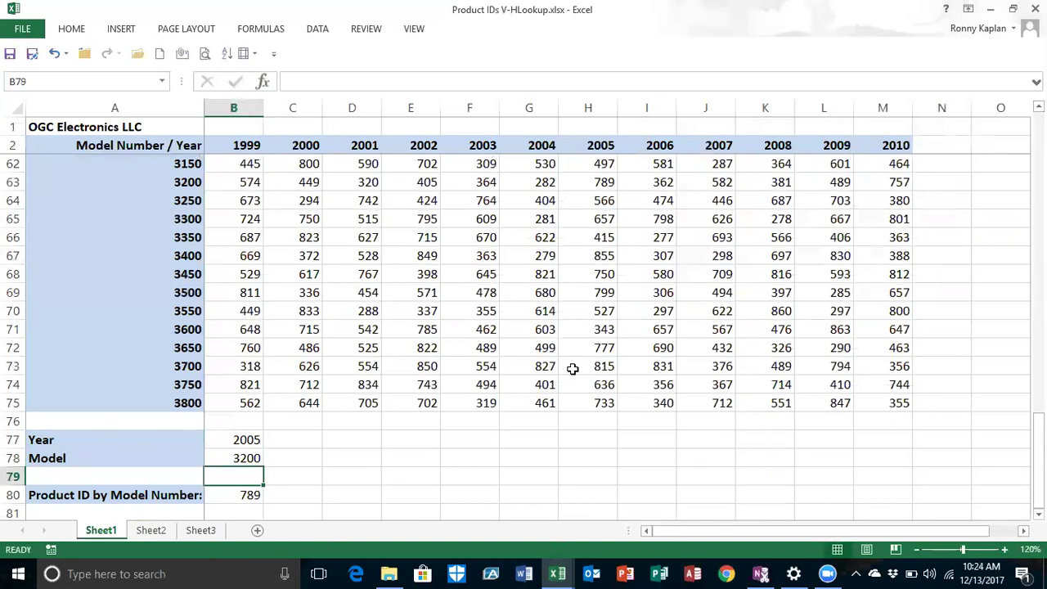
- Compare the product ID for model 3200 in the 2005 column with the HLOOKUP result in B80
{"action": "left_click", "coordinate": [13, 181]}
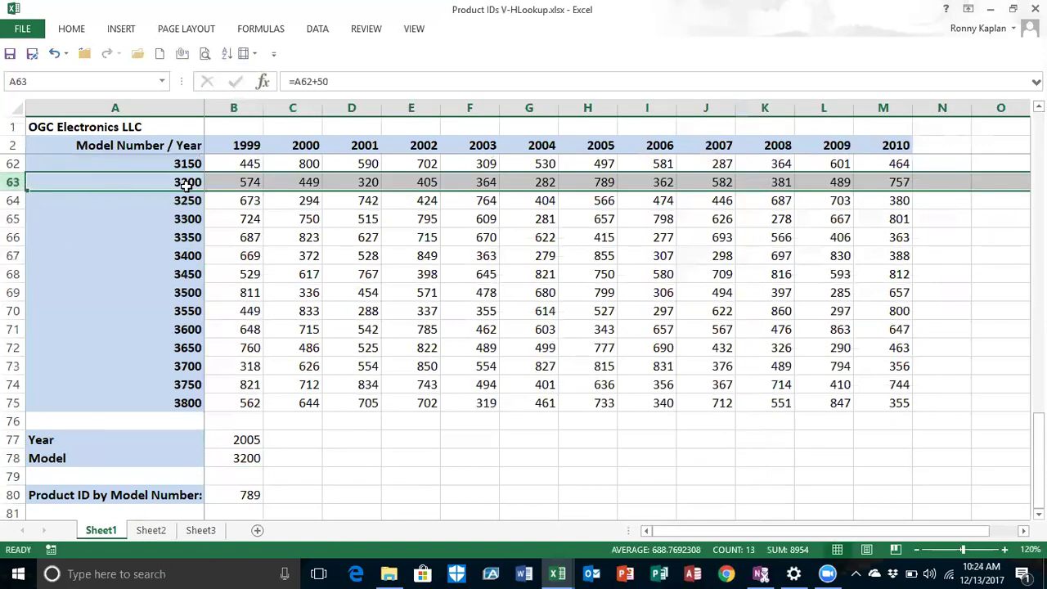
{"action": "left_click", "coordinate": [588, 182]}
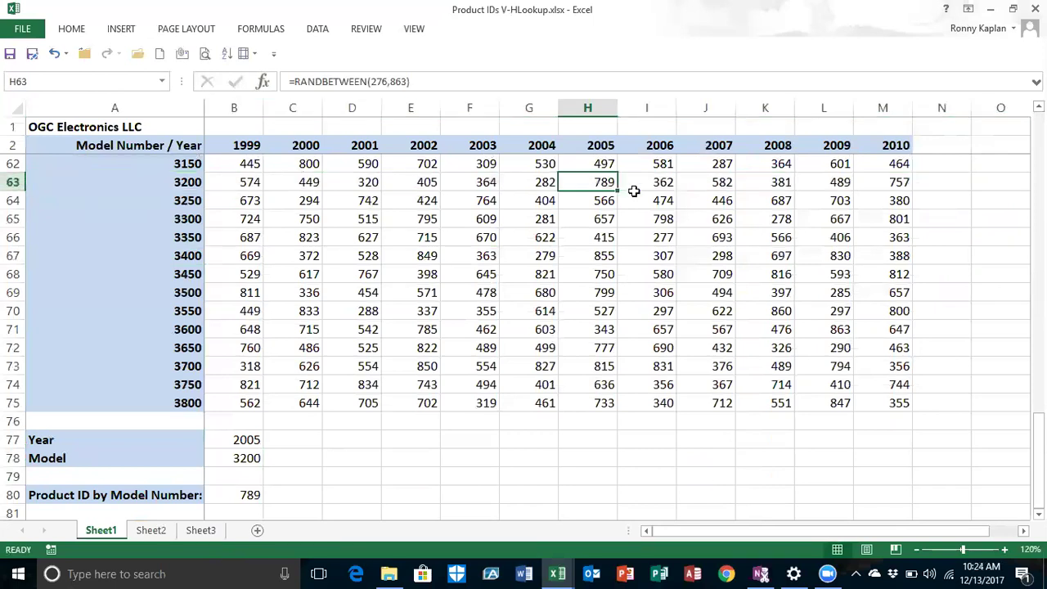
{"action": "left_click", "coordinate": [217, 497]}
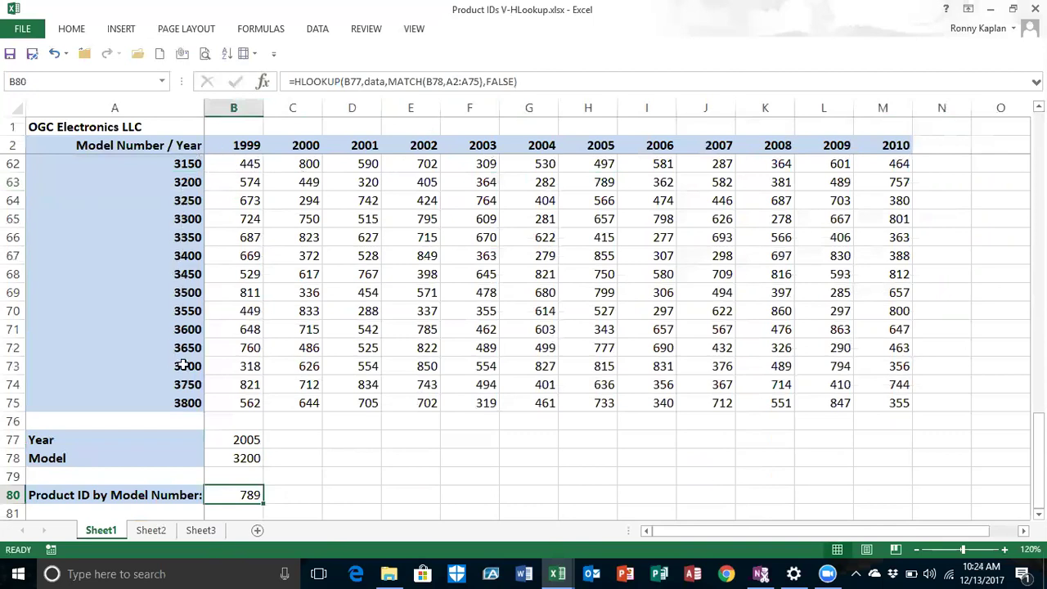
{"action": "left_click", "coordinate": [246, 461]}
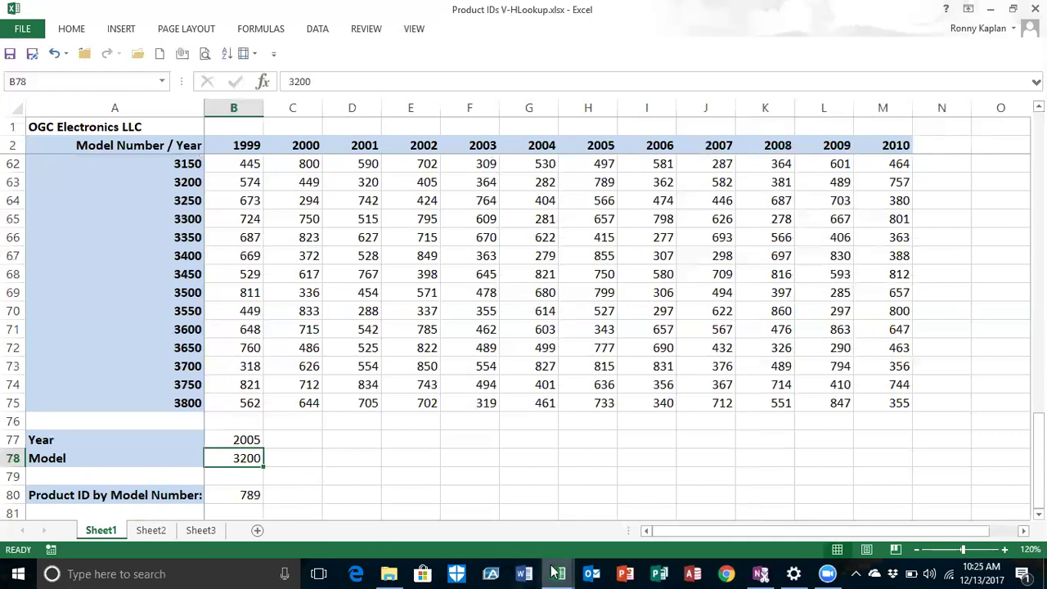
- Switch from the Product IDs workbook to the VLookup -Shipping.xlsx workbook
{"action": "mouse_move", "coordinate": [561, 573]}
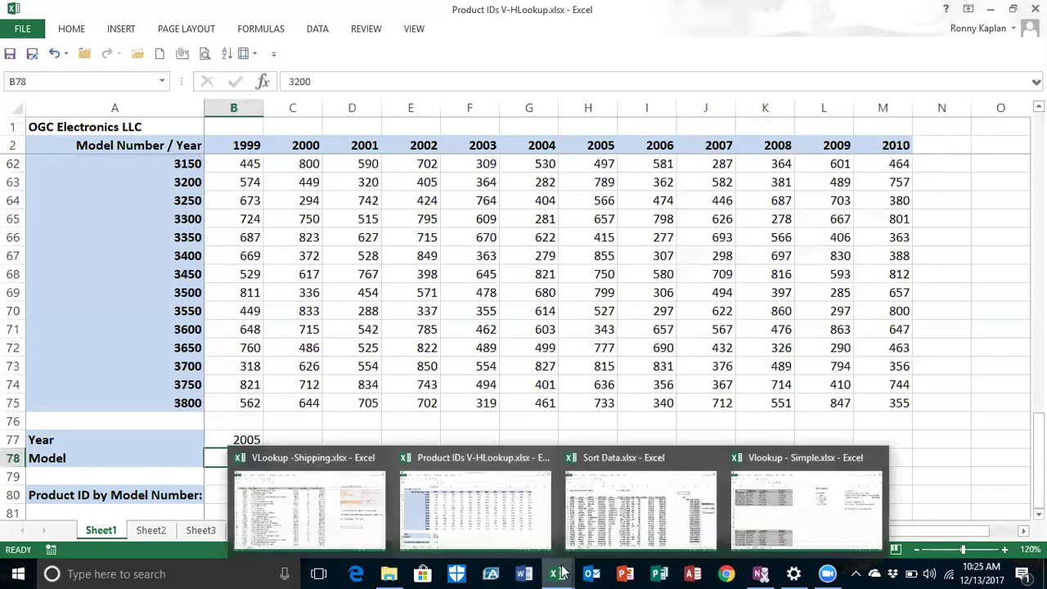
{"action": "left_click", "coordinate": [593, 536]}
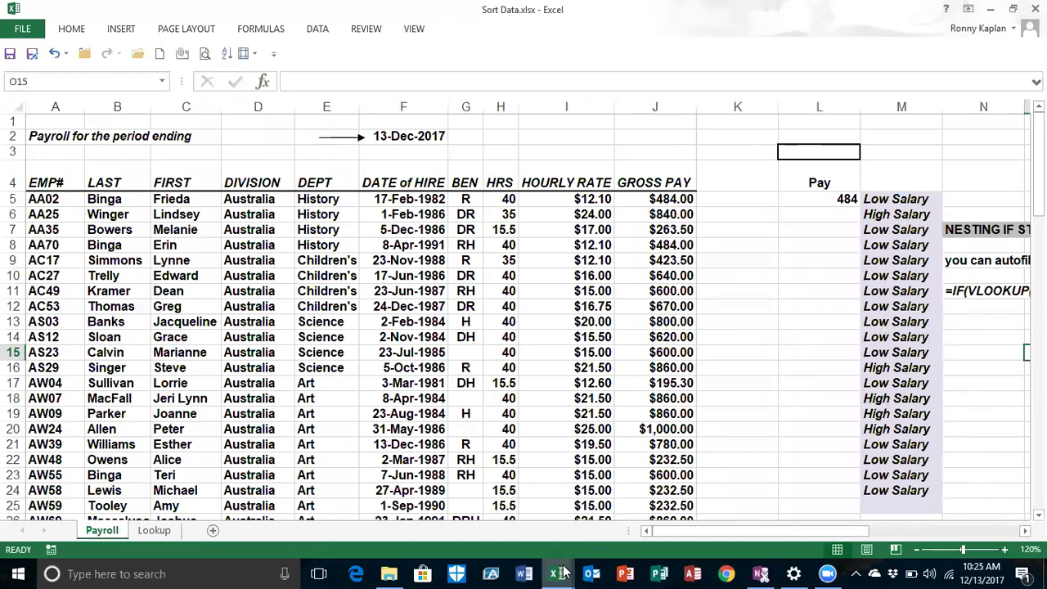
{"action": "mouse_move", "coordinate": [562, 573]}
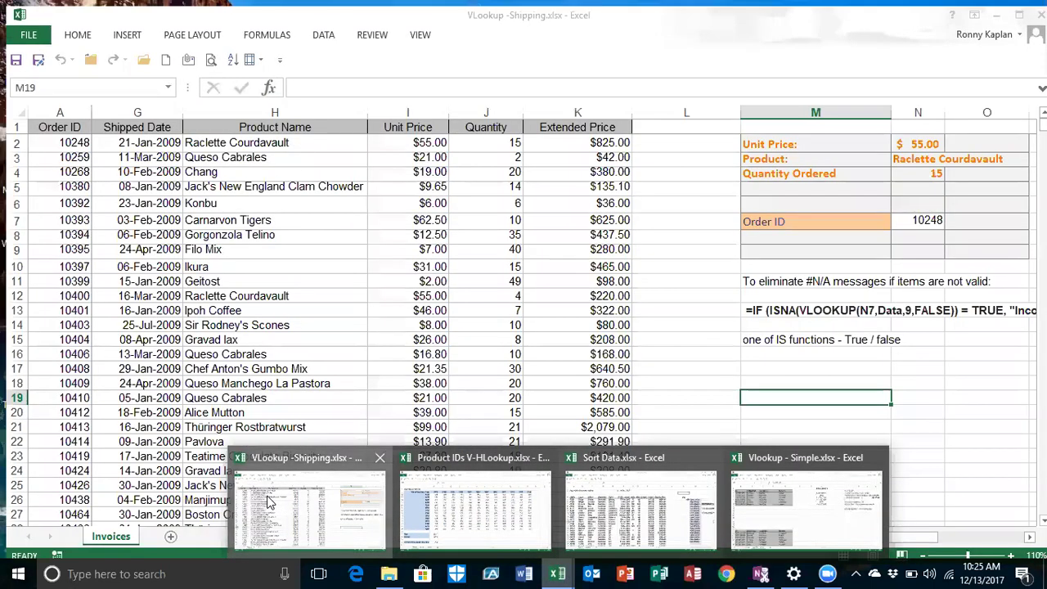
{"action": "left_click", "coordinate": [268, 496]}
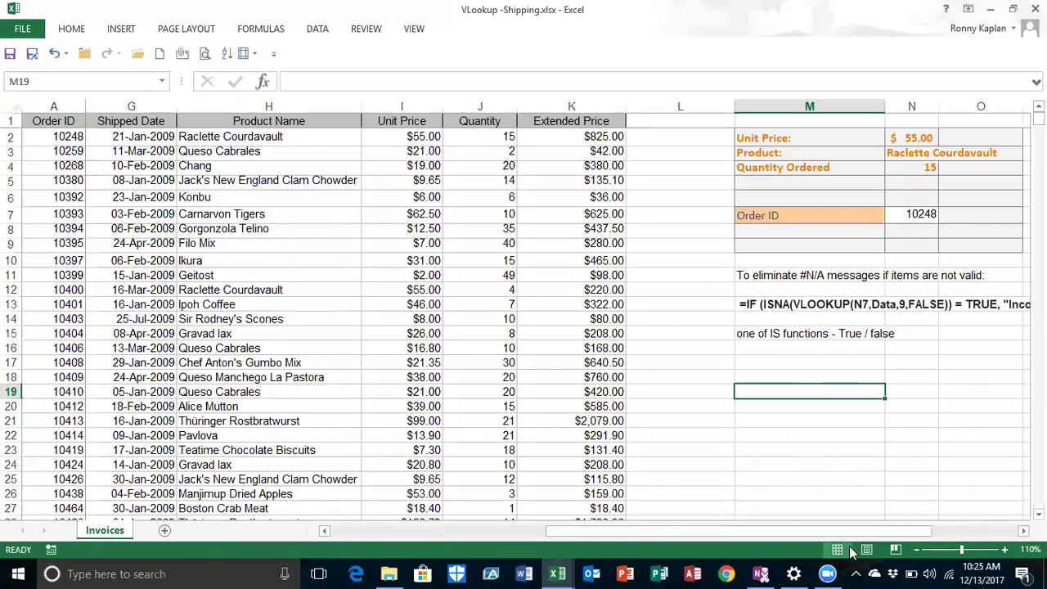
- Examine the records and columns of the Invoices table, then the order lookup block beside it
{"action": "left_click_drag", "start_coordinate": [841, 530], "coordinate": [595, 555]}
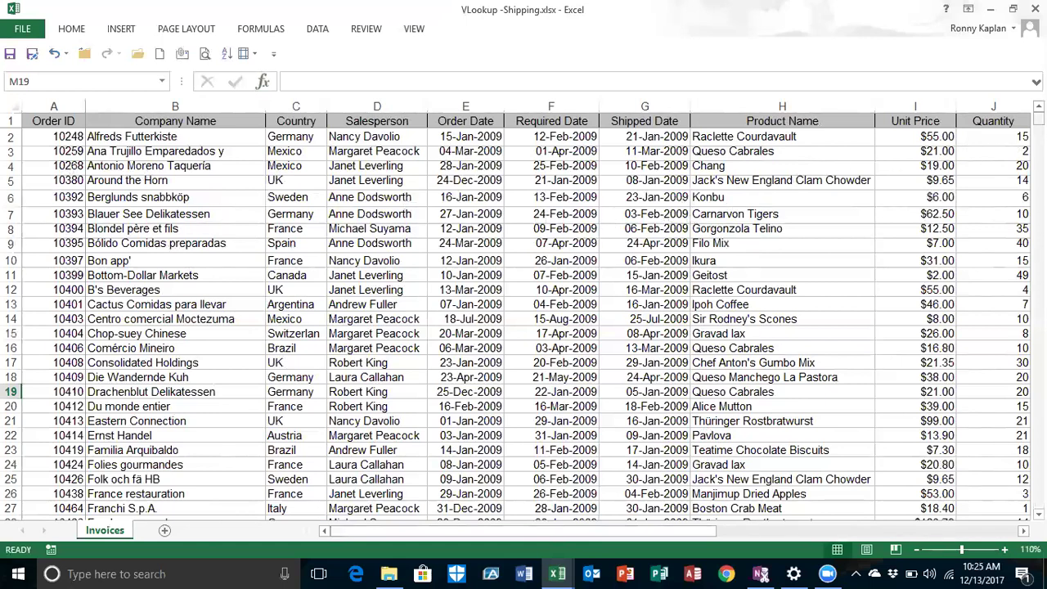
{"action": "scroll", "coordinate": [1012, 152], "scroll_direction": "down", "scroll_amount": 20}
{"action": "scroll", "coordinate": [1009, 123], "scroll_direction": "up", "scroll_amount": 20}
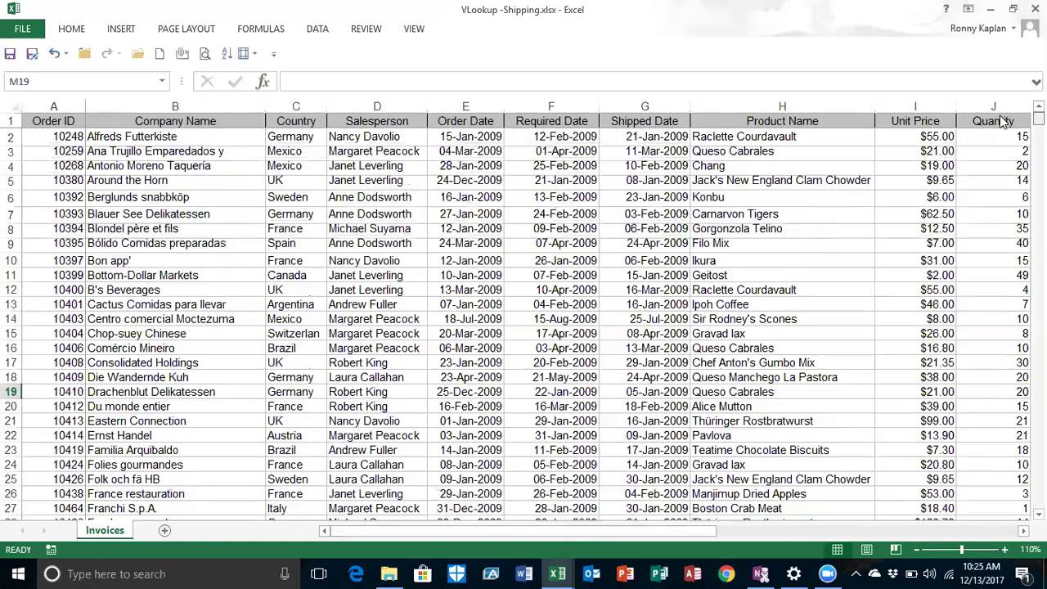
{"action": "scroll", "coordinate": [998, 127], "scroll_direction": "down", "scroll_amount": 4}
{"action": "scroll", "coordinate": [995, 132], "scroll_direction": "down", "scroll_amount": 18}
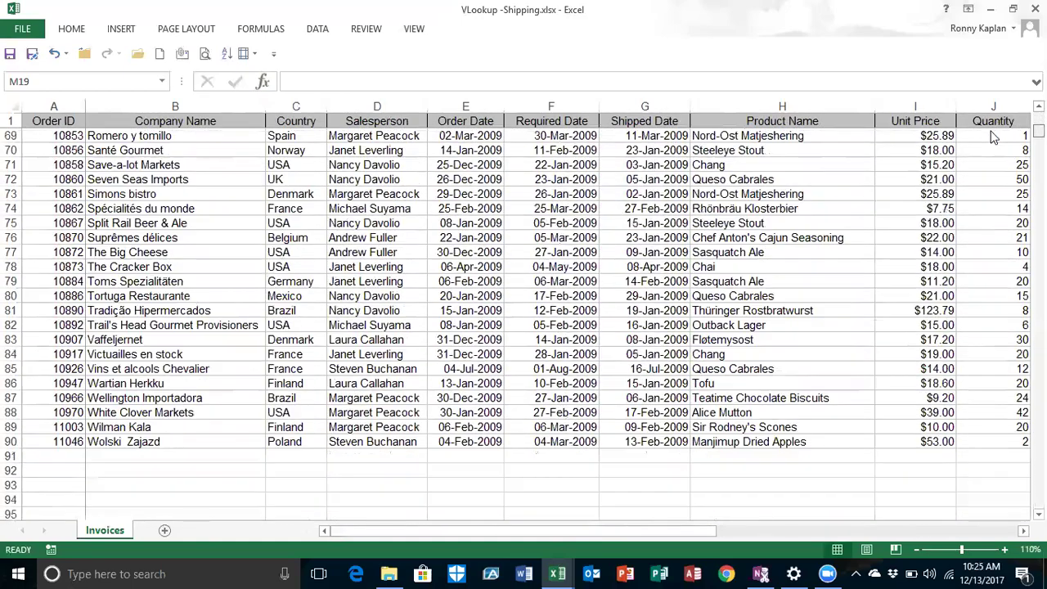
{"action": "scroll", "coordinate": [993, 136], "scroll_direction": "up", "scroll_amount": 20}
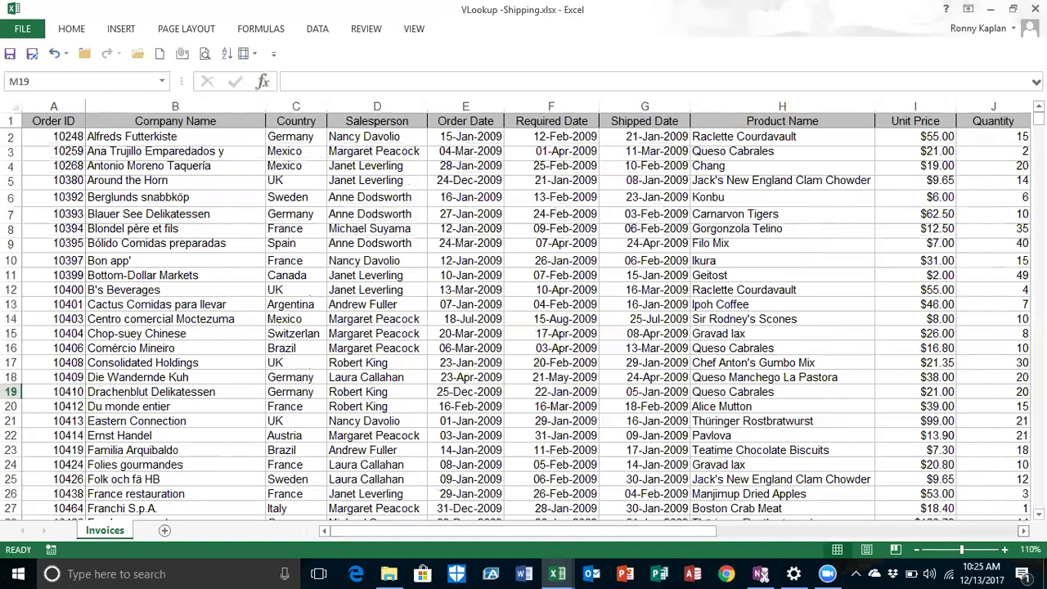
{"action": "scroll", "coordinate": [556, 317], "scroll_direction": "right", "scroll_amount": 5}
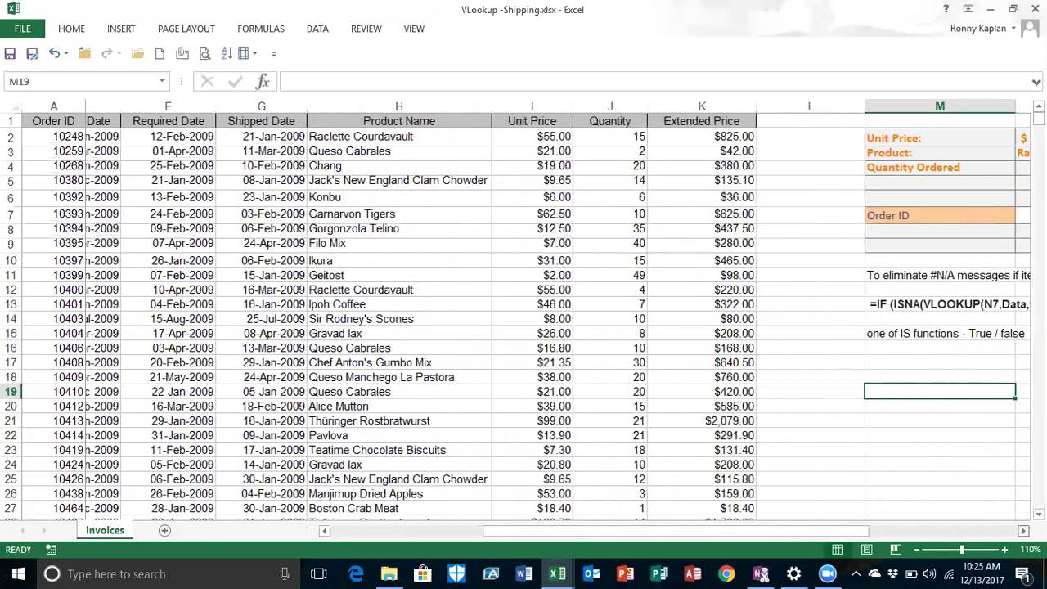
{"action": "scroll", "coordinate": [738, 267], "scroll_direction": "right", "scroll_amount": 4}
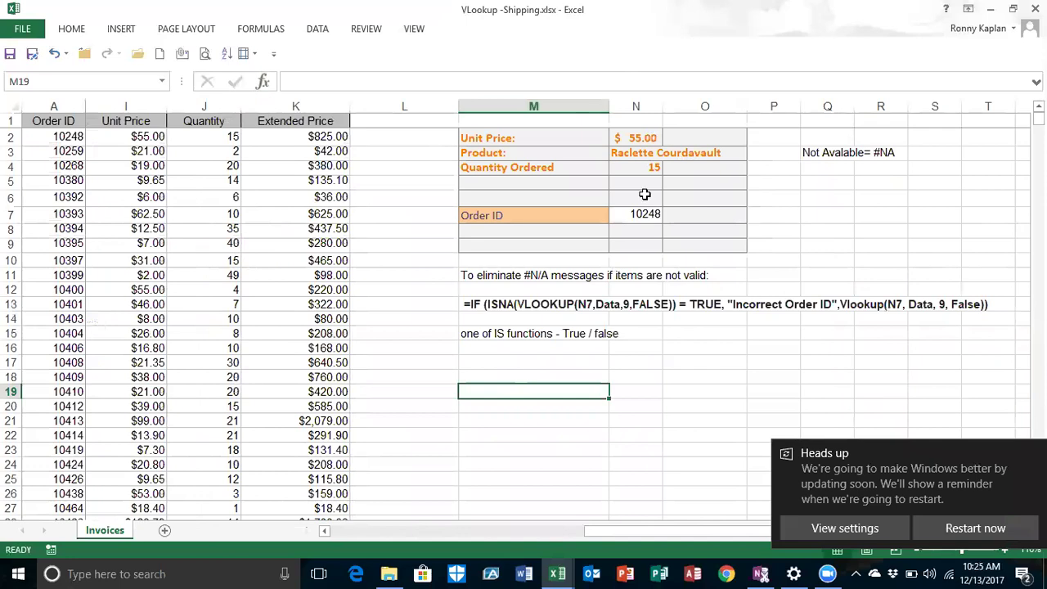
- Dismiss the Windows update notification and examine the Unit Price formula in N2, especially the VLOOKUP nested inside ISNA
{"action": "left_click", "coordinate": [624, 214]}
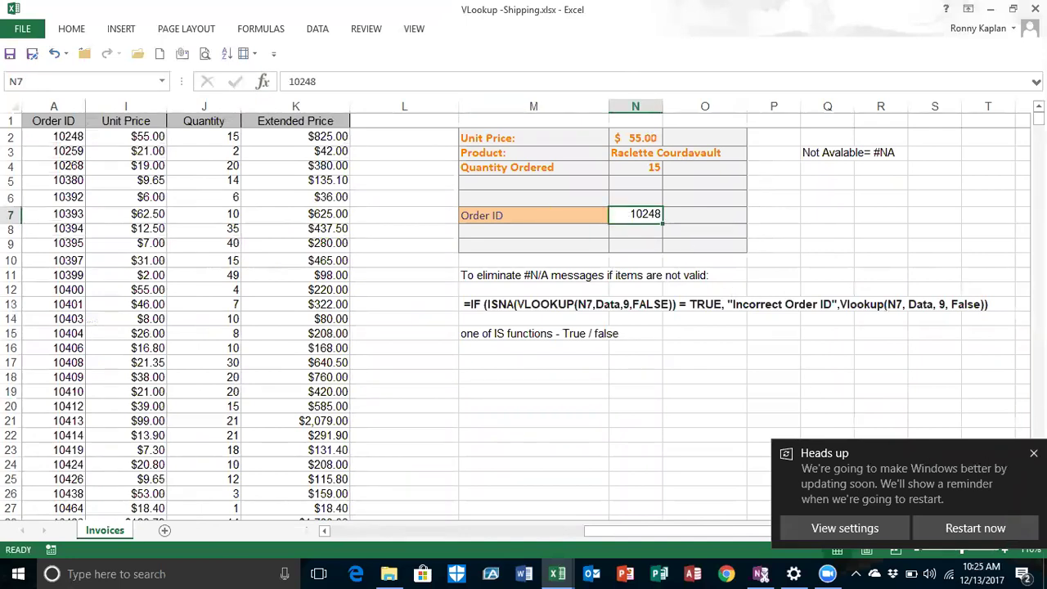
{"action": "left_click", "coordinate": [1034, 453]}
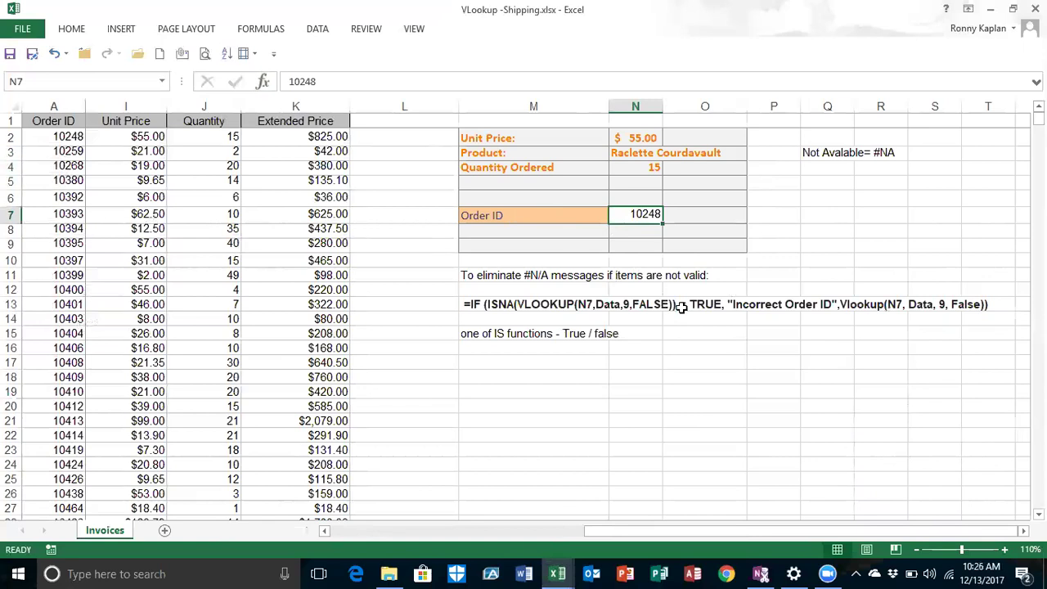
{"action": "left_click", "coordinate": [626, 138]}
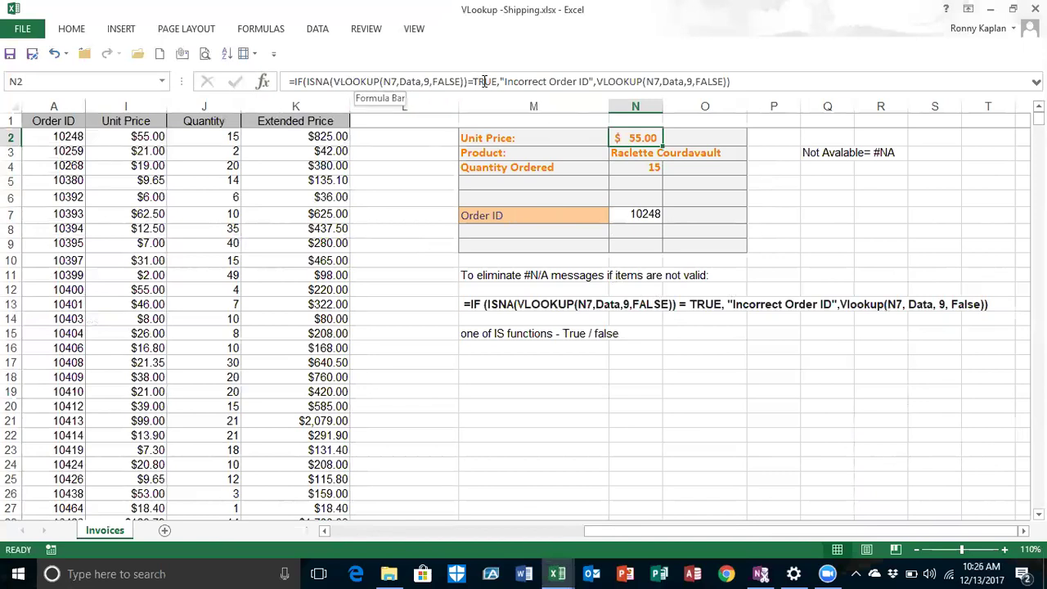
{"action": "left_click_drag", "start_coordinate": [332, 81], "coordinate": [470, 87]}
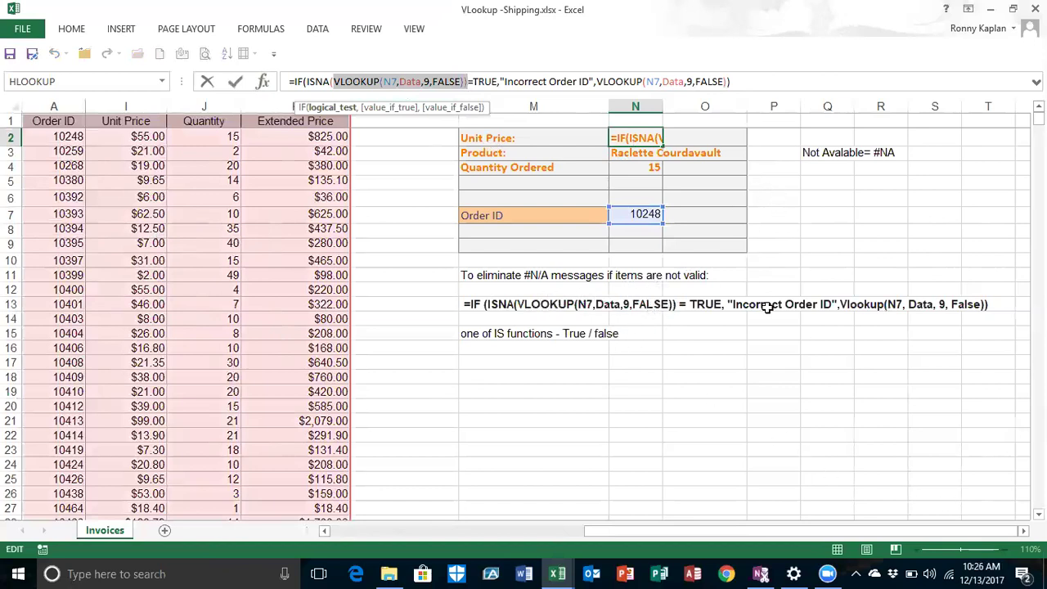
{"action": "left_click", "coordinate": [759, 167]}
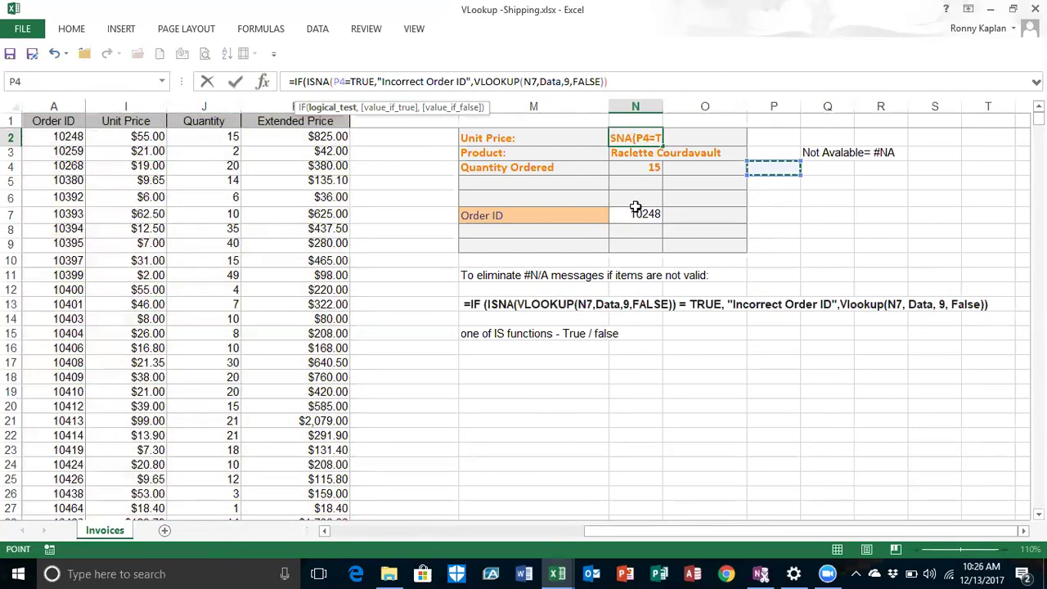
{"action": "left_click", "coordinate": [621, 217]}
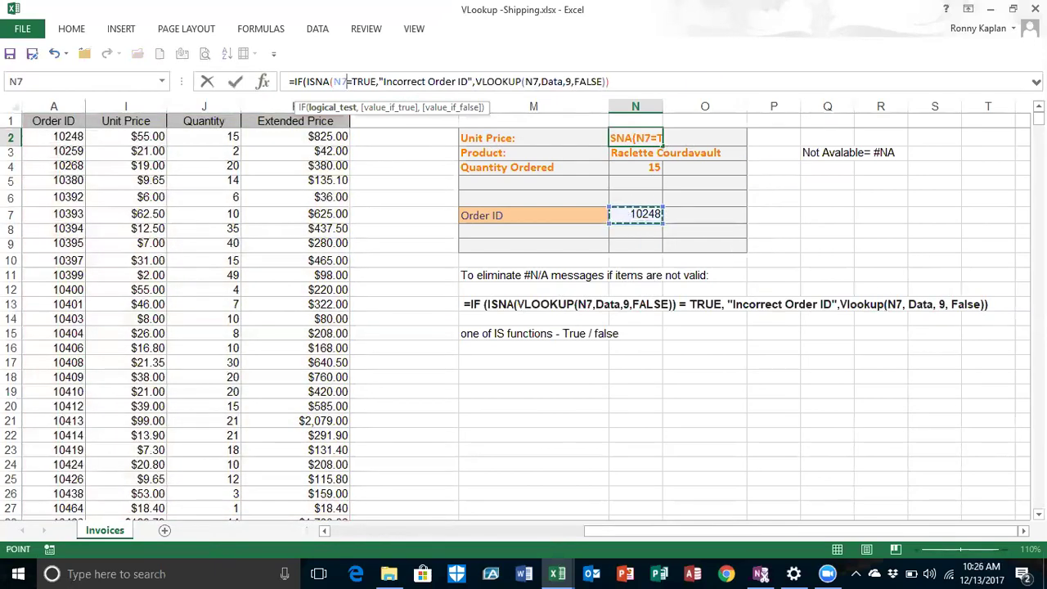
{"action": "type", "text": "23654"}
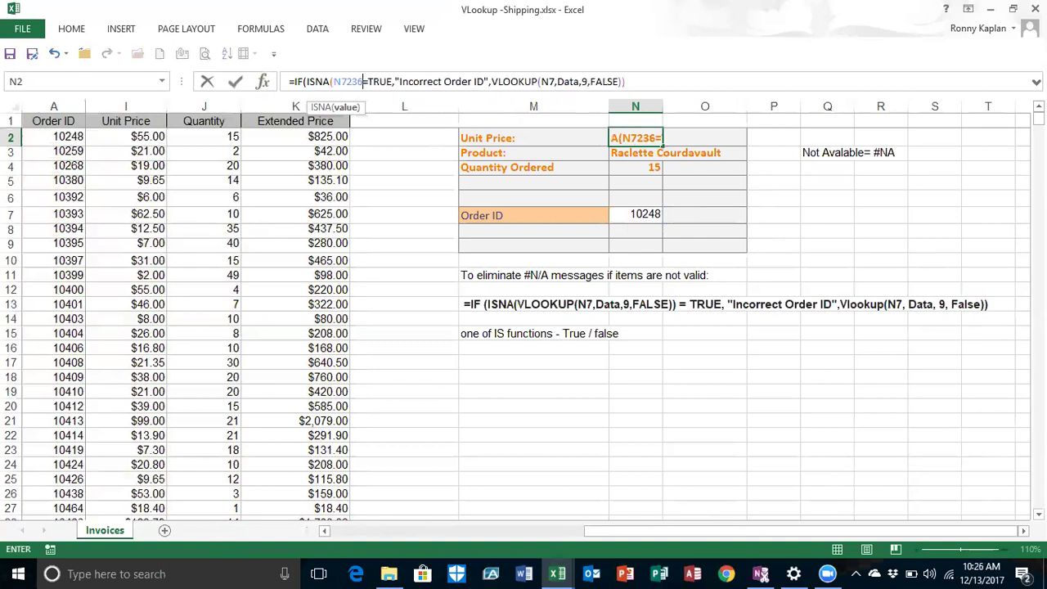
{"action": "key", "text": "Return"}
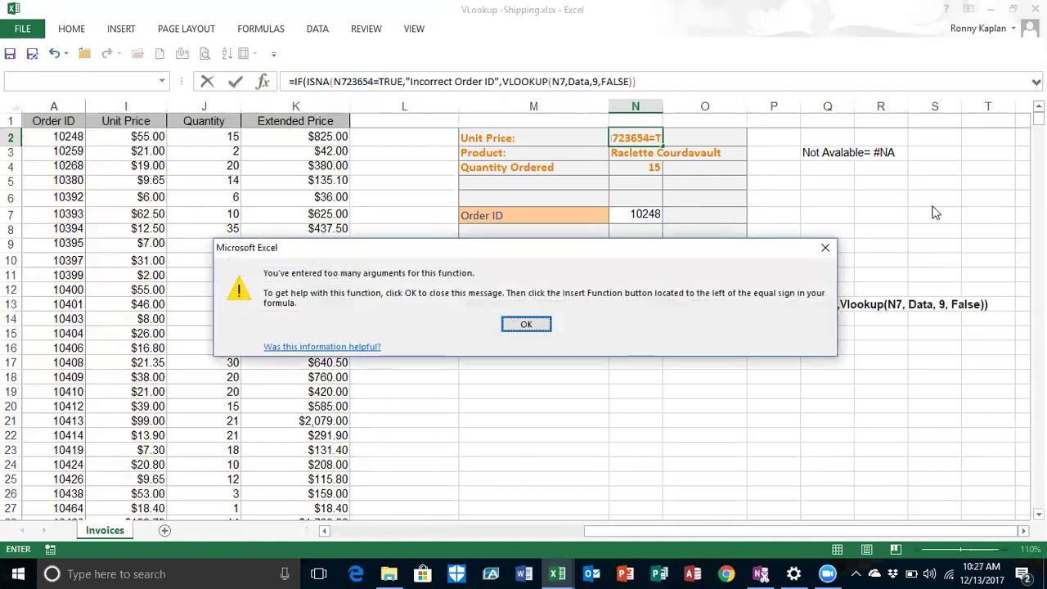
{"action": "left_click", "coordinate": [824, 247]}
{"action": "left_click", "coordinate": [645, 215]}
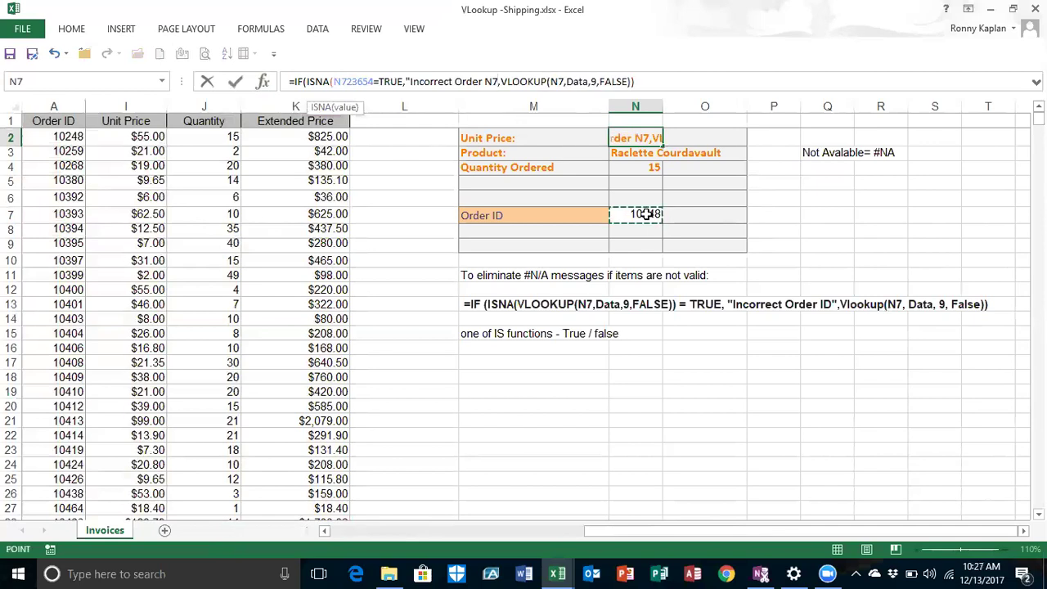
{"action": "type", "text": "2145"}
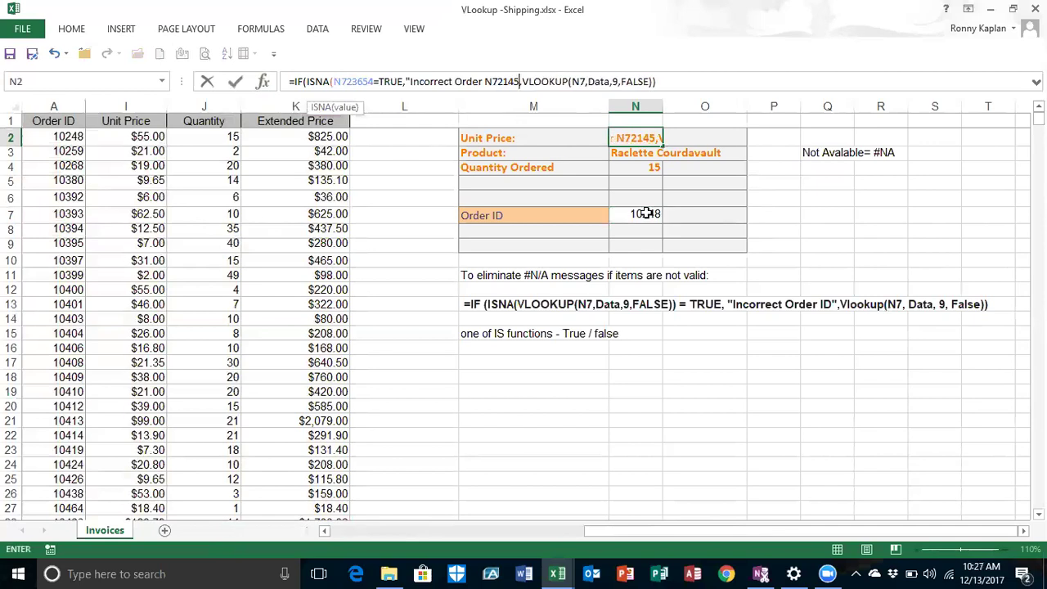
{"action": "key", "text": "Return"}
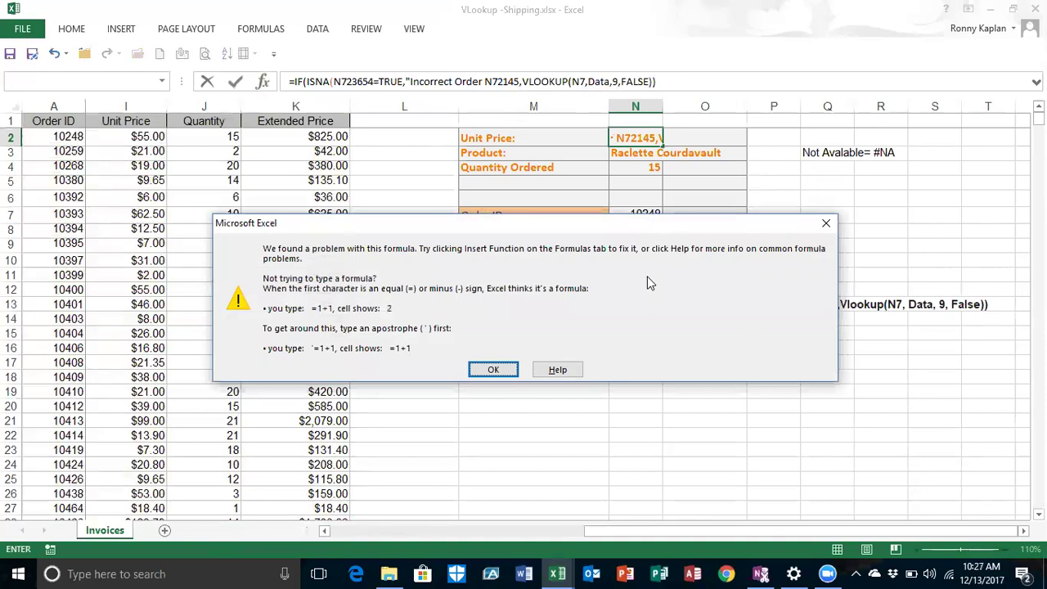
{"action": "left_click", "coordinate": [825, 224]}
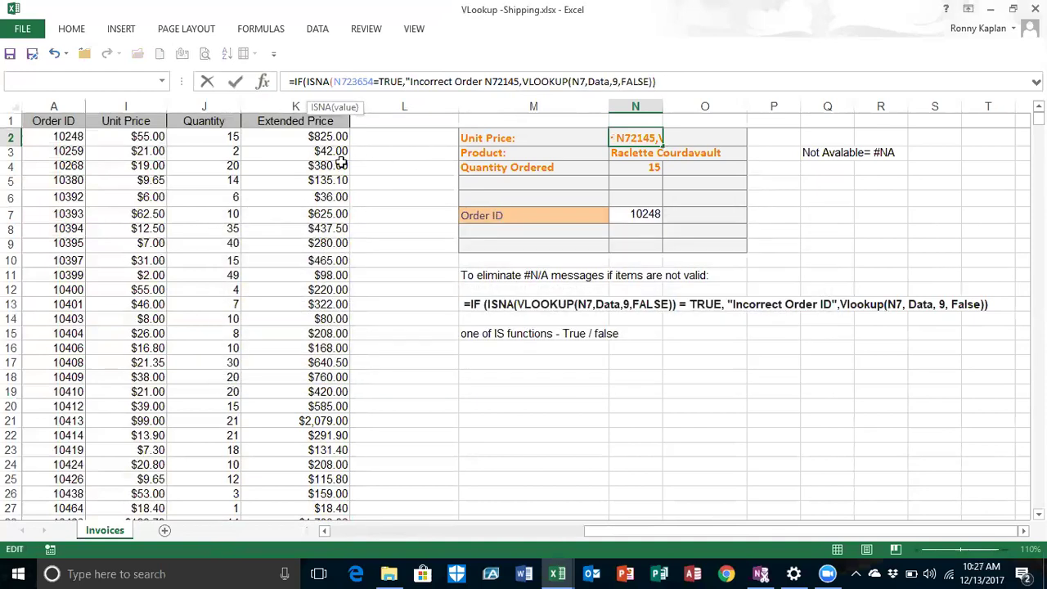
{"action": "left_click", "coordinate": [635, 134]}
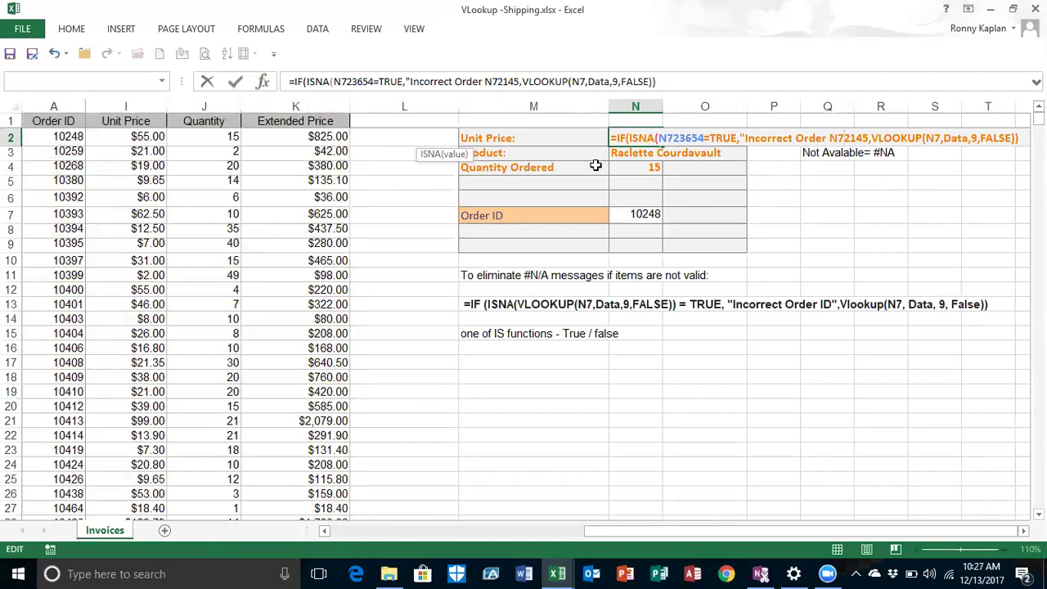
{"action": "left_click", "coordinate": [636, 216]}
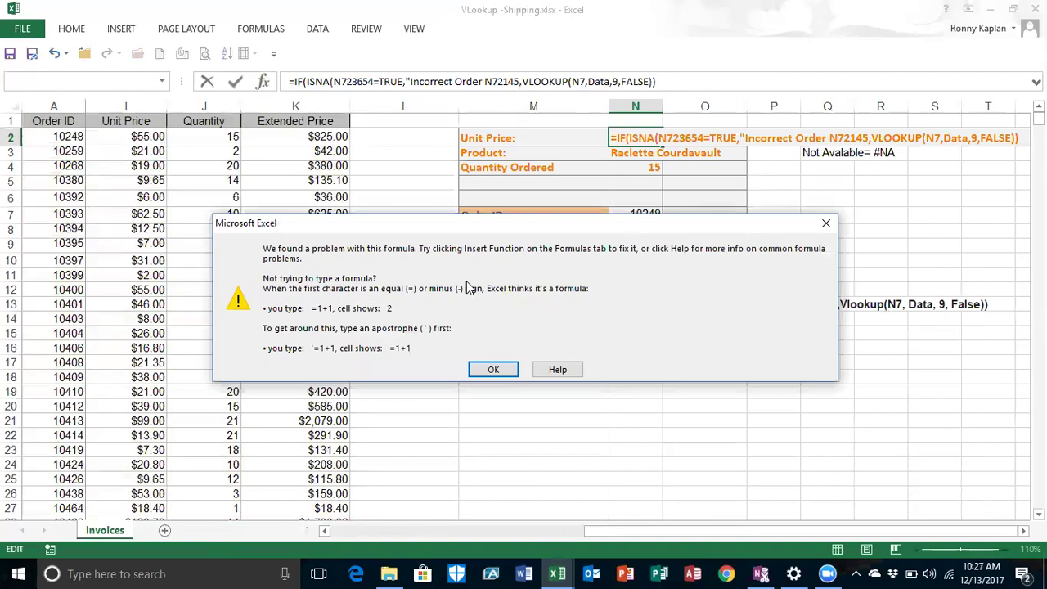
{"action": "left_click", "coordinate": [826, 223]}
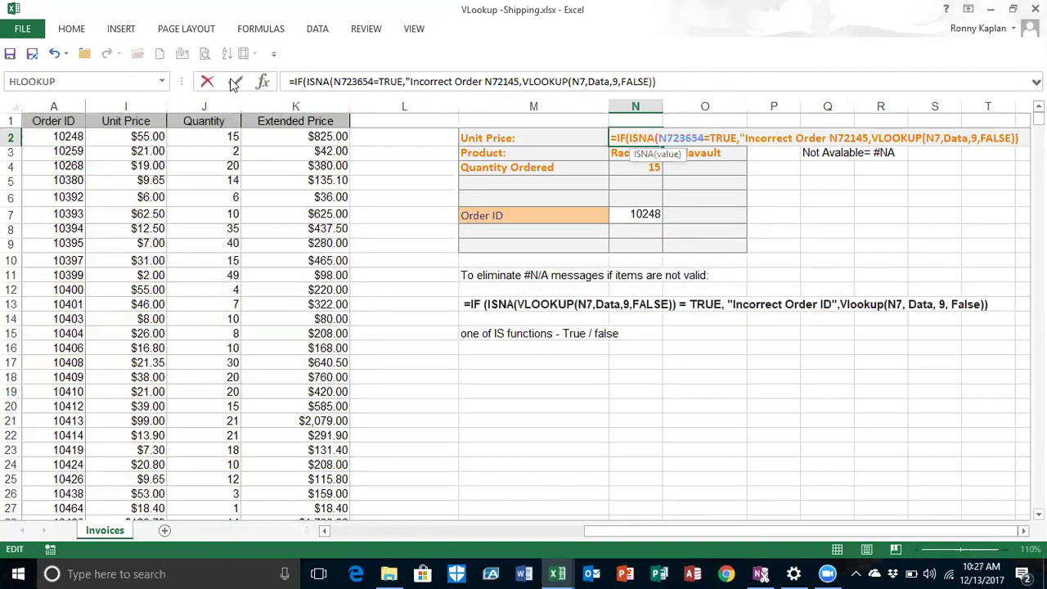
{"action": "left_click", "coordinate": [65, 54]}
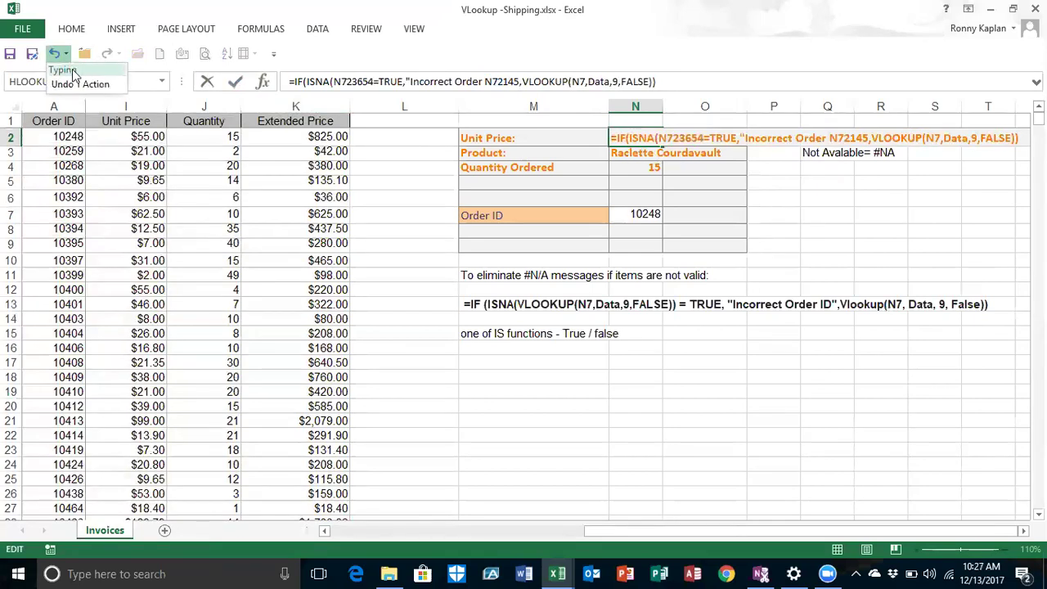
{"action": "left_click", "coordinate": [65, 70]}
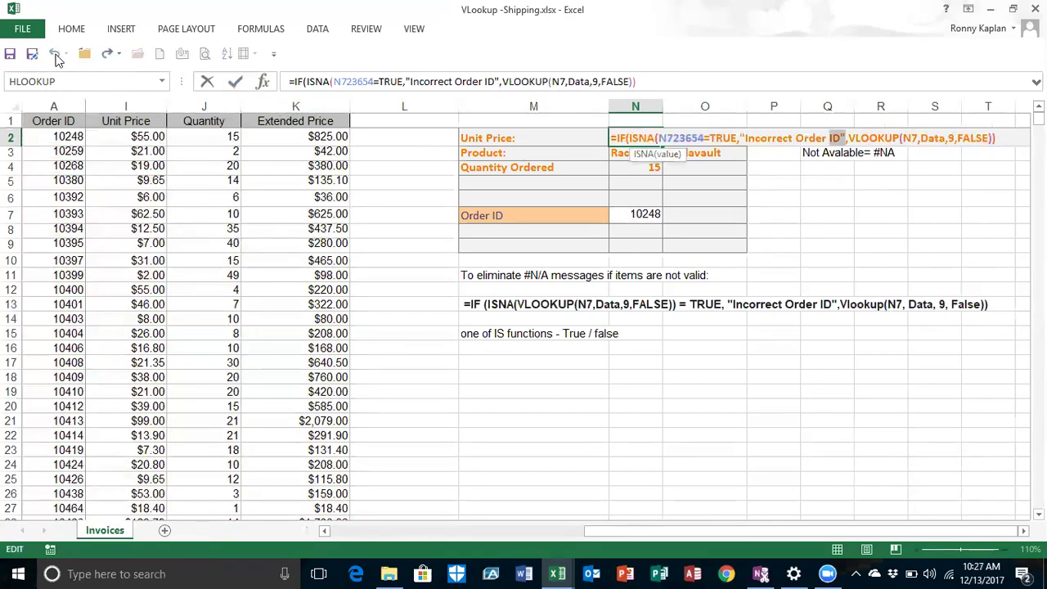
{"action": "left_click", "coordinate": [603, 418]}
{"action": "left_click", "coordinate": [811, 197]}
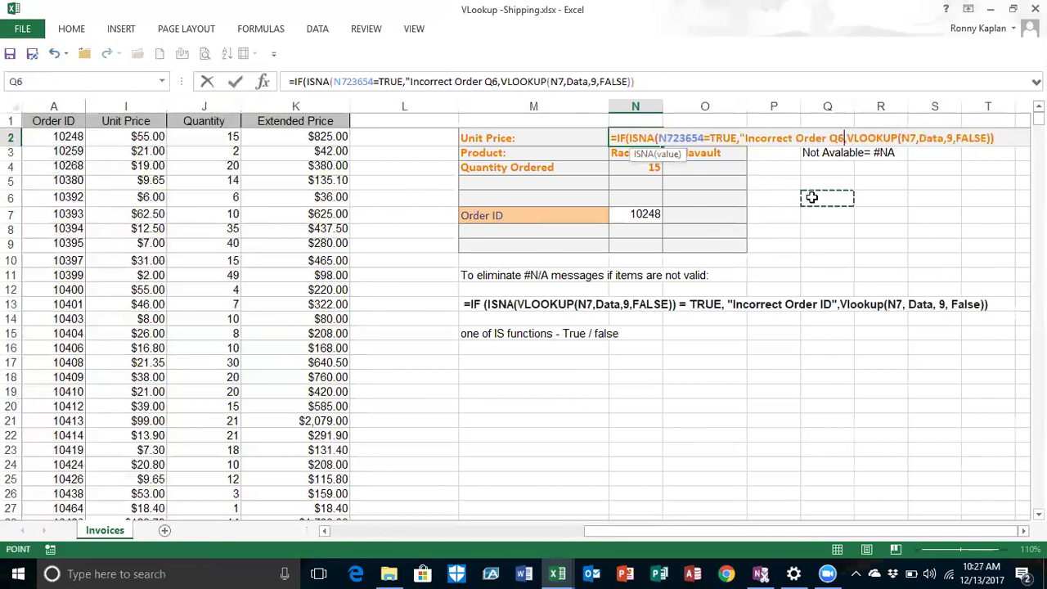
{"action": "key", "text": "Escape"}
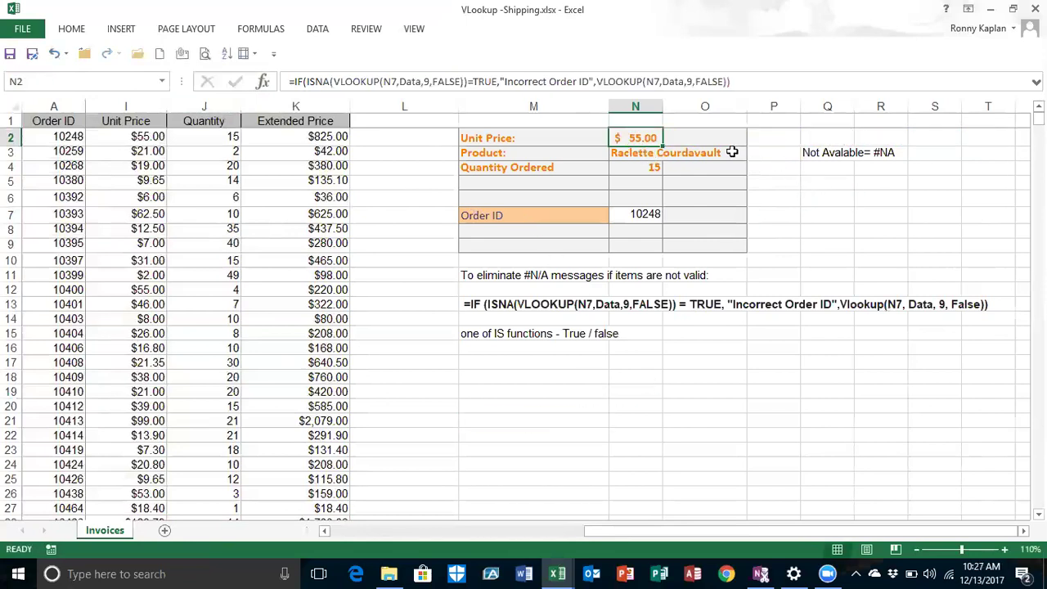
- Test the lookup block with the invalid order ID 33 in N7 and check the Product and Quantity Ordered formulas
{"action": "left_click", "coordinate": [636, 213]}
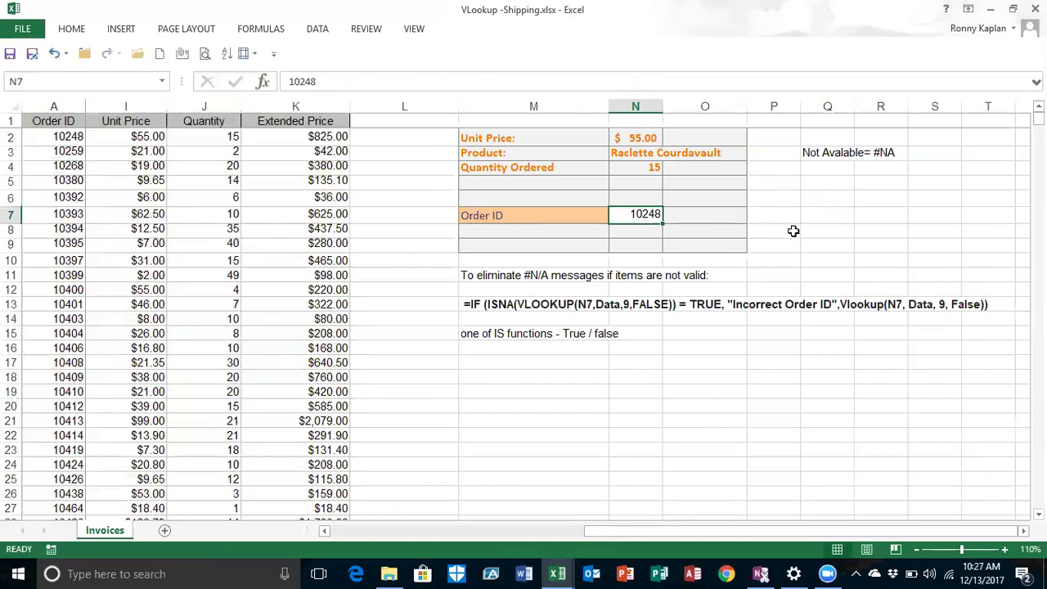
{"action": "type", "text": "33"}
{"action": "key", "text": "Return"}
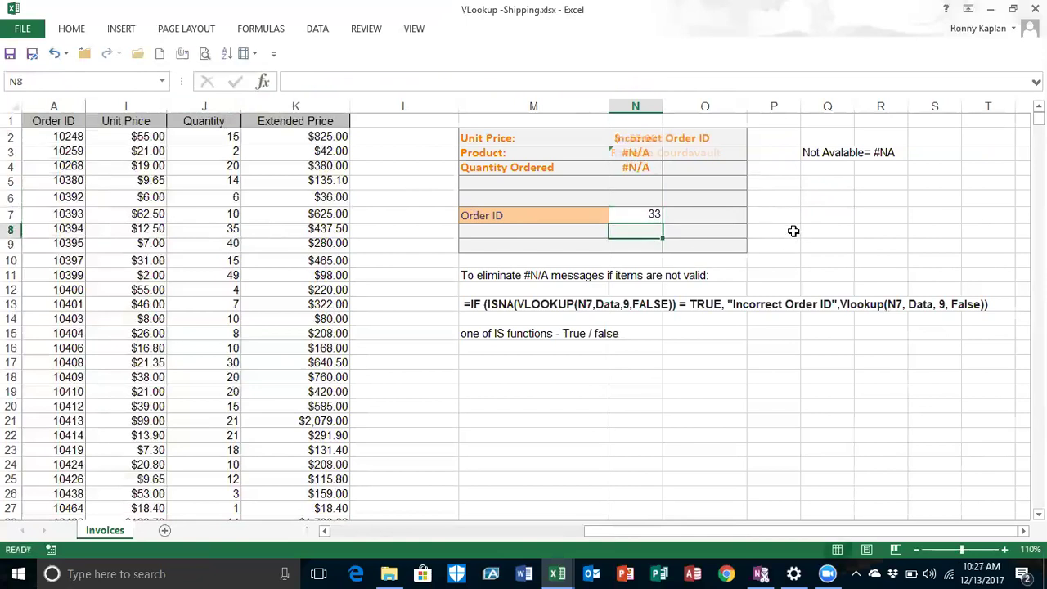
{"action": "left_click", "coordinate": [620, 158]}
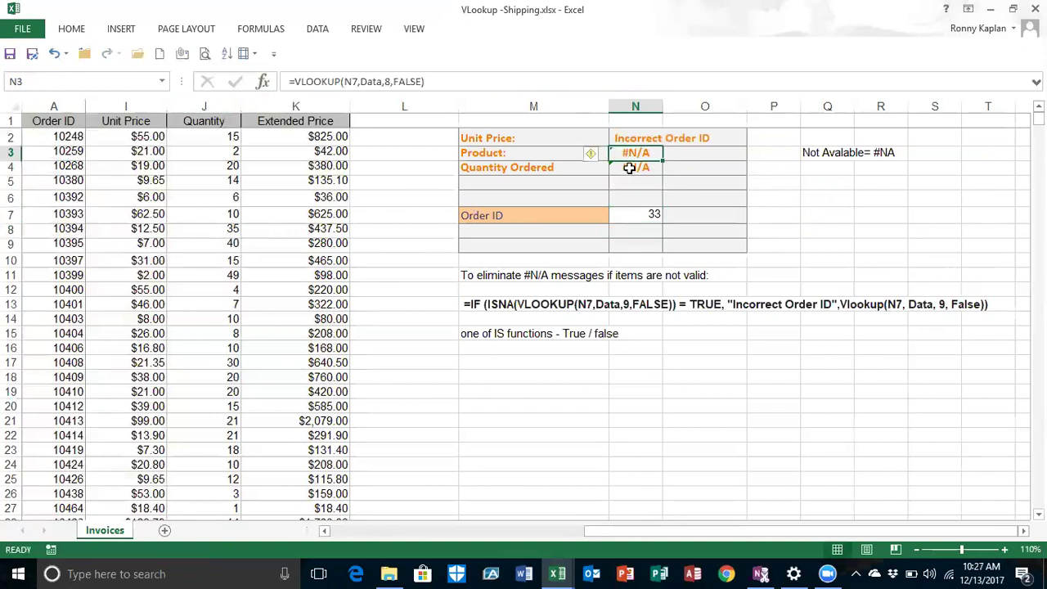
{"action": "left_click", "coordinate": [627, 166]}
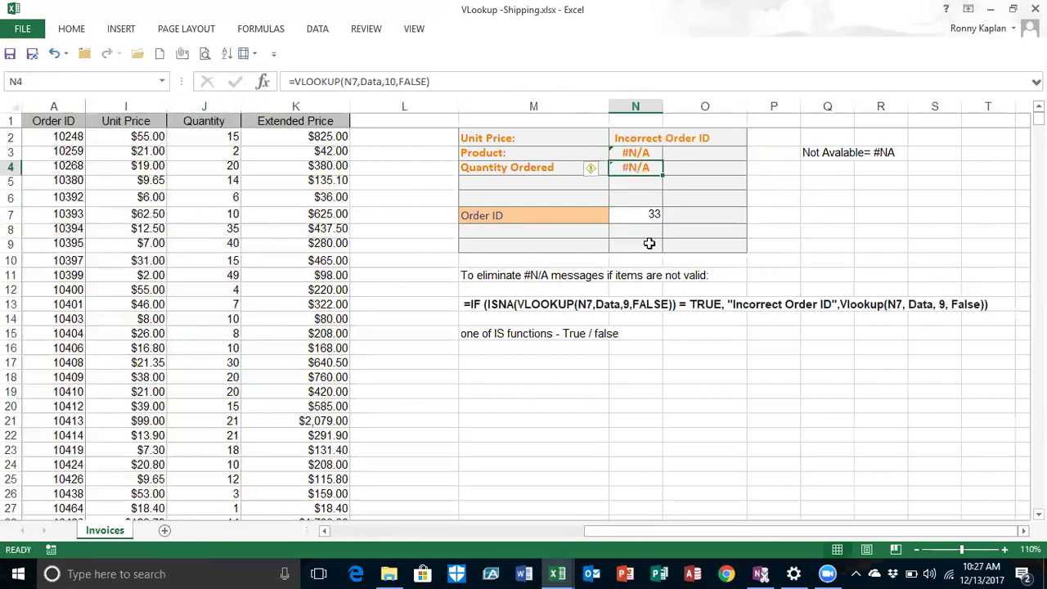
- Compare the Unit Price formula in N2 with the sample formula in M13, highlighting the sample's final Vlookup argument
{"action": "left_click", "coordinate": [619, 140]}
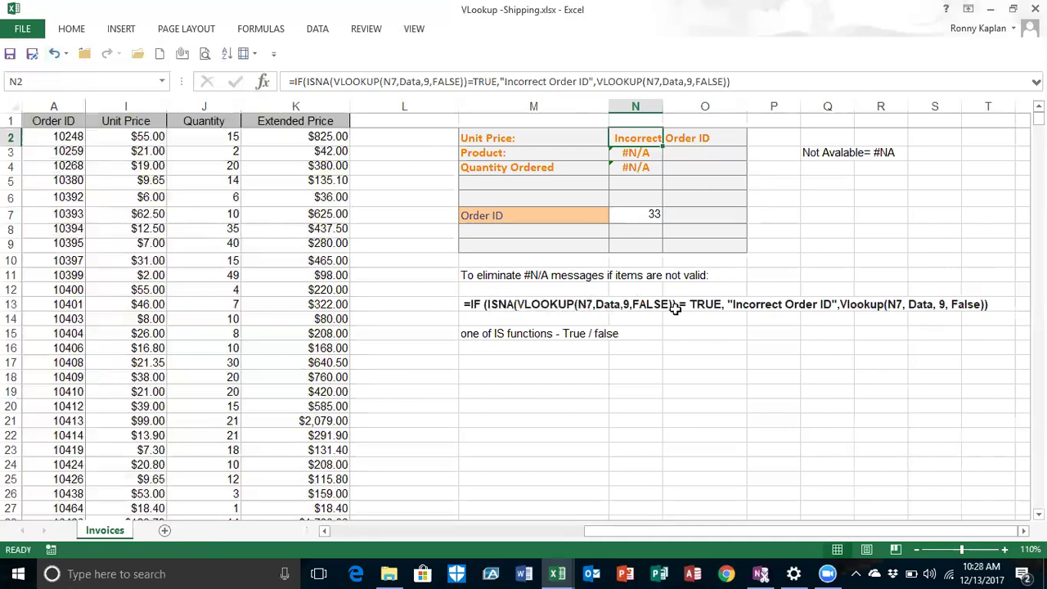
{"action": "left_click", "coordinate": [859, 303]}
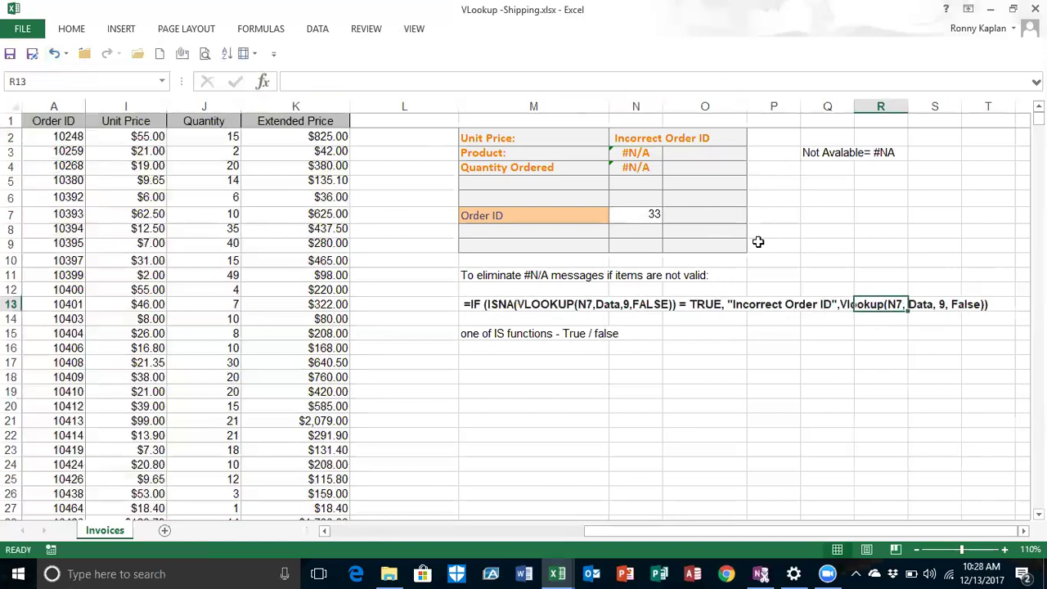
{"action": "left_click", "coordinate": [493, 304]}
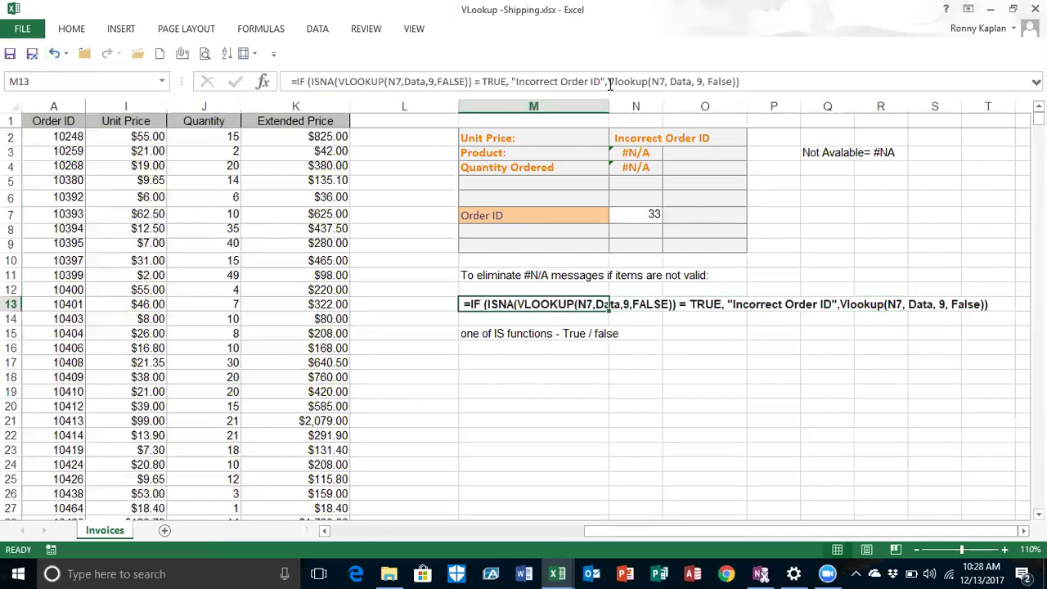
{"action": "left_click_drag", "start_coordinate": [609, 81], "coordinate": [736, 79]}
{"action": "key", "text": "shift+Left"}
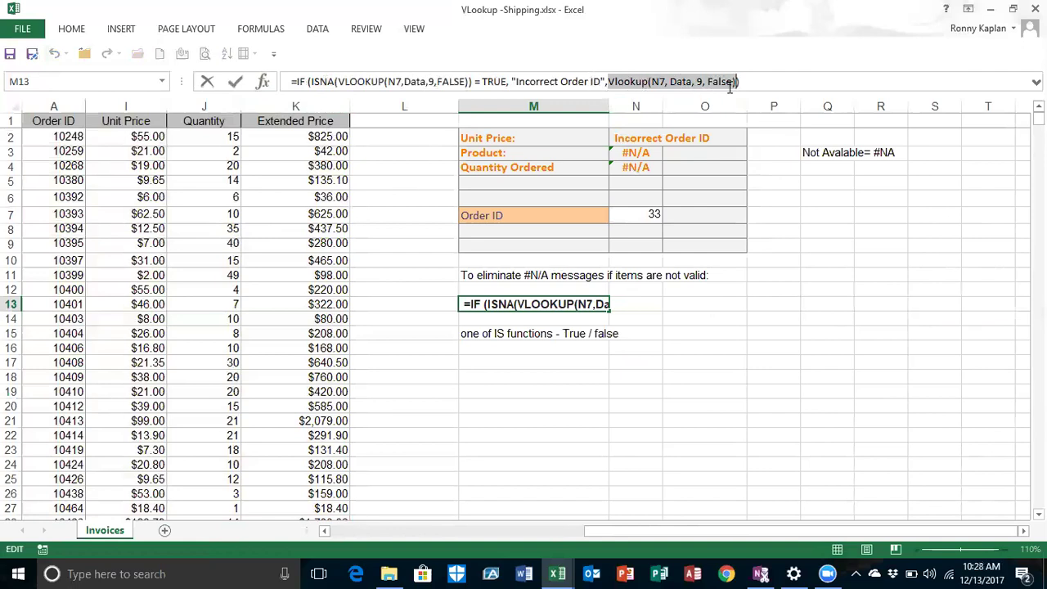
{"action": "left_click_drag", "start_coordinate": [662, 346], "coordinate": [676, 343]}
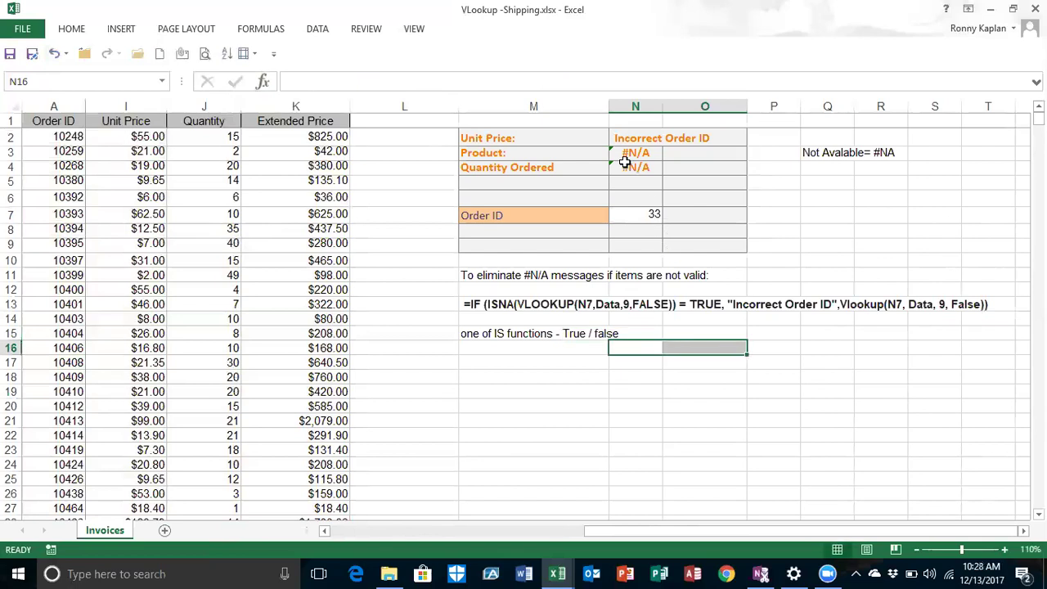
- Try filling the IF/ISNA formula from N2 down to N4, check the copy in N3, and undo the fill
{"action": "left_click_drag", "start_coordinate": [628, 153], "coordinate": [632, 178]}
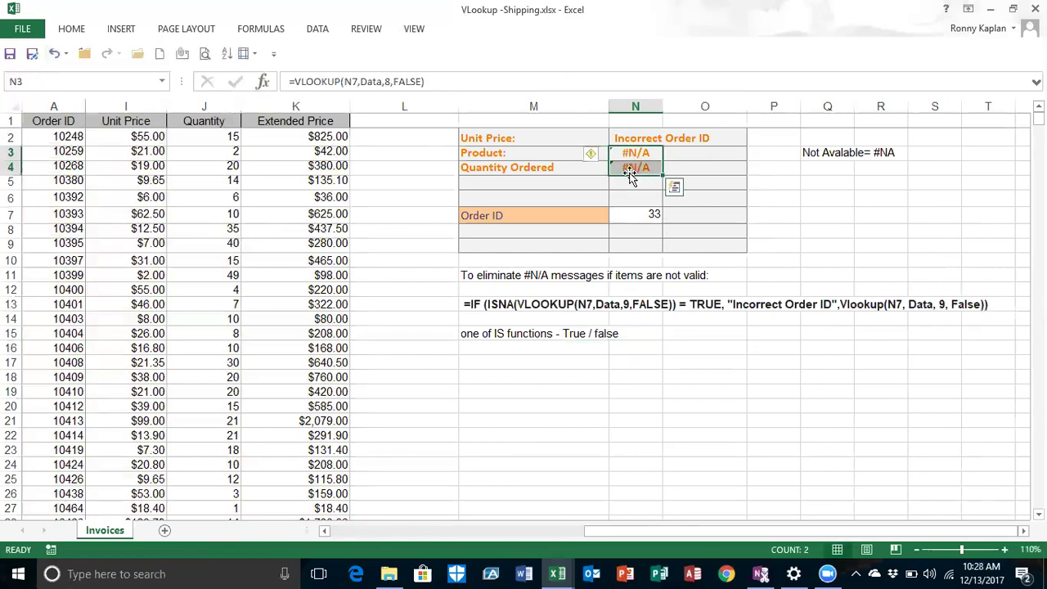
{"action": "left_click", "coordinate": [629, 138]}
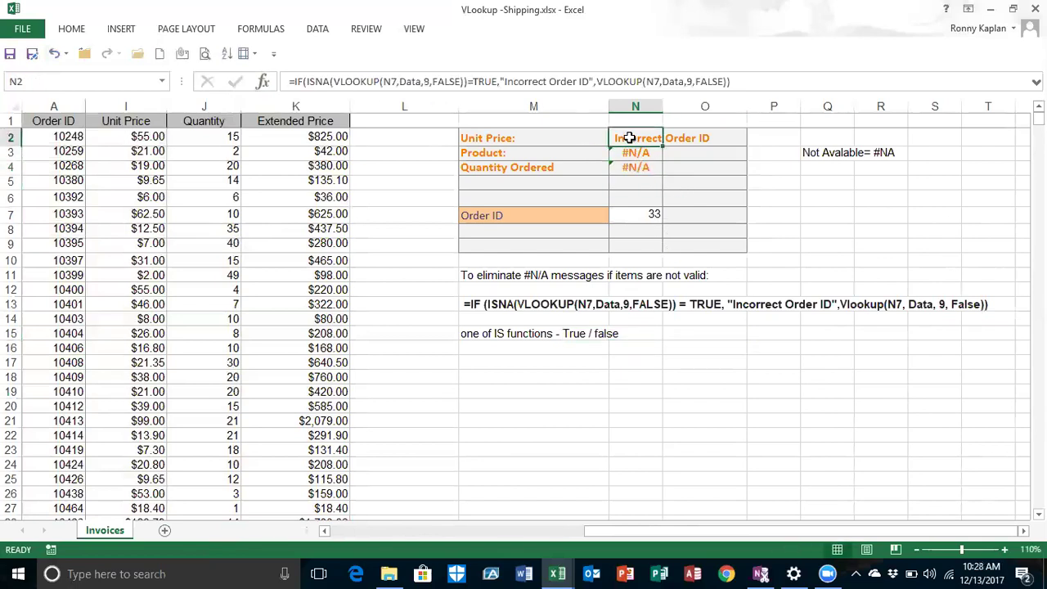
{"action": "left_click_drag", "start_coordinate": [662, 143], "coordinate": [662, 176]}
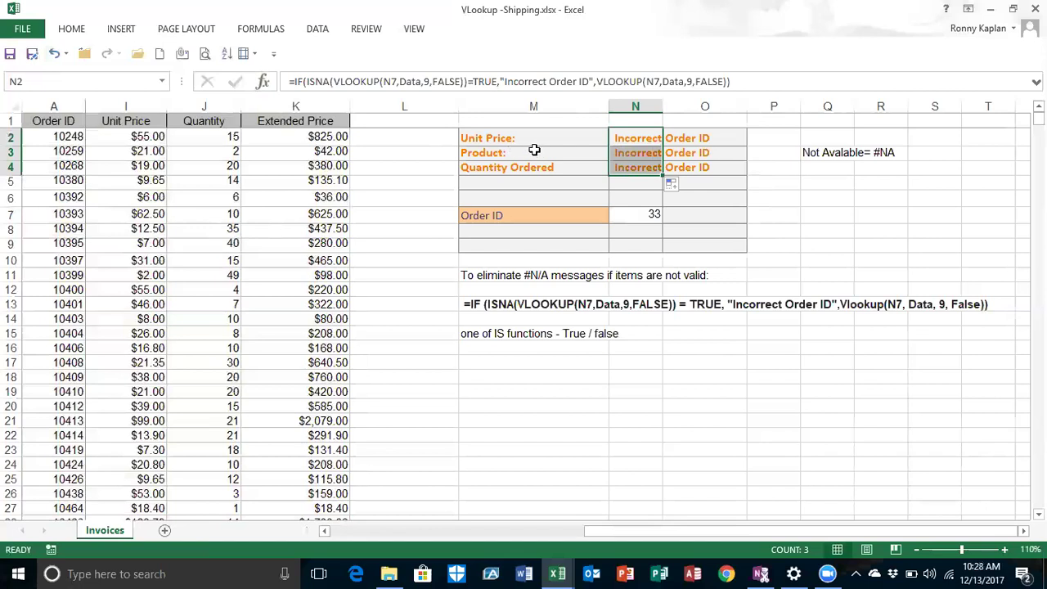
{"action": "left_click", "coordinate": [641, 152]}
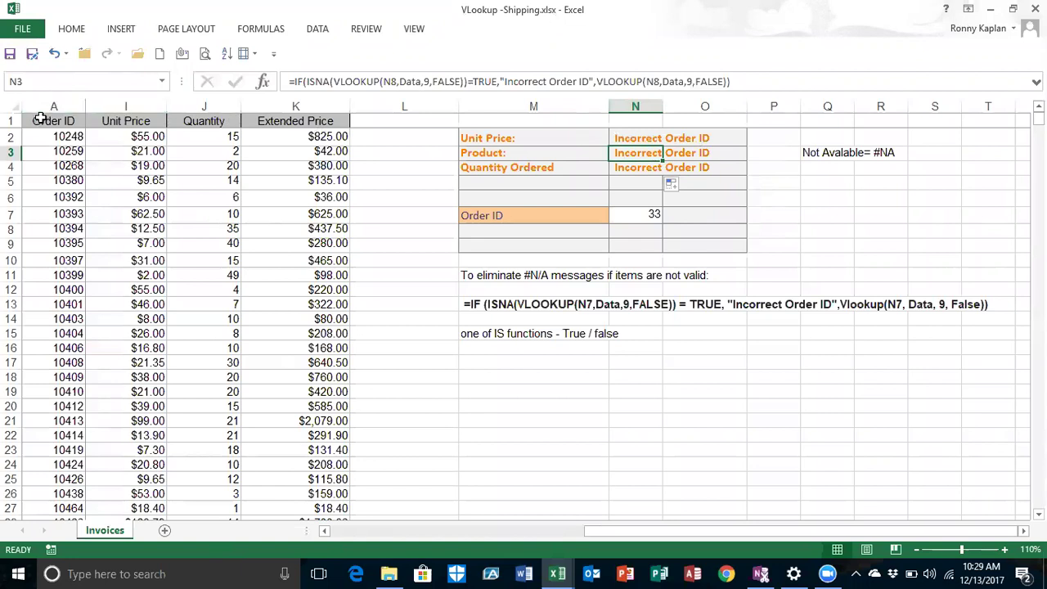
{"action": "left_click", "coordinate": [54, 53]}
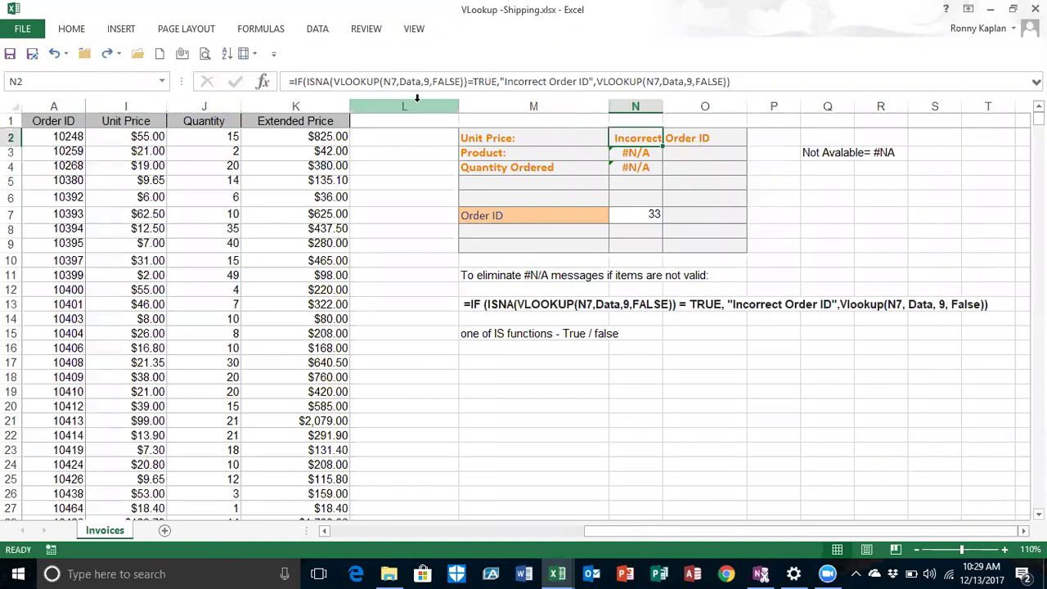
- Copy order ID 10426 from A25 of the Invoices table into the Order ID cell N7
{"action": "left_click", "coordinate": [635, 214]}
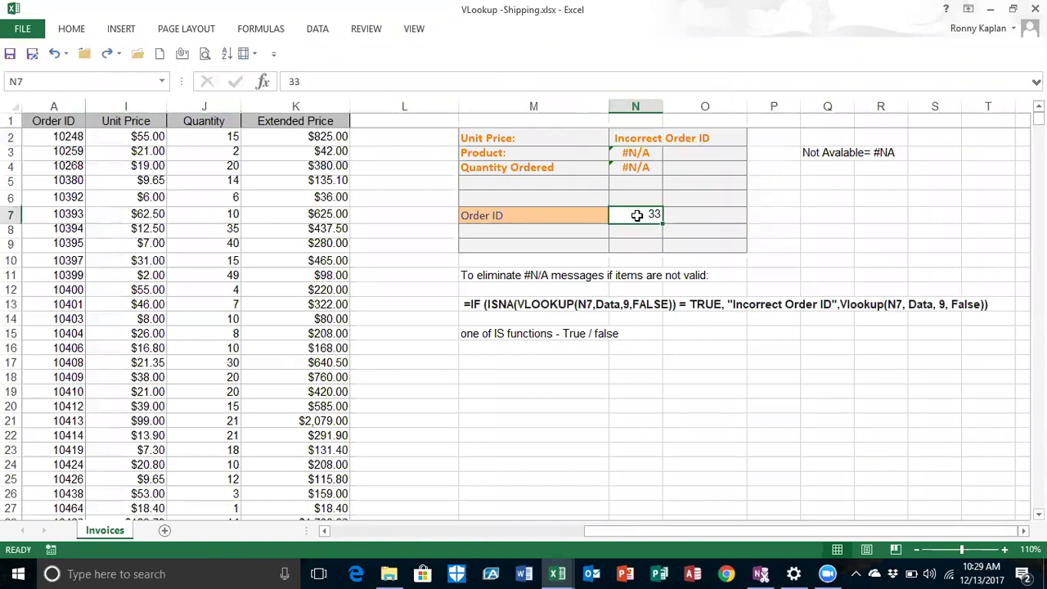
{"action": "left_click_drag", "start_coordinate": [703, 531], "coordinate": [282, 551]}
{"action": "right_click", "coordinate": [72, 482]}
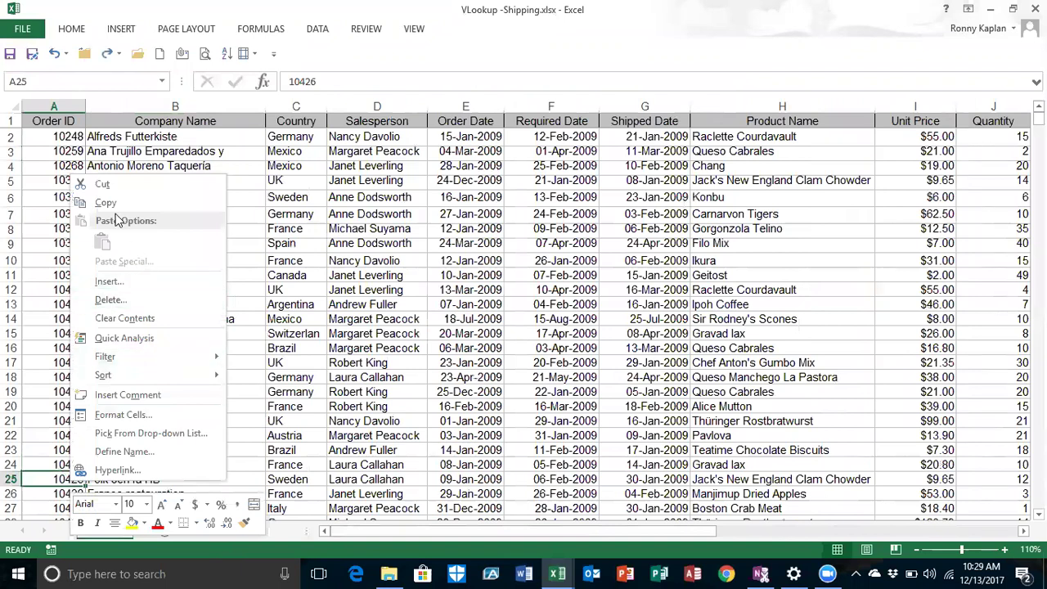
{"action": "left_click", "coordinate": [105, 203]}
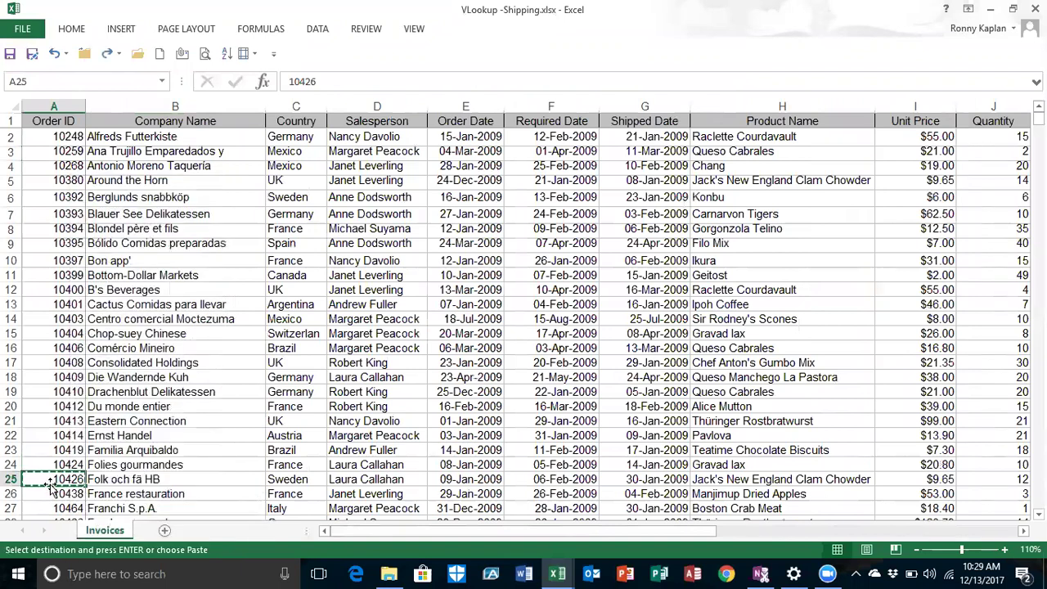
{"action": "left_click", "coordinate": [987, 530]}
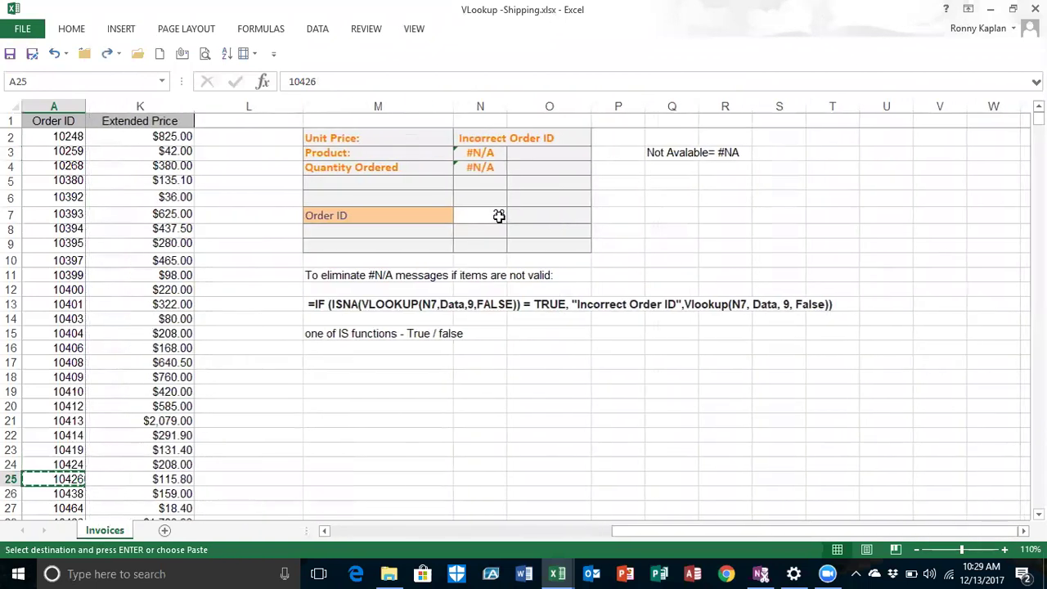
{"action": "left_click", "coordinate": [495, 215]}
{"action": "right_click", "coordinate": [479, 216]}
{"action": "left_click", "coordinate": [510, 283]}
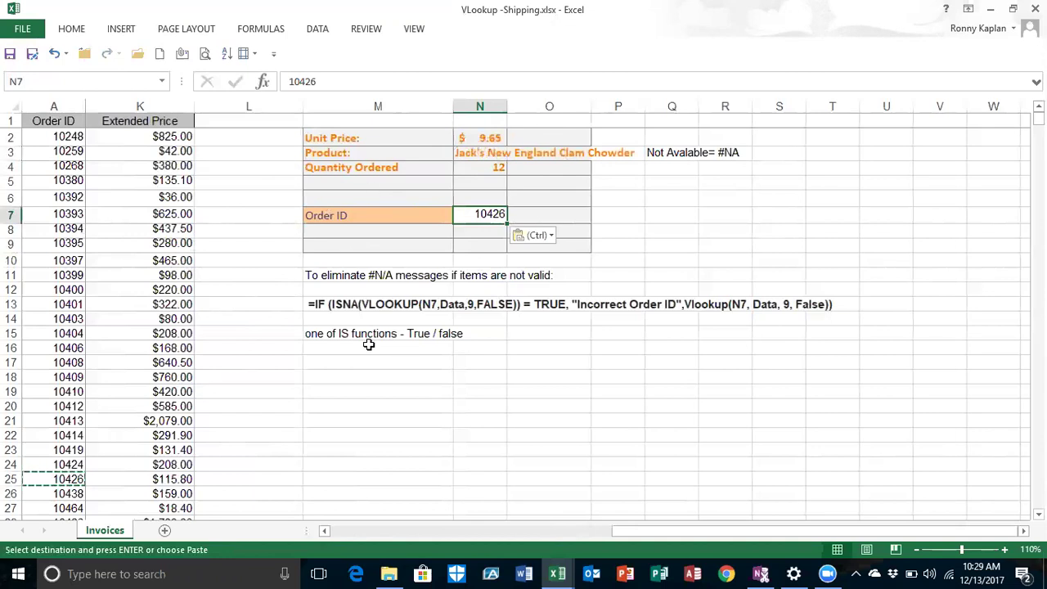
{"action": "left_click", "coordinate": [320, 333]}
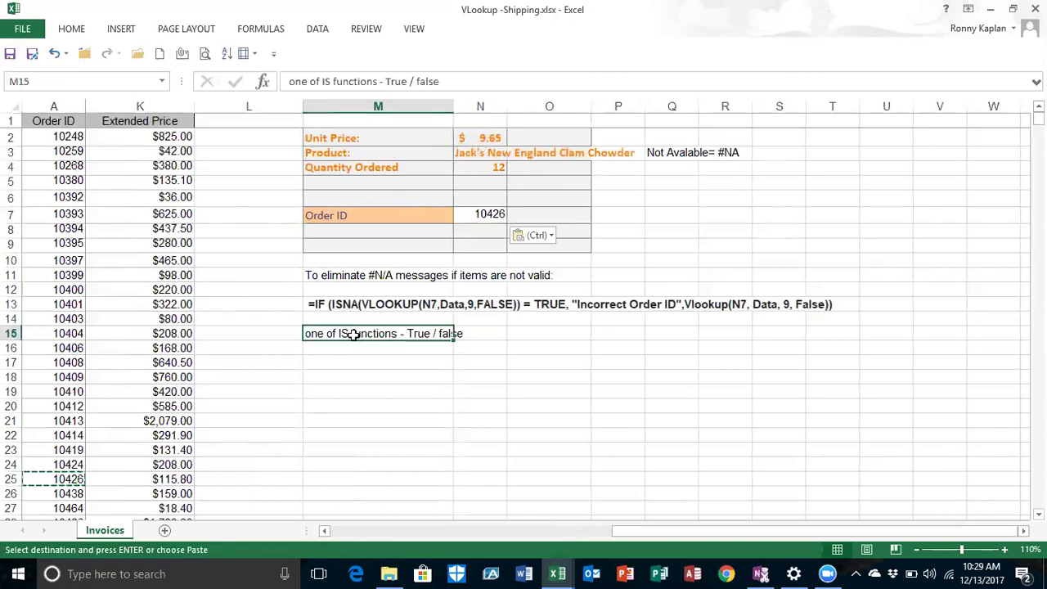
- Look through the Information functions for the IS family and open the ISNA function's arguments for cell M15
{"action": "left_click", "coordinate": [278, 32]}
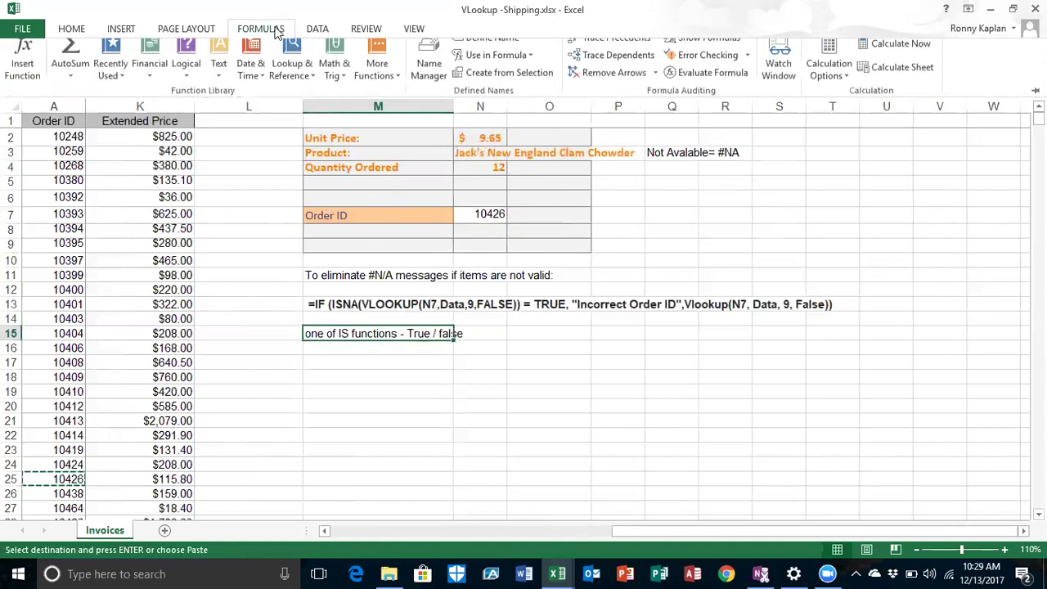
{"action": "left_click", "coordinate": [394, 88]}
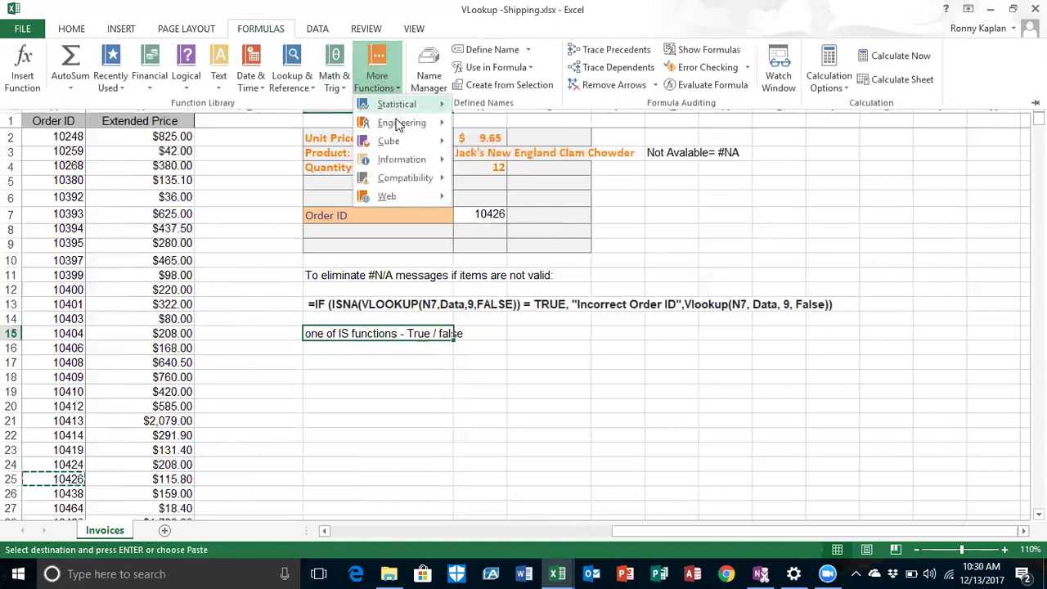
{"action": "mouse_move", "coordinate": [405, 163]}
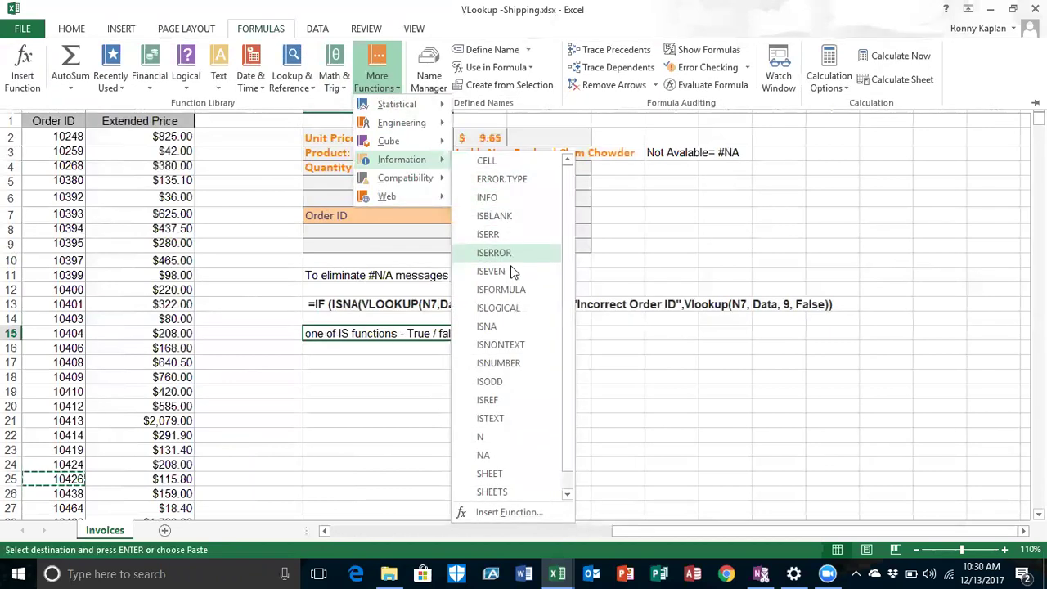
{"action": "left_click", "coordinate": [495, 329]}
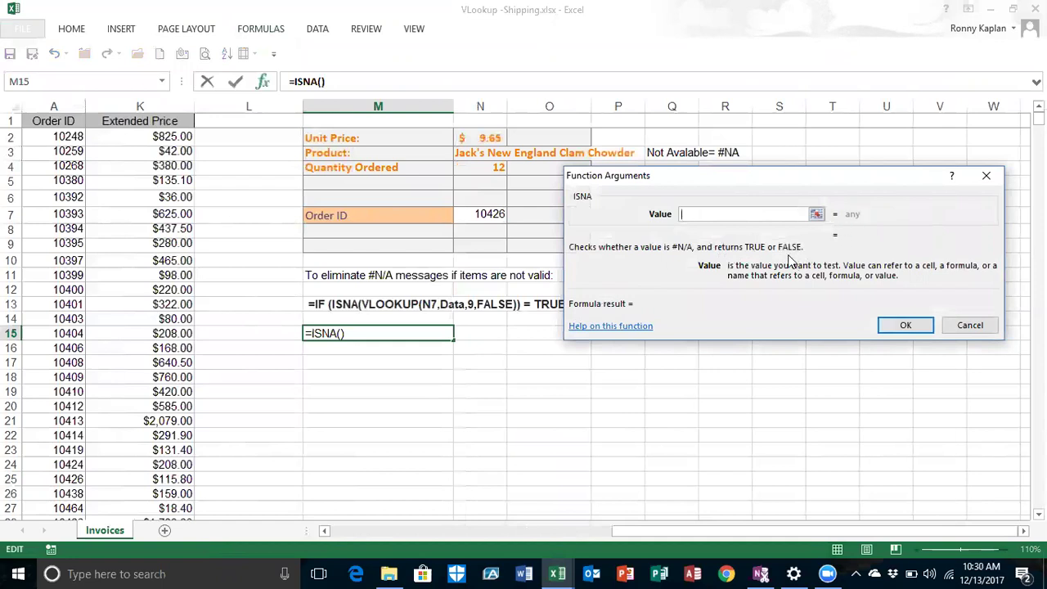
- Read the help article on IS functions, close it, and cancel the ISNA function in M15
{"action": "left_click", "coordinate": [595, 326]}
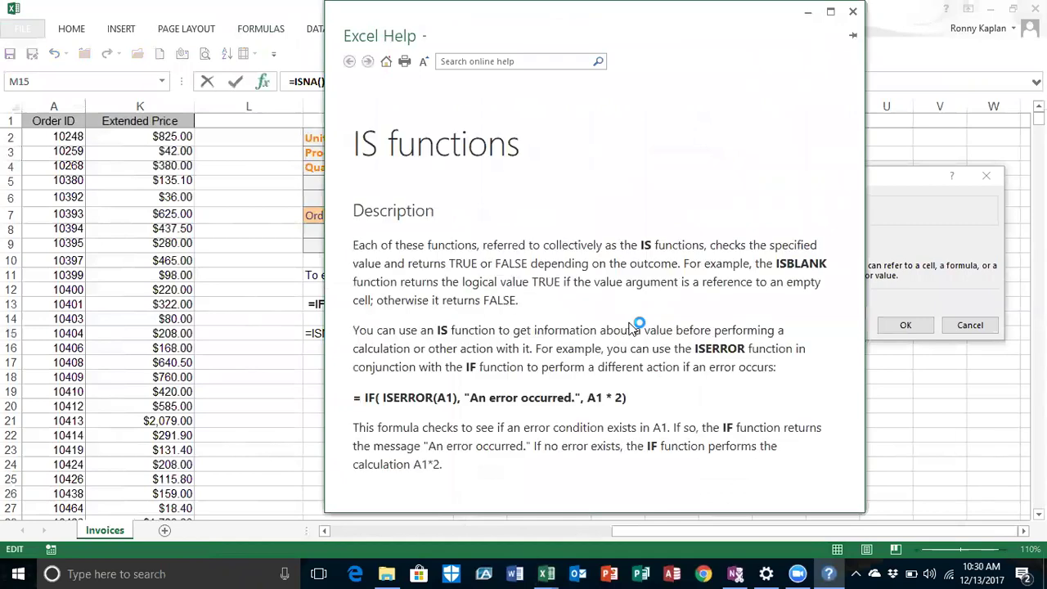
{"action": "left_click_drag", "start_coordinate": [859, 126], "coordinate": [816, 347]}
{"action": "left_click", "coordinate": [852, 11]}
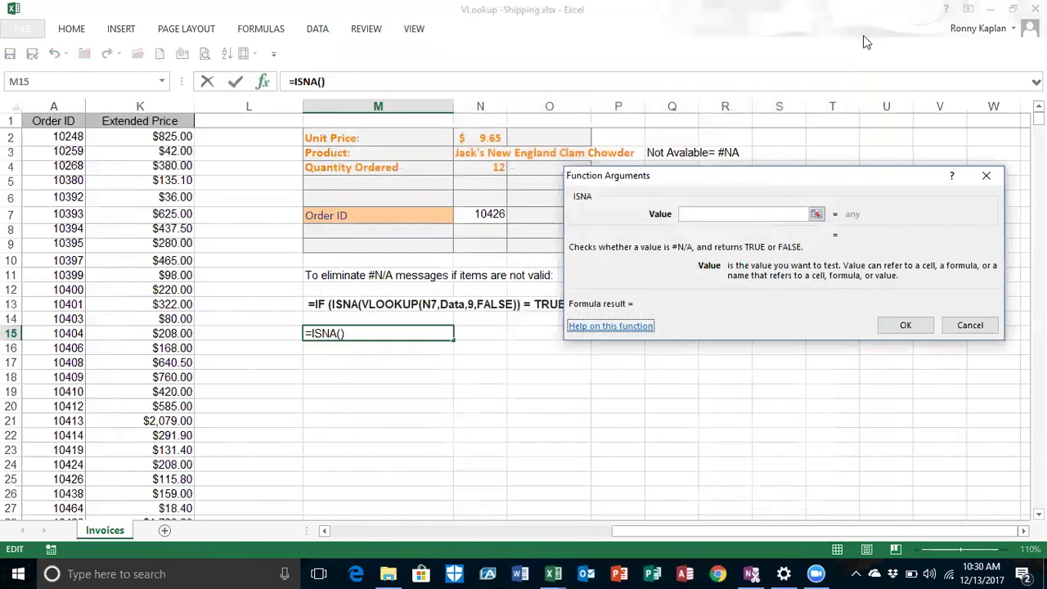
{"action": "left_click", "coordinate": [969, 329]}
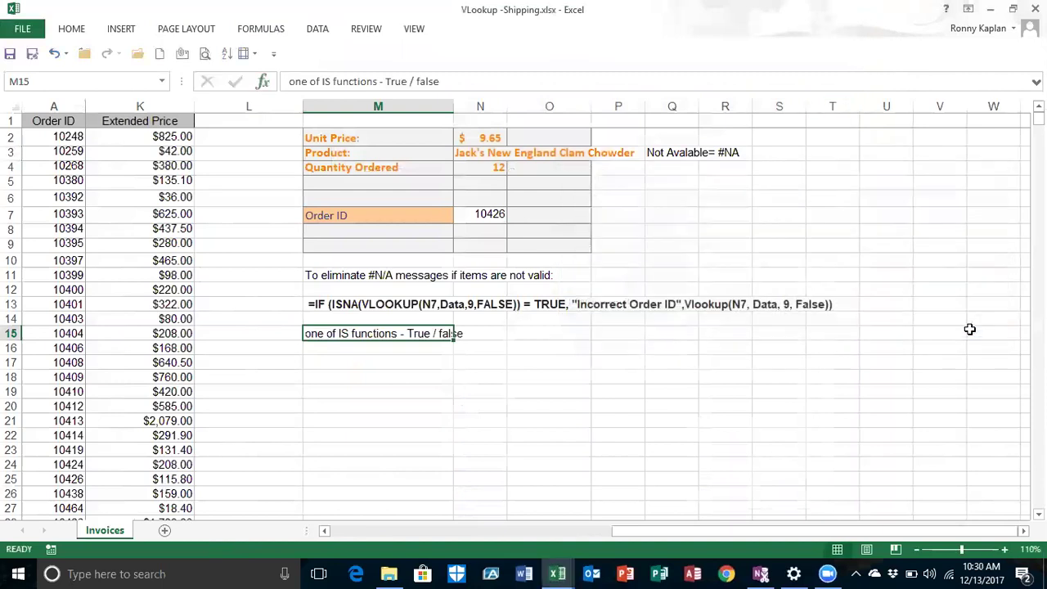
- Begin a formula in the empty cell M19 with the VLOOKUP function, leaving its arguments blank
{"action": "key", "text": "Down"}
{"action": "key", "text": "Down"}
{"action": "key", "text": "Down"}
{"action": "key", "text": "Down"}
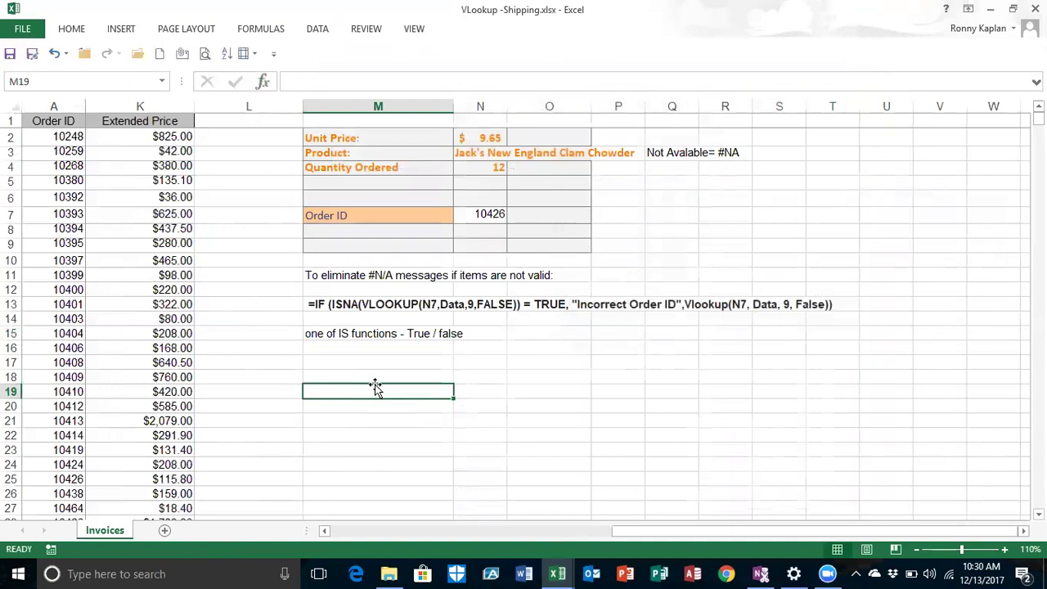
{"action": "type", "text": "=vl"}
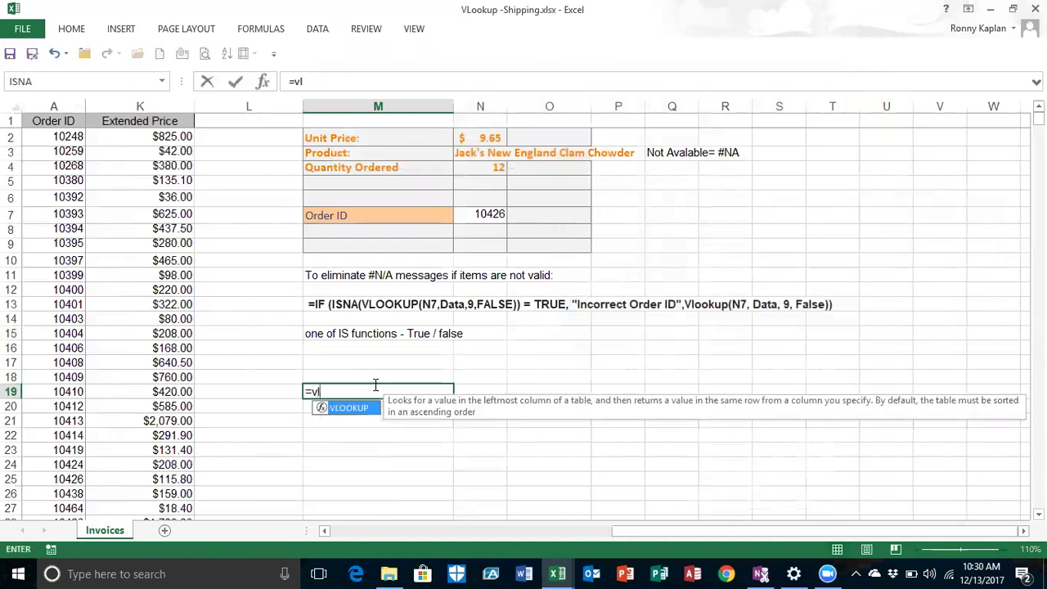
{"action": "double_click", "coordinate": [319, 409]}
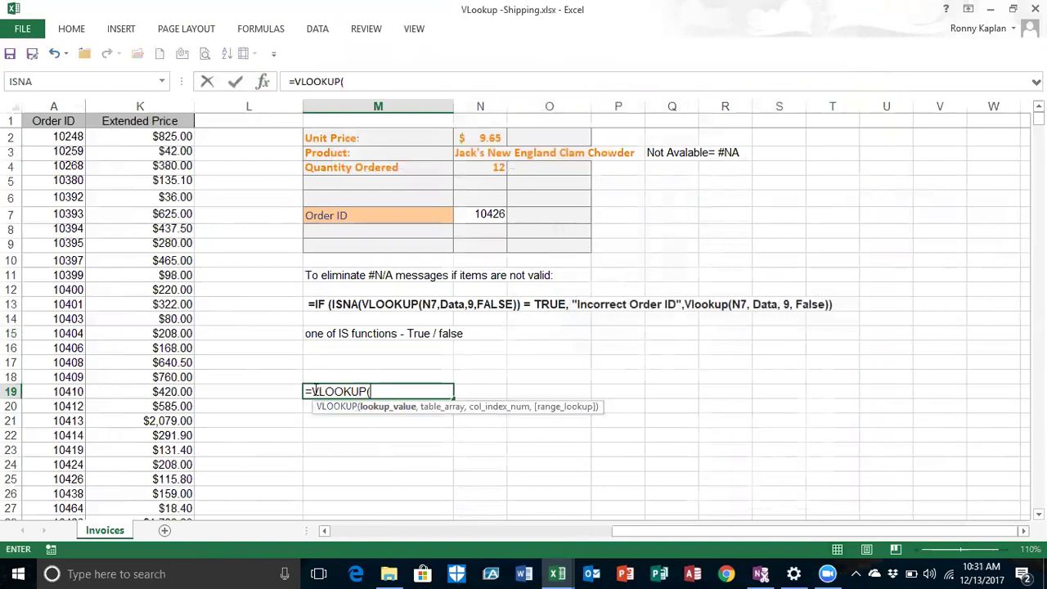
- Open the help article for VLOOKUP from the formula in M19, read through its sections, and return to the Invoices sheet
{"action": "left_click", "coordinate": [313, 391]}
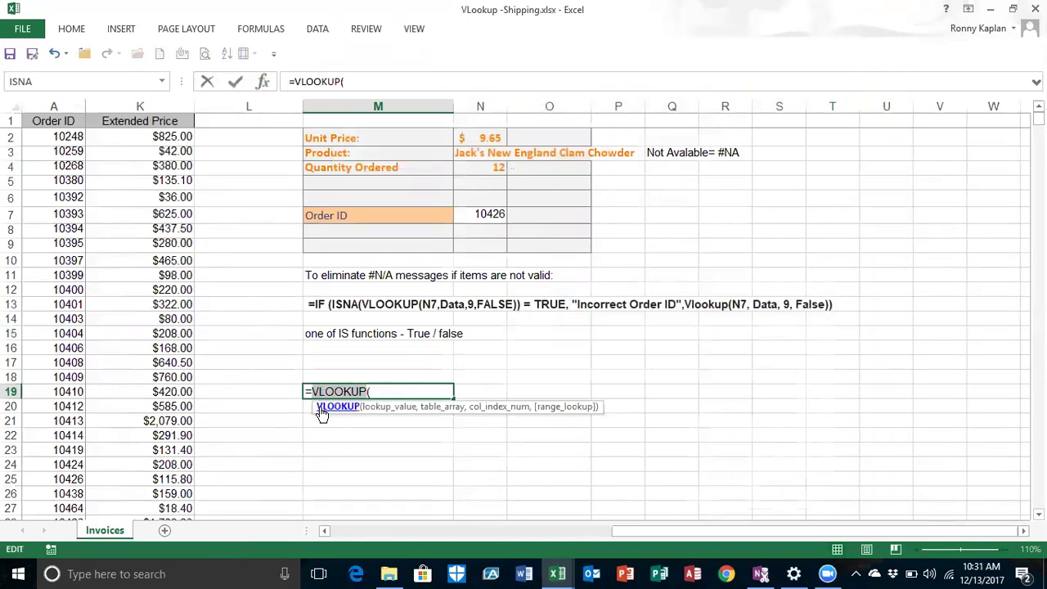
{"action": "left_click", "coordinate": [320, 407]}
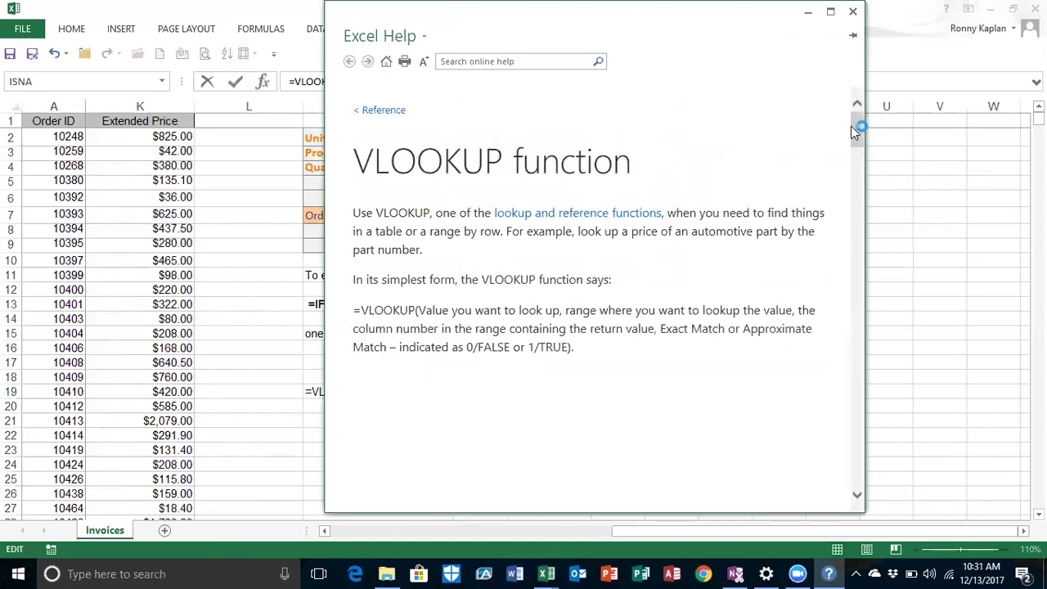
{"action": "left_click_drag", "start_coordinate": [854, 127], "coordinate": [845, 181]}
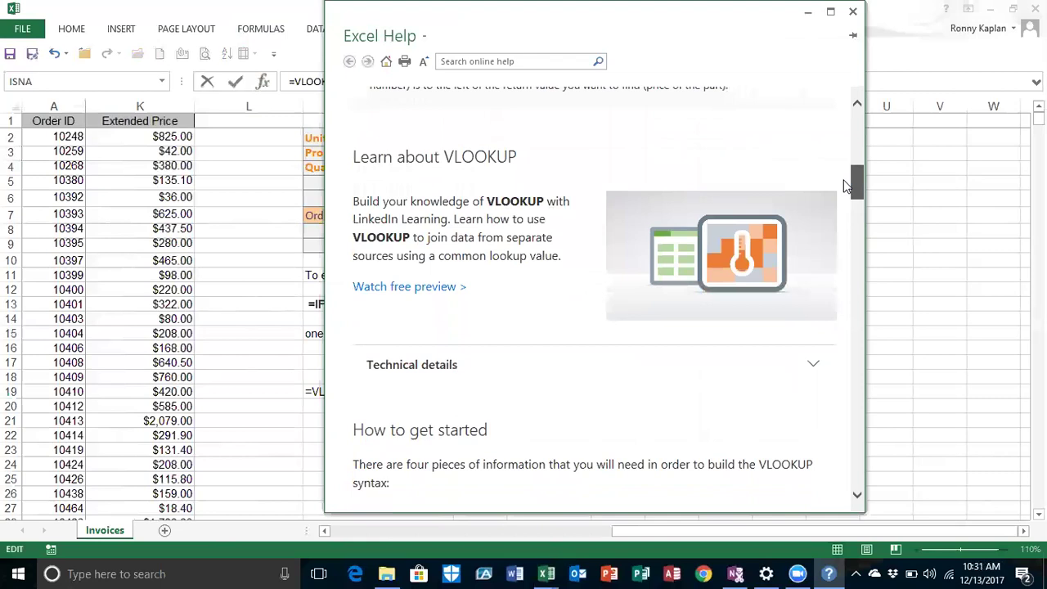
{"action": "left_click", "coordinate": [404, 287]}
{"action": "left_click_drag", "start_coordinate": [856, 179], "coordinate": [855, 184]}
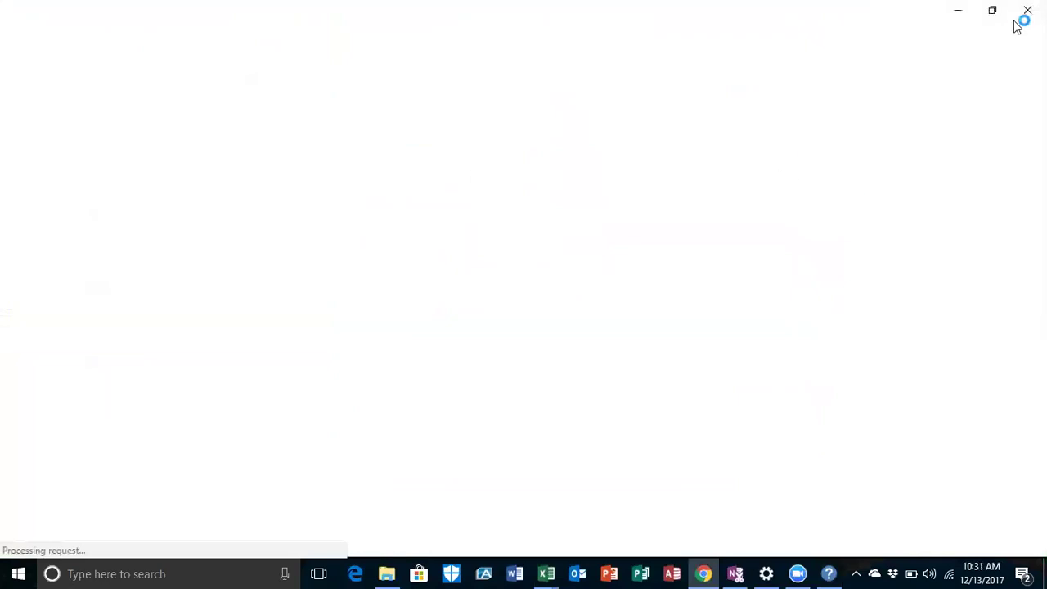
{"action": "left_click", "coordinate": [1027, 10]}
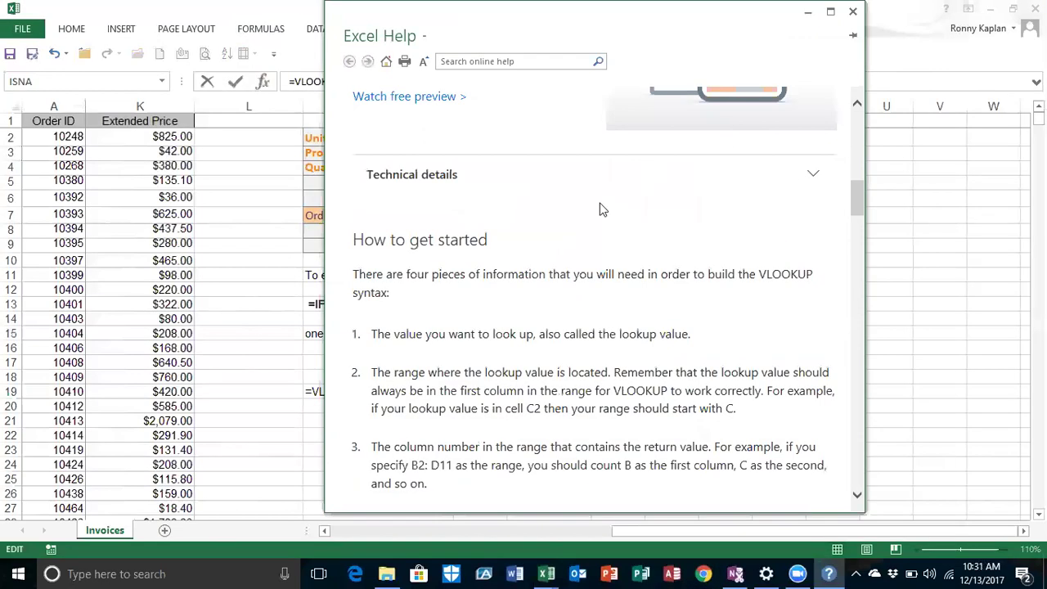
{"action": "left_click_drag", "start_coordinate": [857, 196], "coordinate": [795, 404]}
{"action": "left_click", "coordinate": [948, 219]}
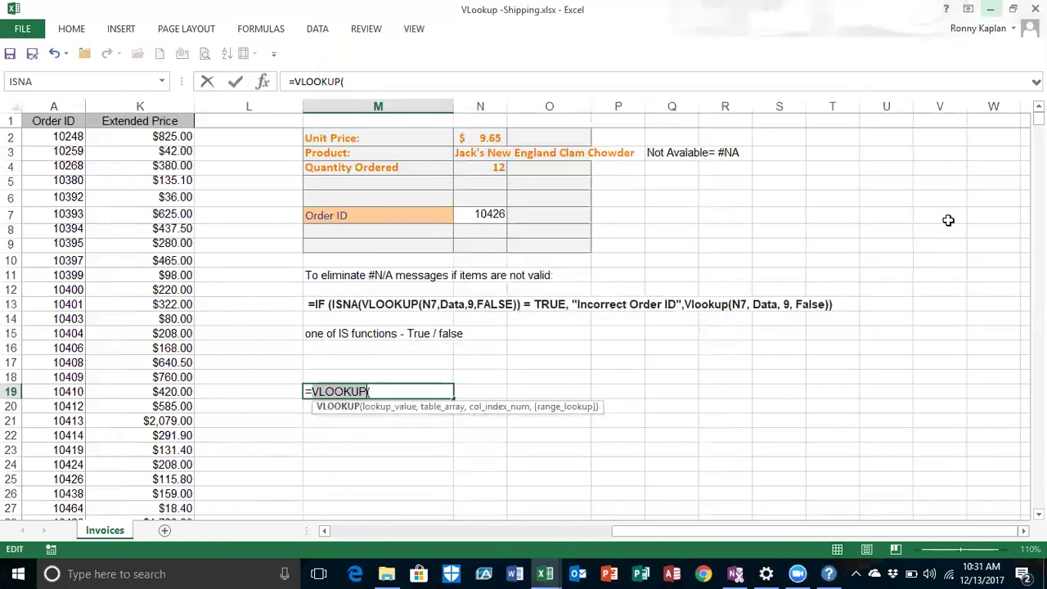
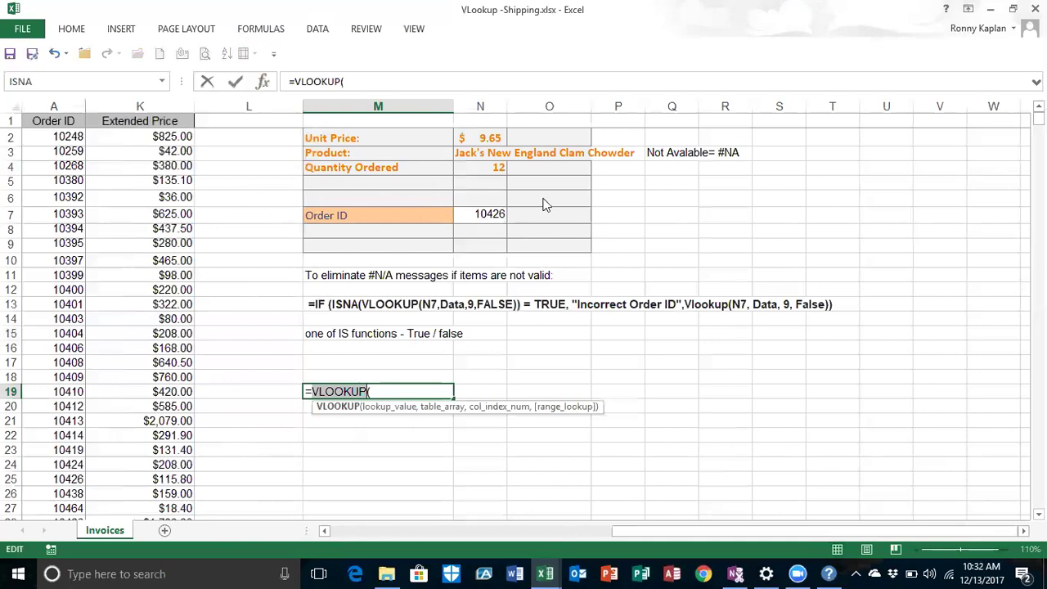
{"action": "left_click", "coordinate": [643, 146]}
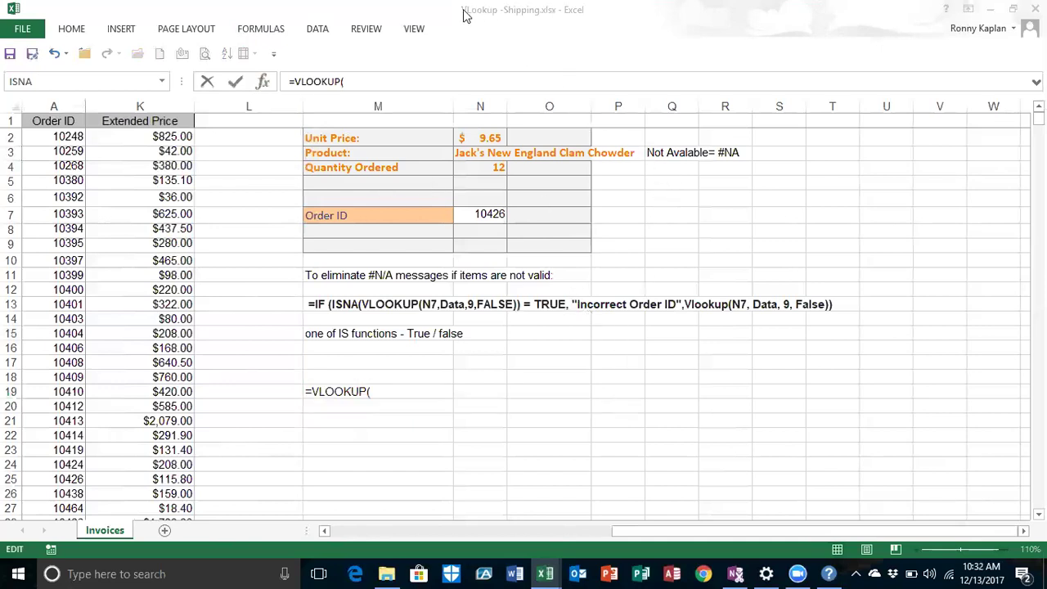